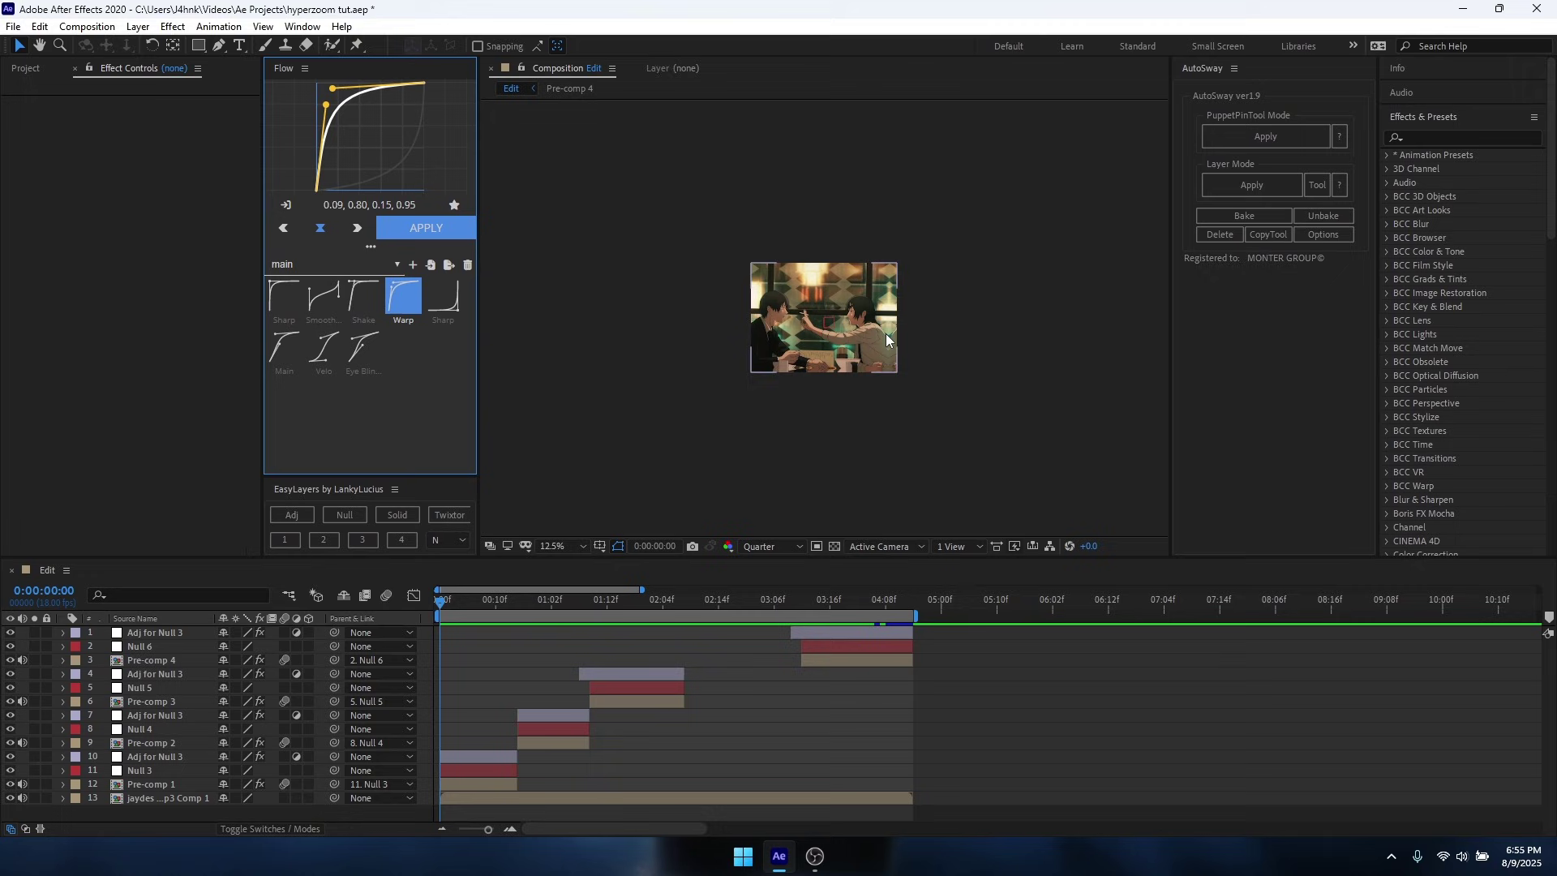
Fit the composition in the viewer, scrub the timeline, and preview the zoom sequence from the start.
{"action": "left_click", "coordinate": [563, 547]}
{"action": "left_click", "coordinate": [581, 261]}
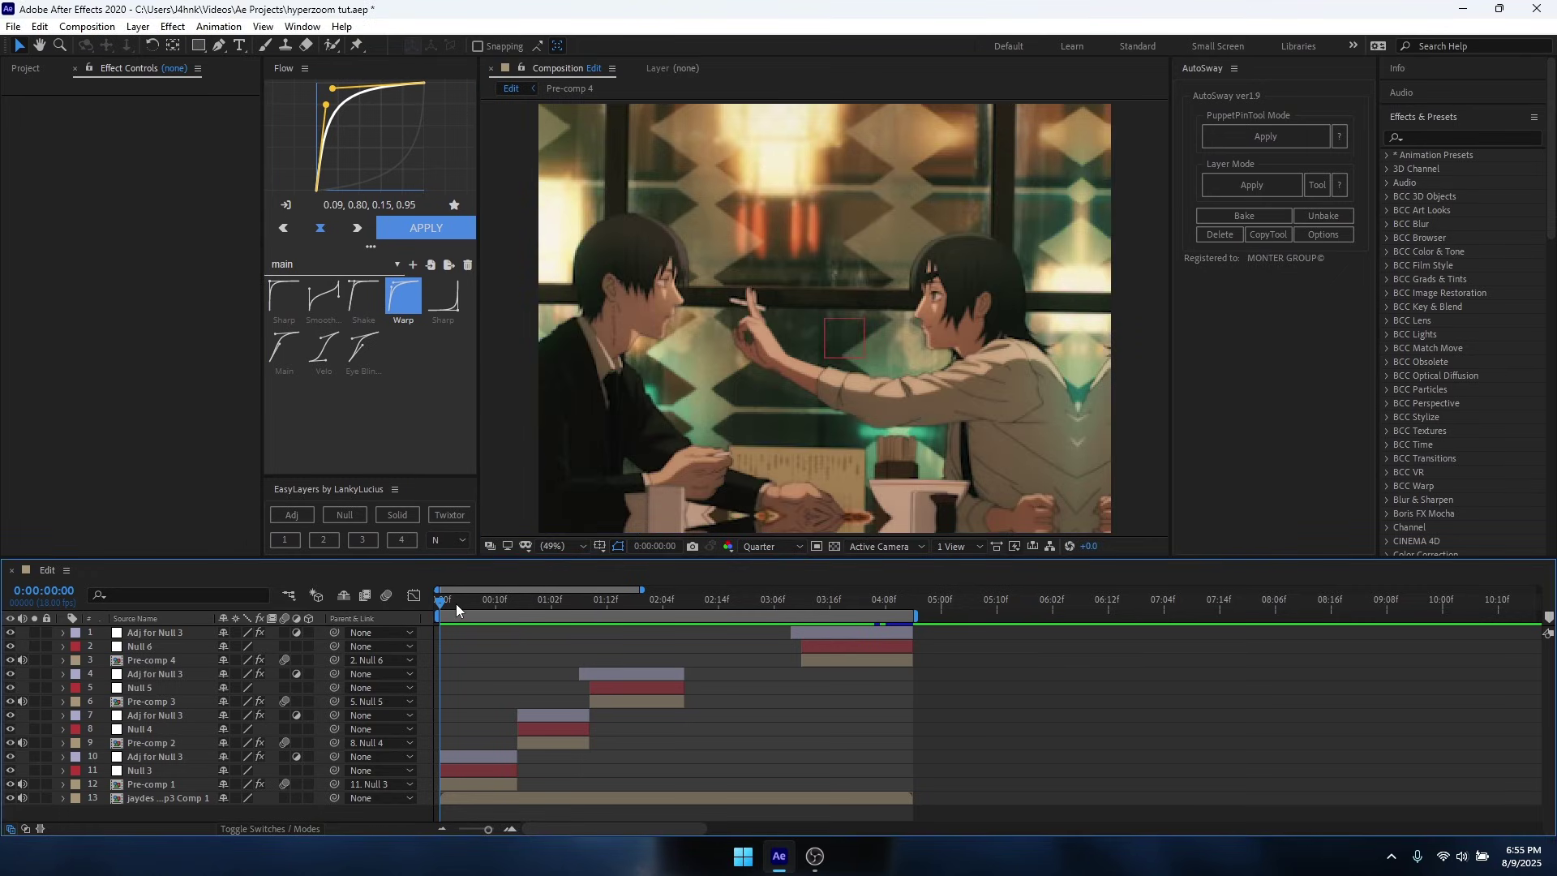
{"action": "left_click_drag", "start_coordinate": [456, 603], "coordinate": [381, 629]}
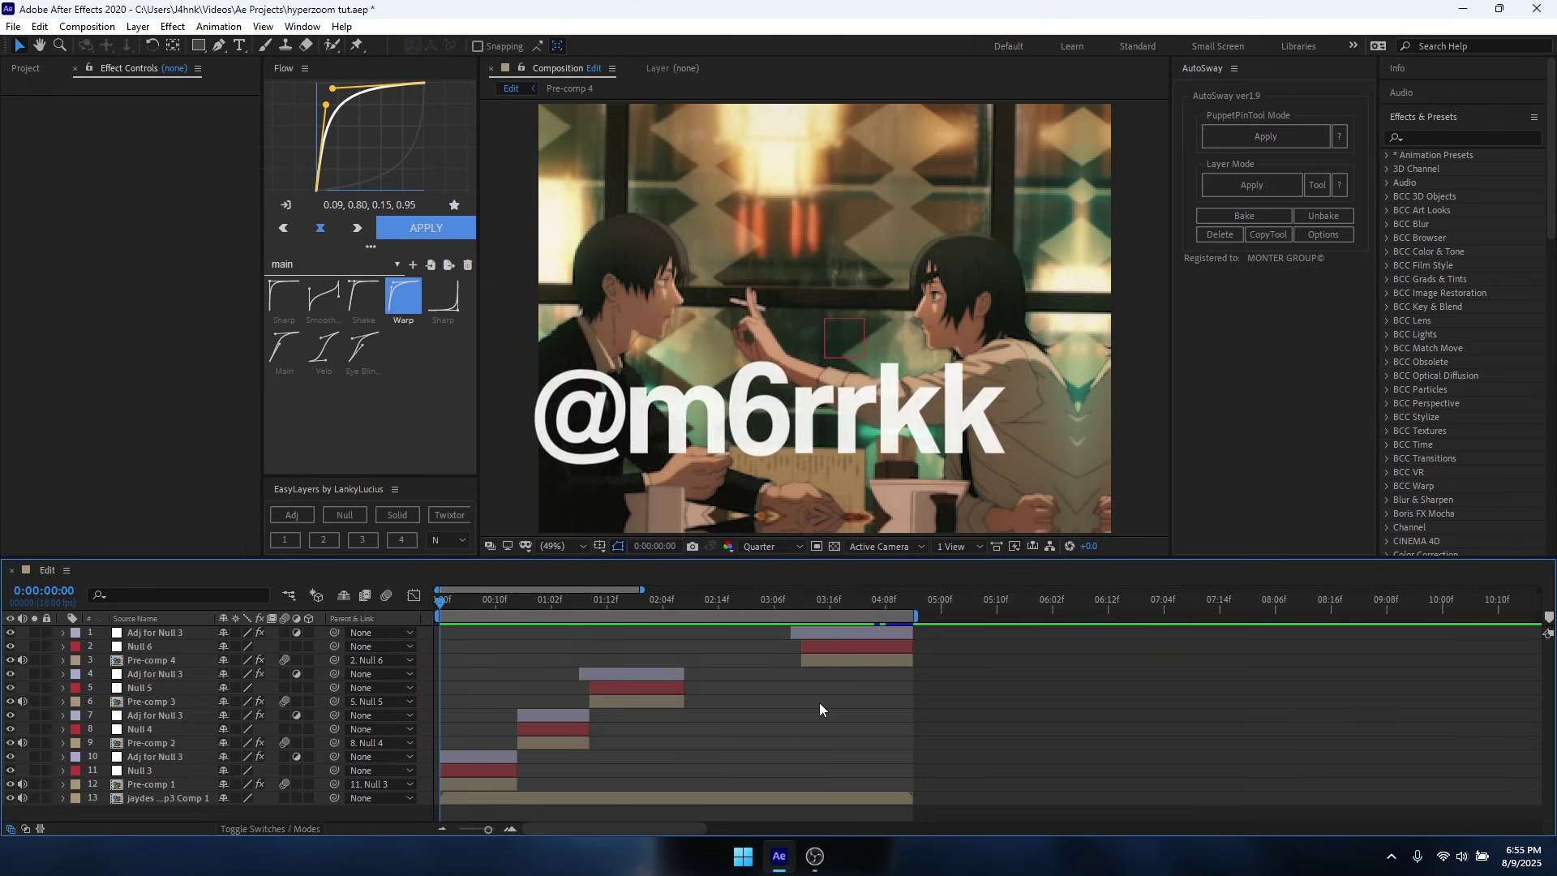
{"action": "scroll", "coordinate": [816, 704], "scroll_direction": "up", "scroll_amount": 3, "text": "alt"}
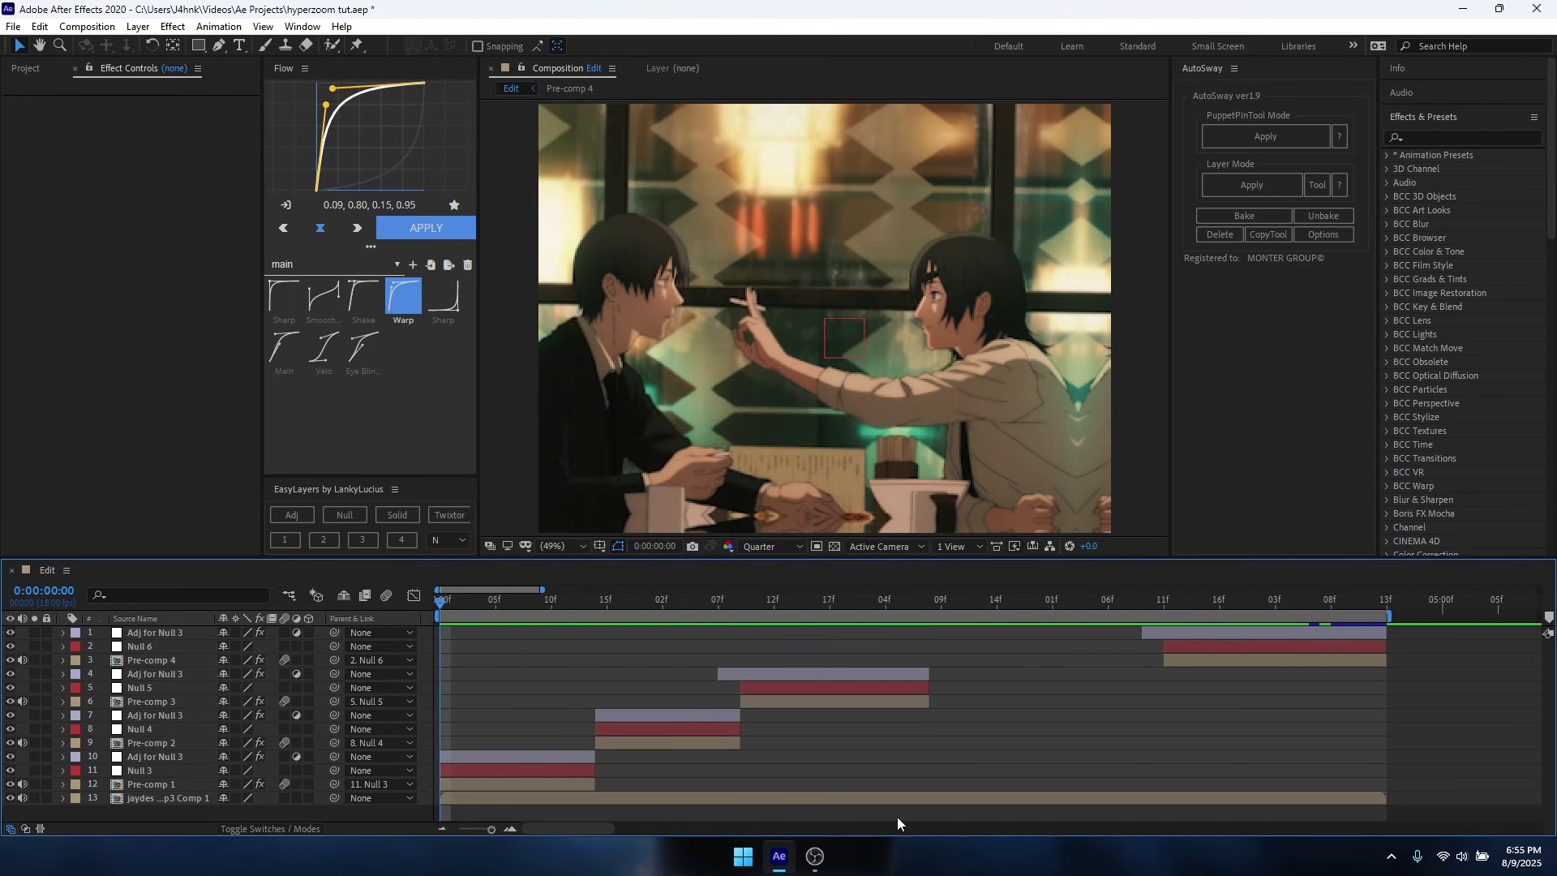
{"action": "key", "text": "space"}
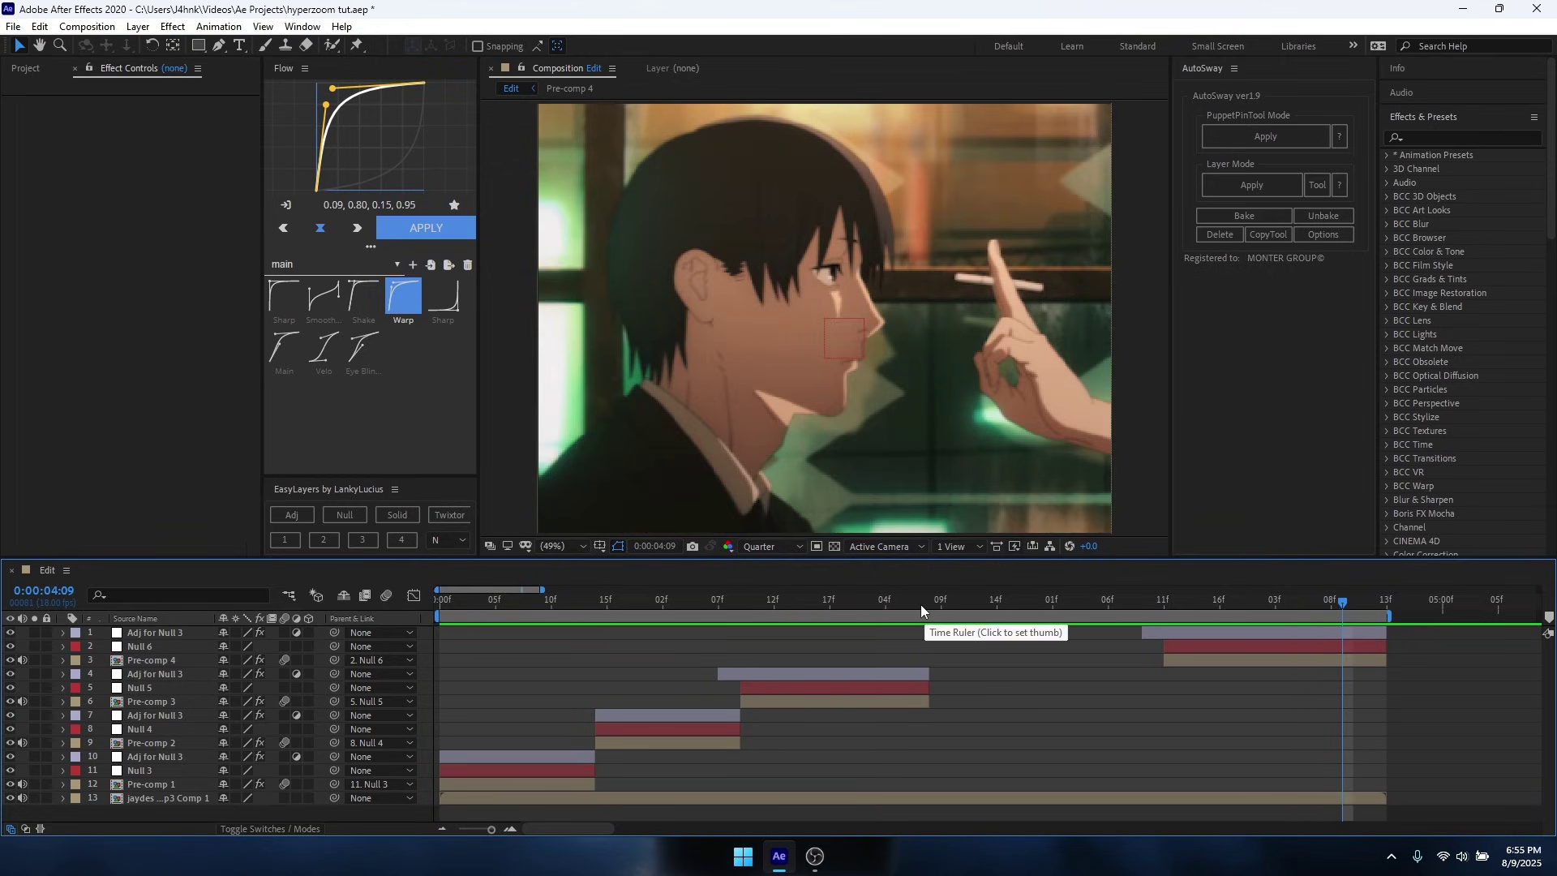
{"action": "key", "text": "space"}
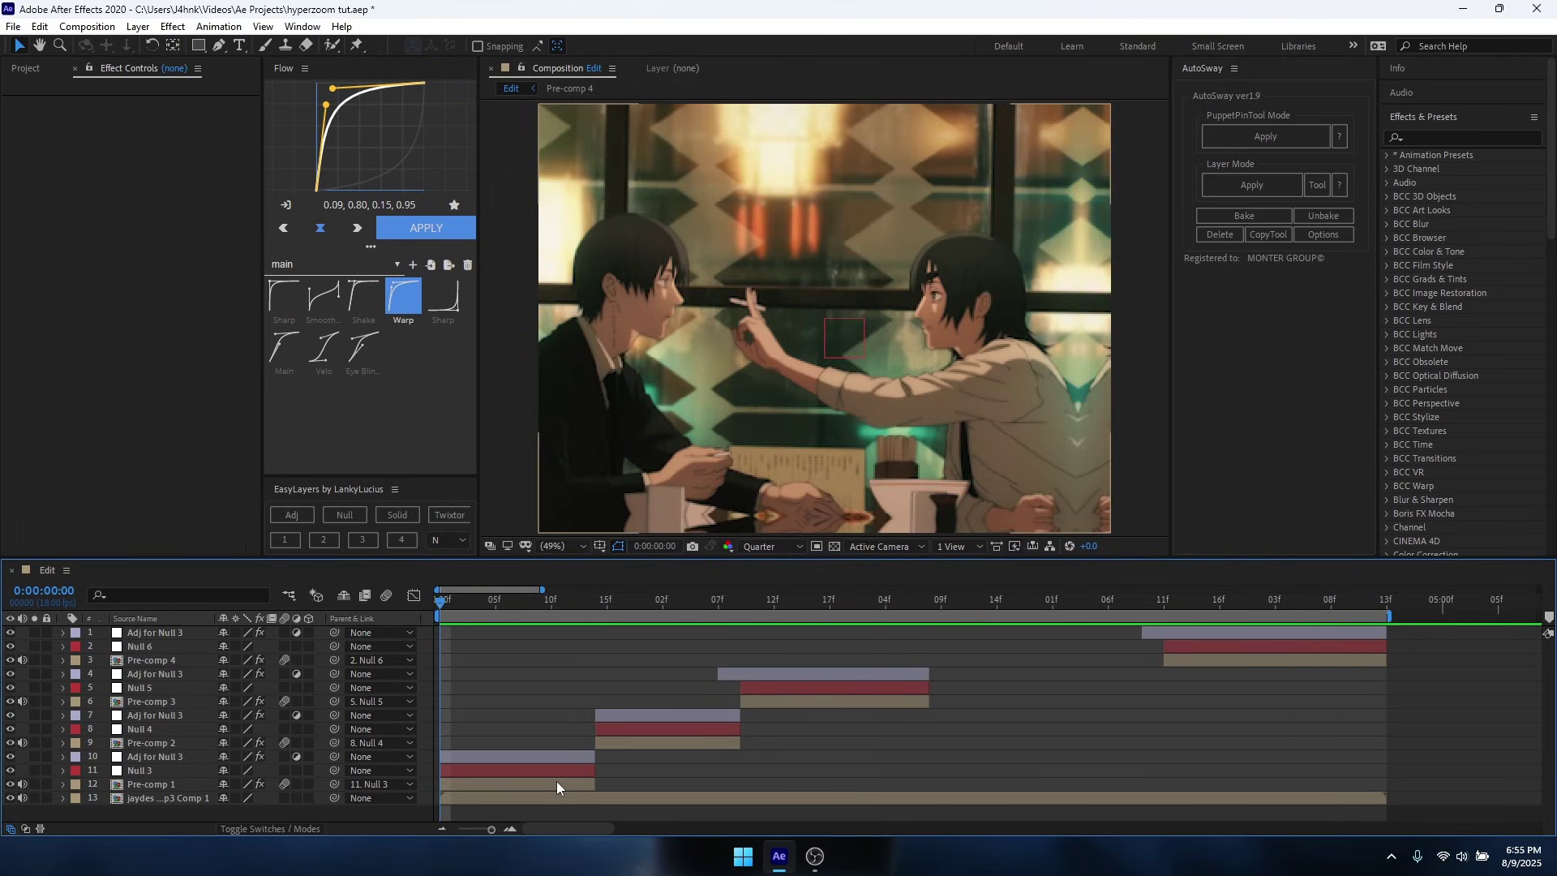
Copy Pre-comps 4, 3, 2 and 1 and paste them above Adj for Null 3.
{"action": "left_click", "coordinate": [1179, 660]}
{"action": "left_click", "coordinate": [965, 719]}
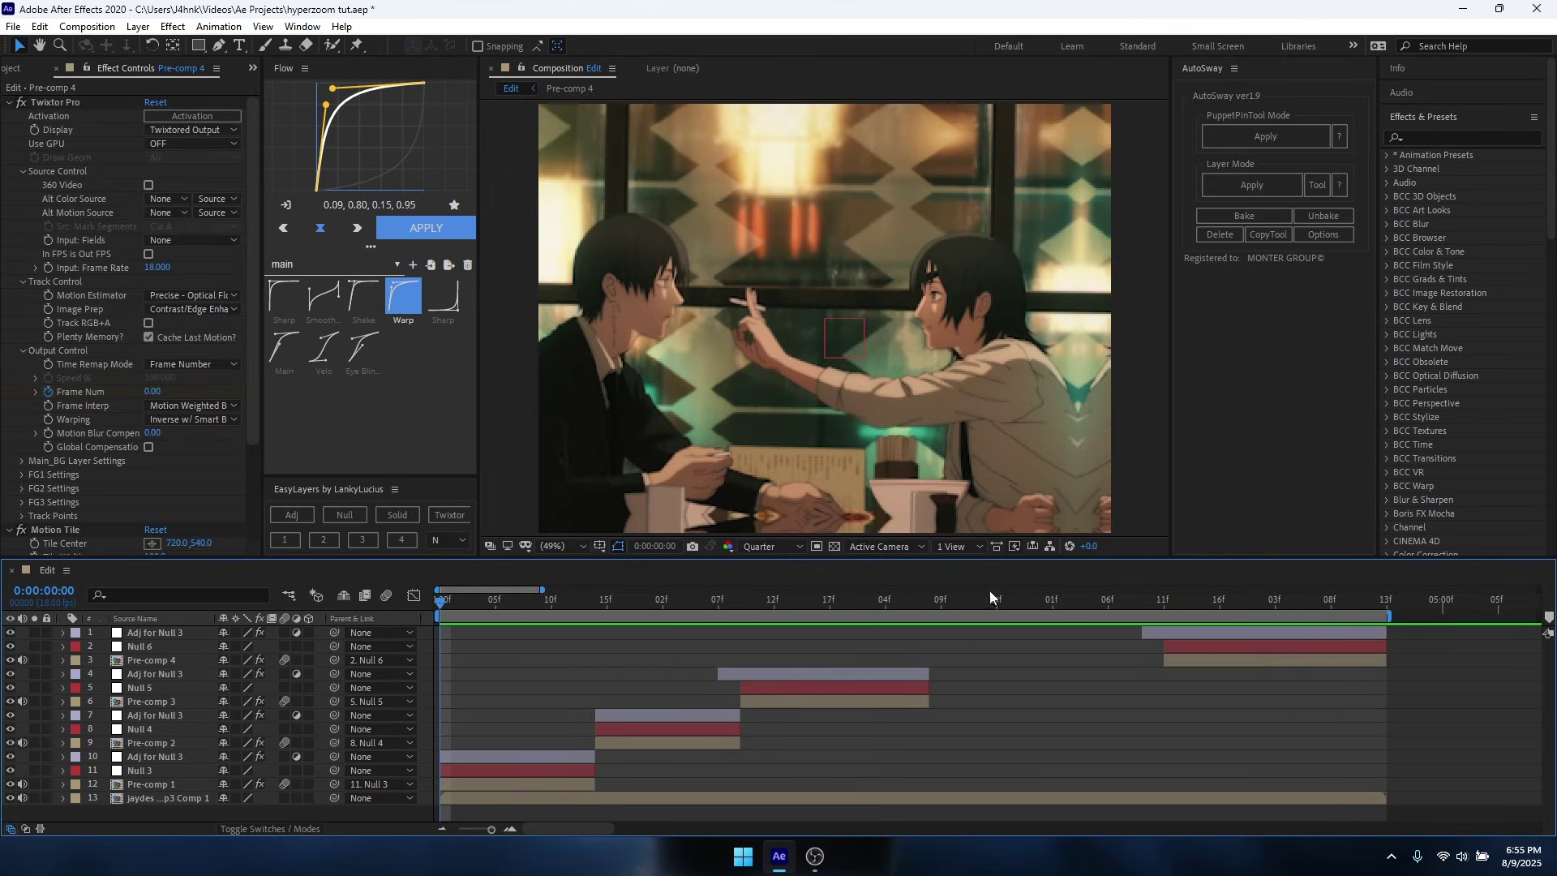
{"action": "left_click", "coordinate": [1200, 657]}
{"action": "left_click", "coordinate": [849, 699], "text": "ctrl"}
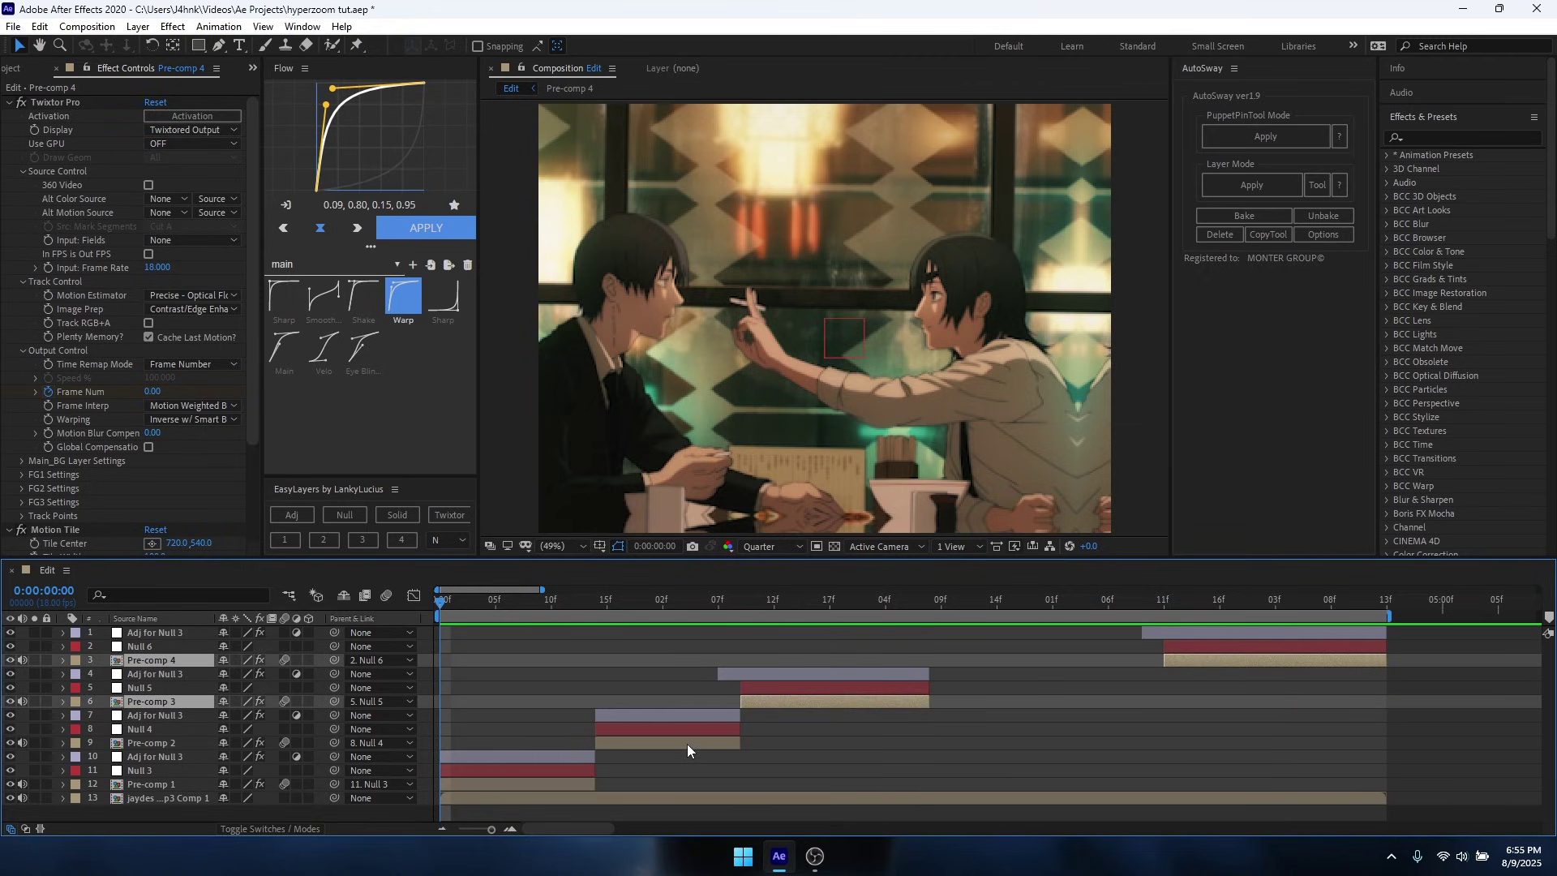
{"action": "left_click", "coordinate": [687, 743], "text": "ctrl"}
{"action": "left_click", "coordinate": [550, 786], "text": "ctrl"}
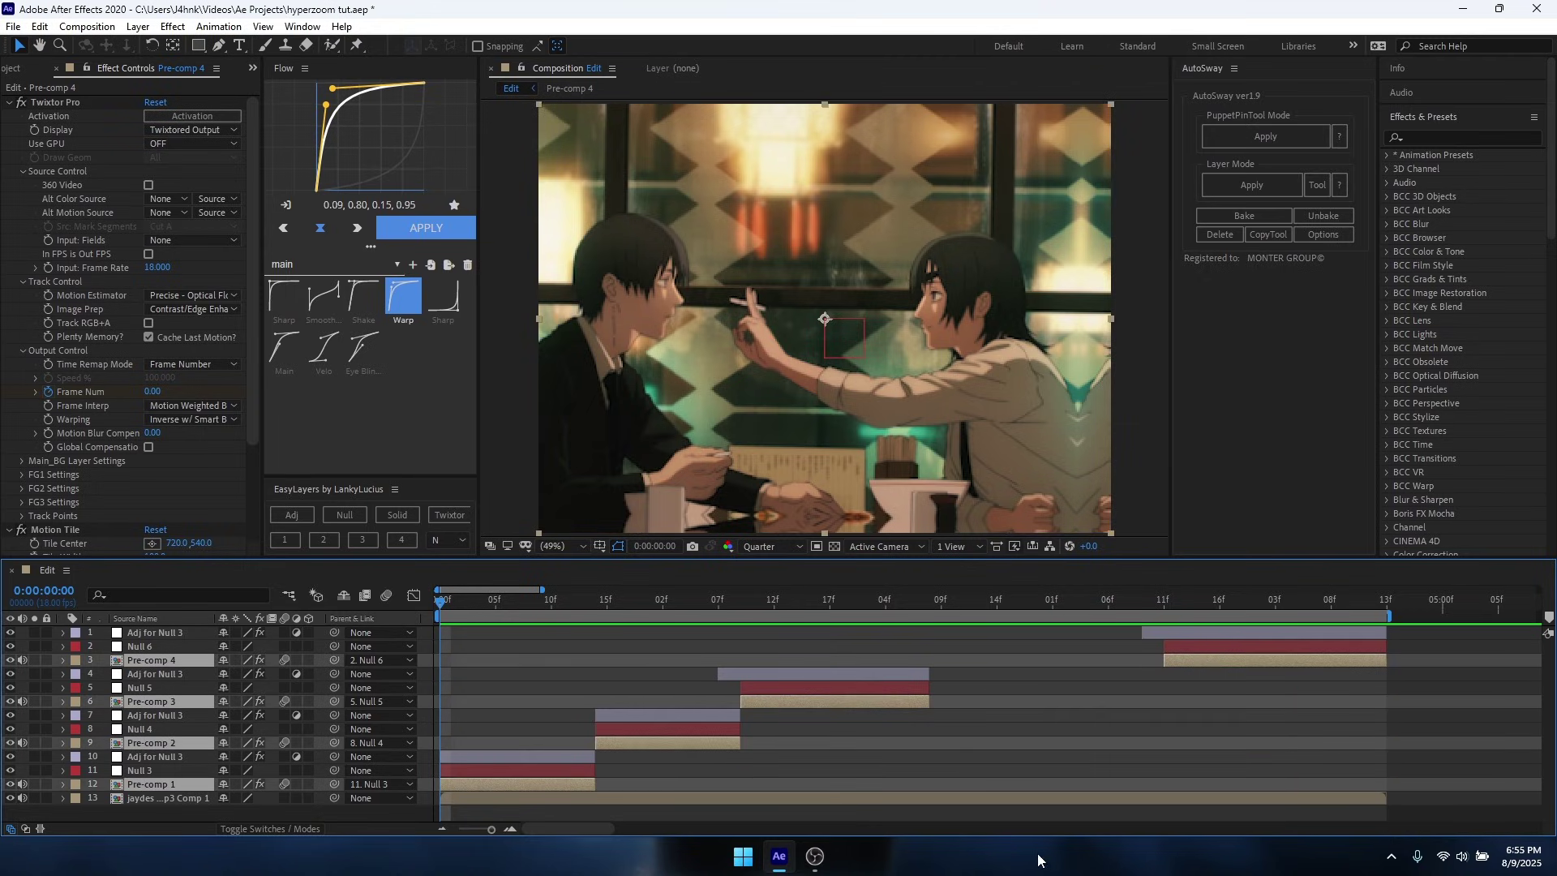
{"action": "left_click", "coordinate": [1156, 729]}
{"action": "left_click", "coordinate": [1150, 632]}
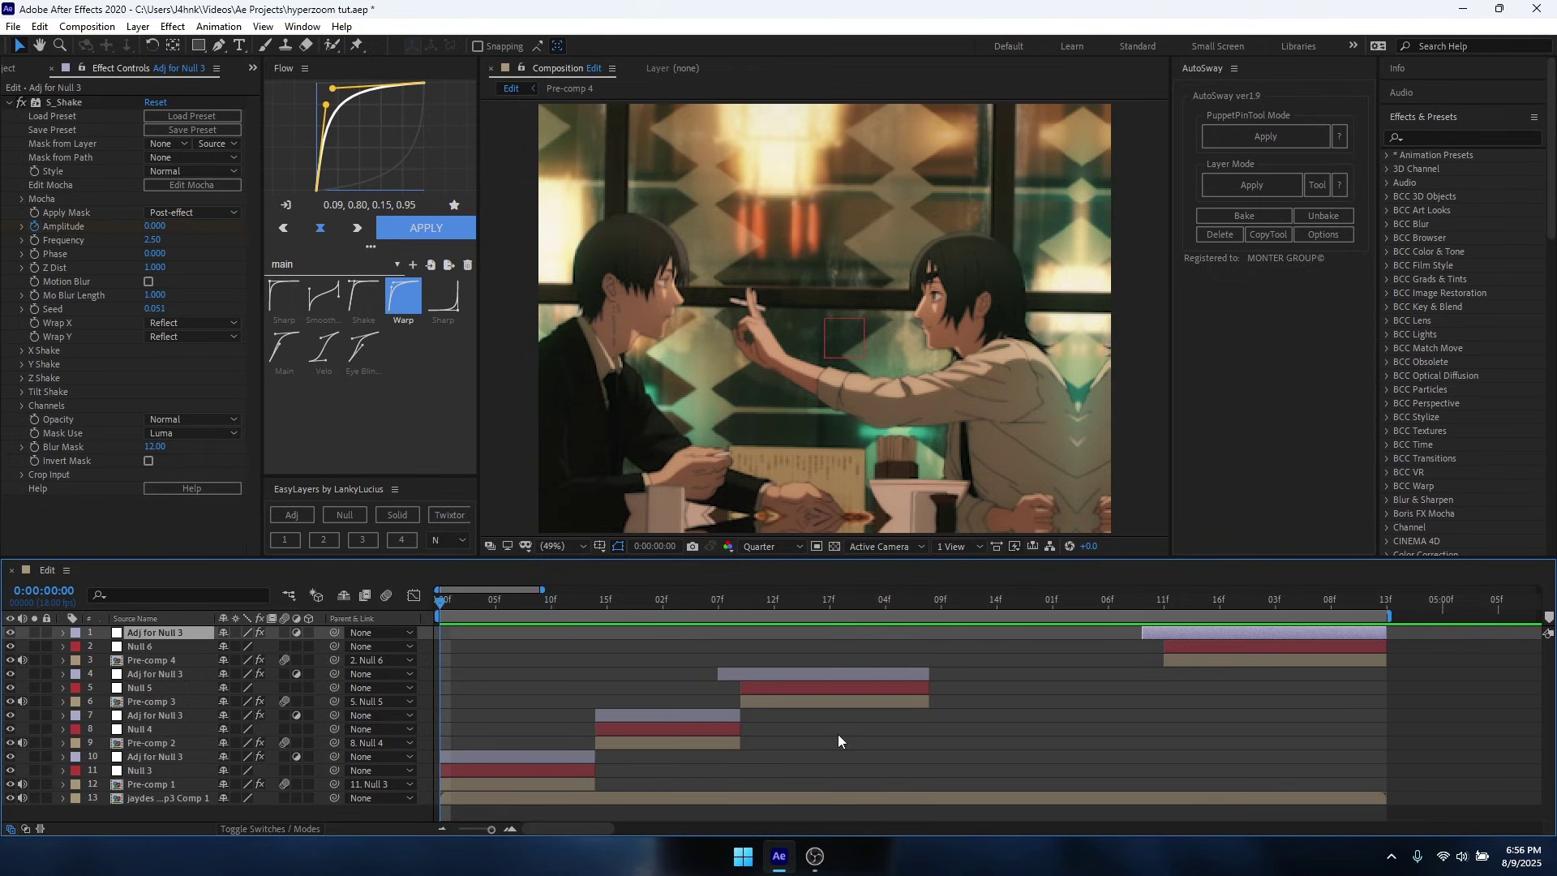
{"action": "key", "text": "ctrl+v"}
{"action": "left_click", "coordinate": [1046, 661]}
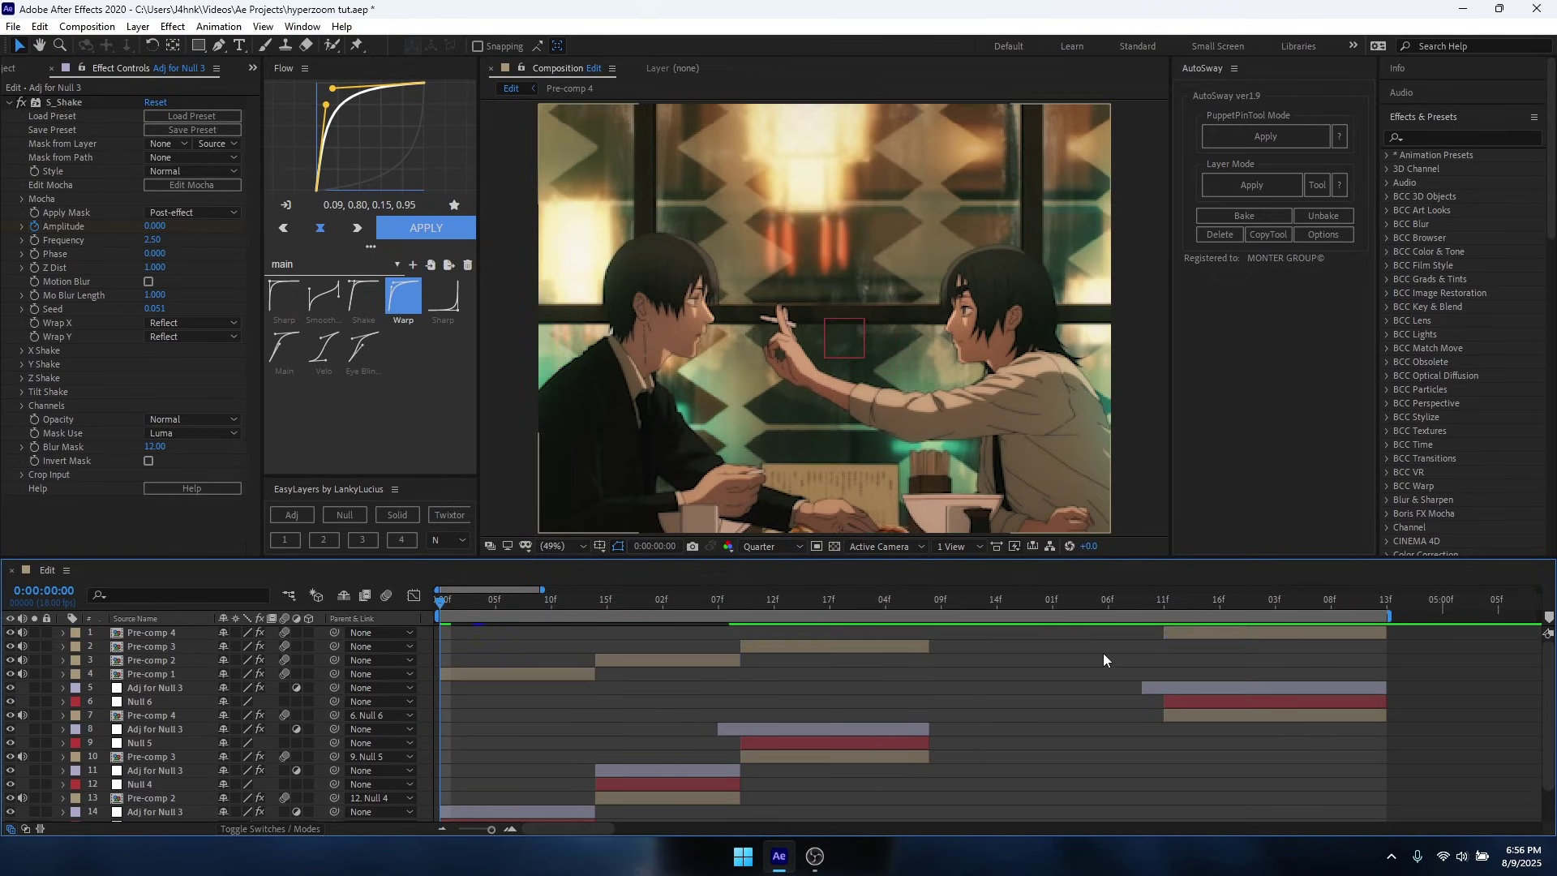
Slide the Pre-comp 4 copy earlier so it directly follows the Pre-comp 3 copy.
{"action": "left_click_drag", "start_coordinate": [1199, 633], "coordinate": [966, 633]}
{"action": "left_click", "coordinate": [963, 600]}
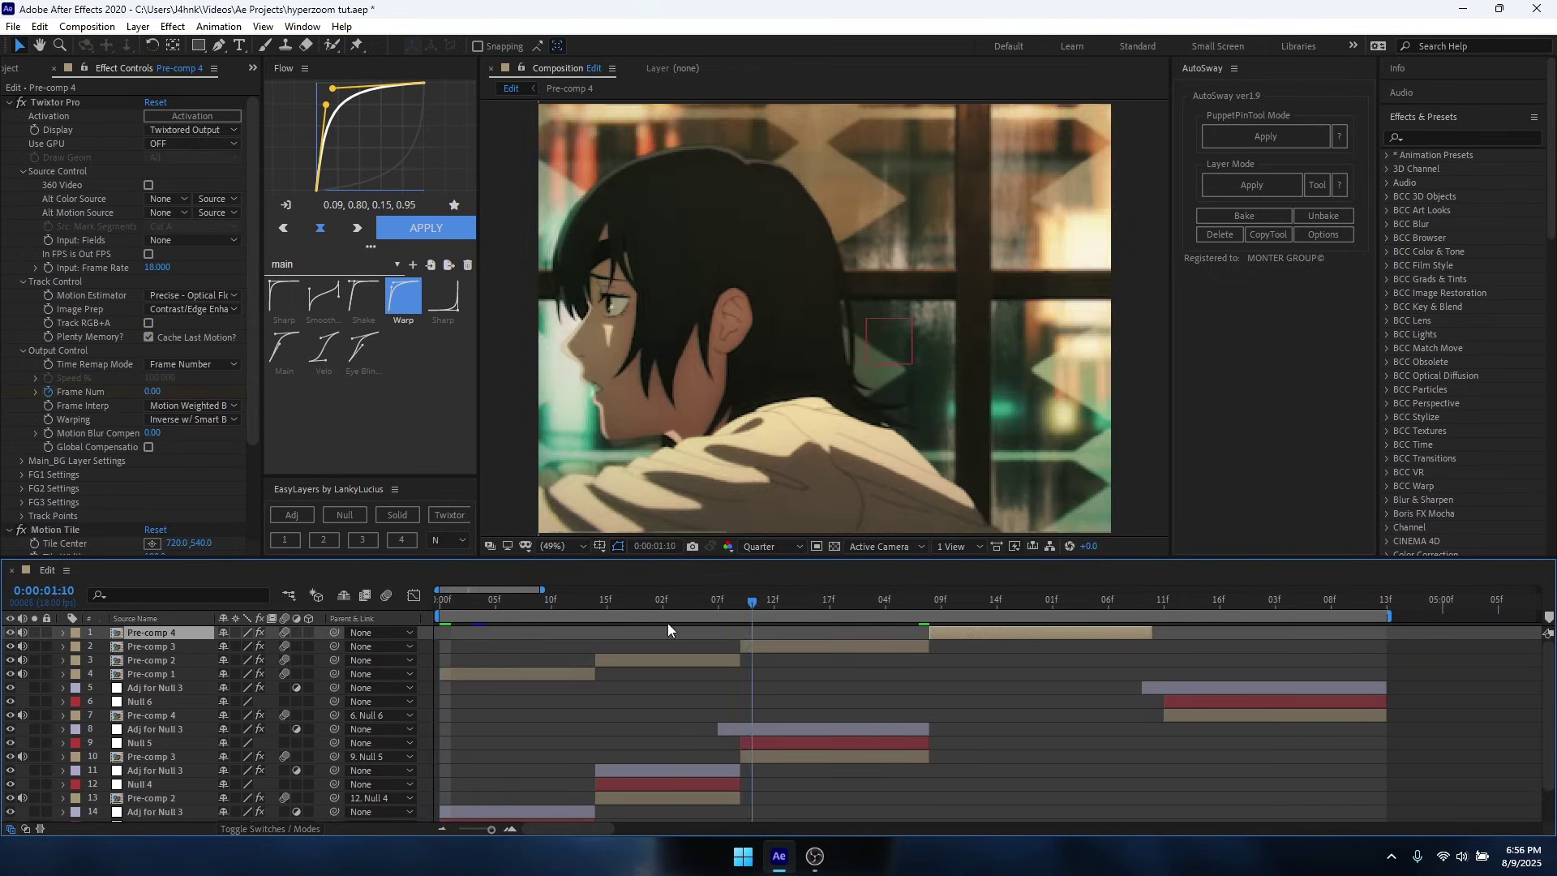
{"action": "key", "text": "Home"}
{"action": "left_click", "coordinate": [498, 673]}
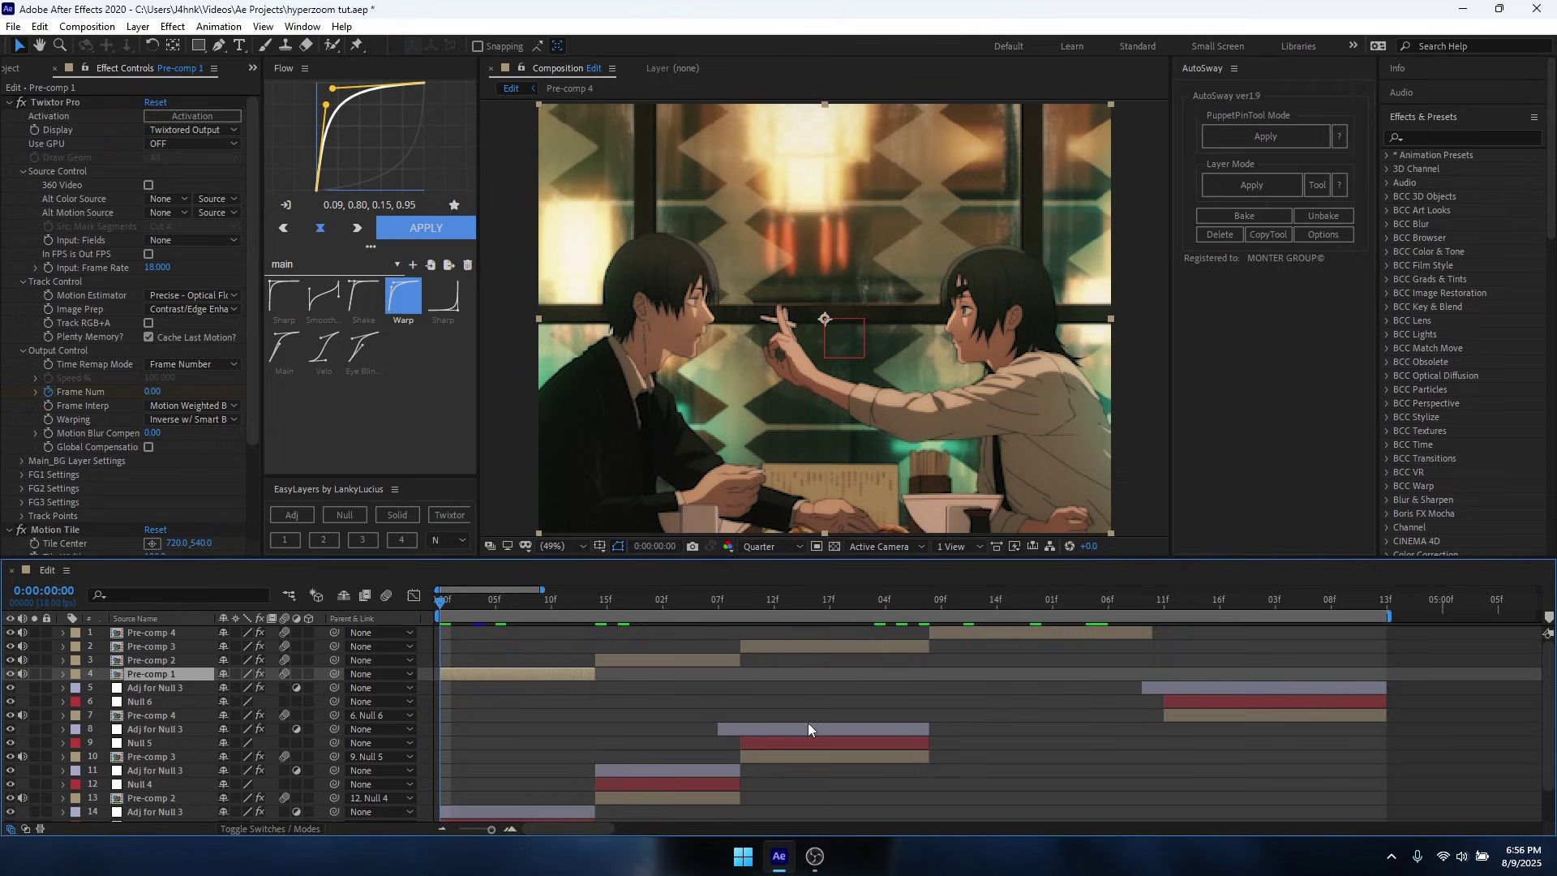
Nest the four copied pre-comp layers into a new Pre-comp 7.
{"action": "left_click", "coordinate": [1044, 631], "text": "shift"}
{"action": "key", "text": "ctrl+shift+c"}
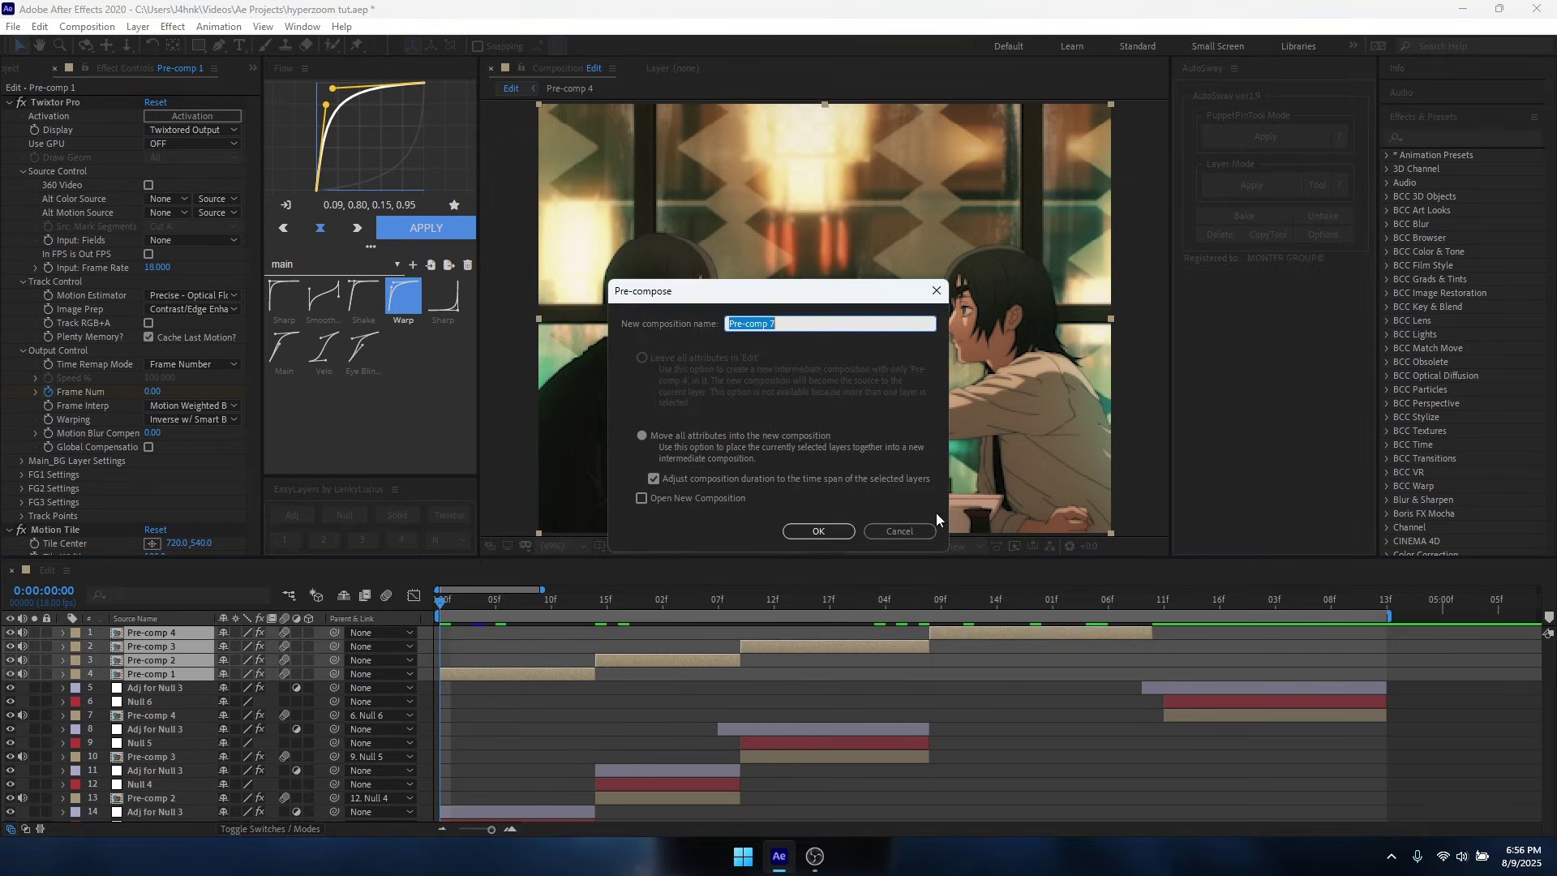
{"action": "left_click", "coordinate": [799, 534]}
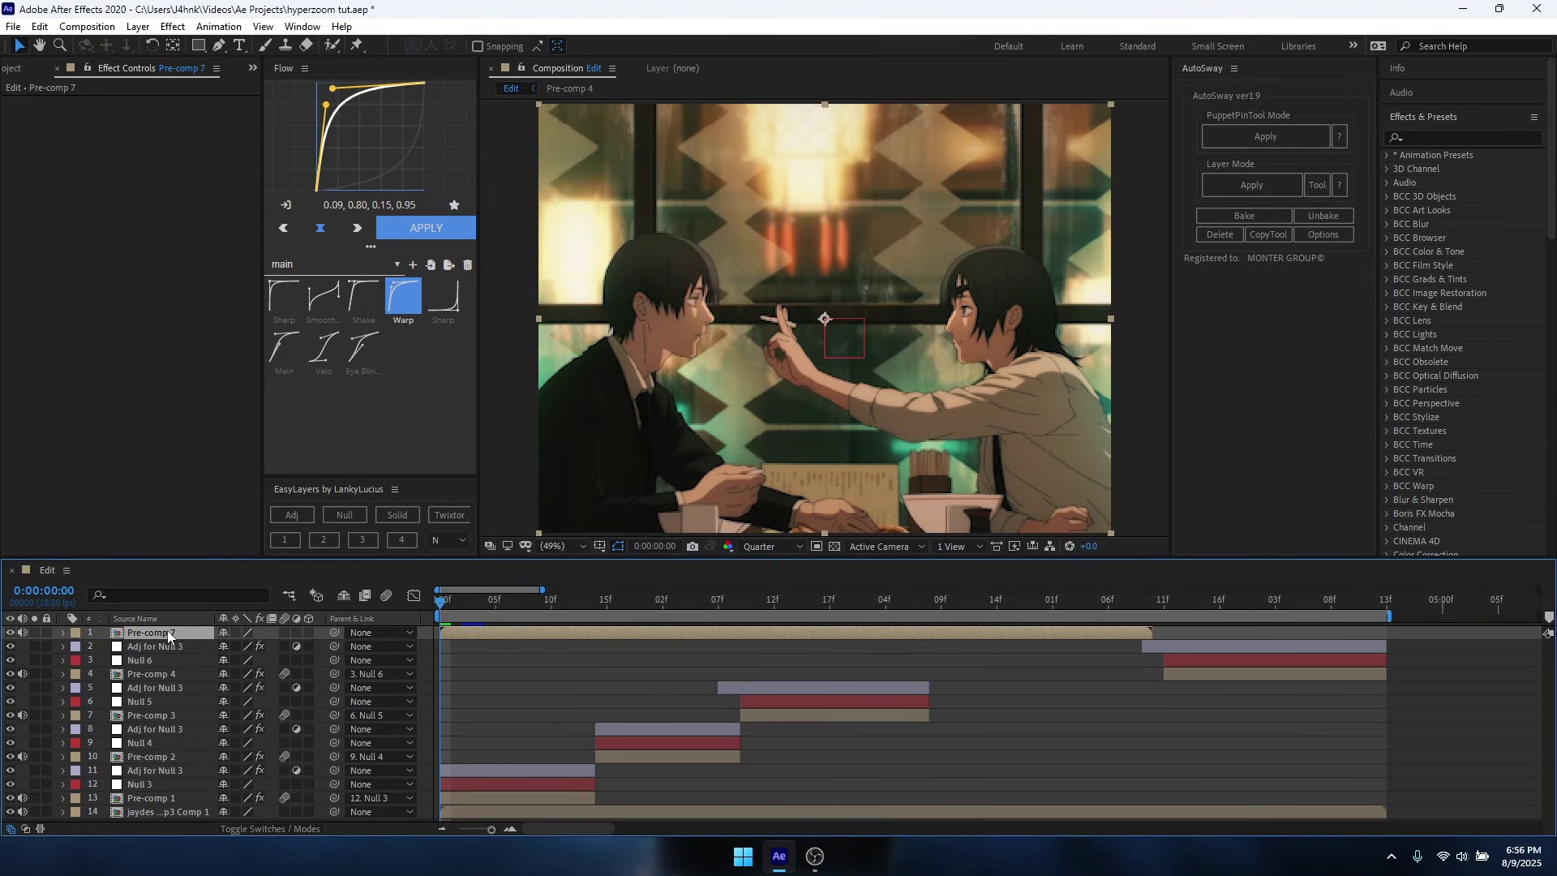
Move Pre-comp 7 below Pre-comp 4 and start it at 0:00:02:08.
{"action": "left_click_drag", "start_coordinate": [167, 630], "coordinate": [187, 681]}
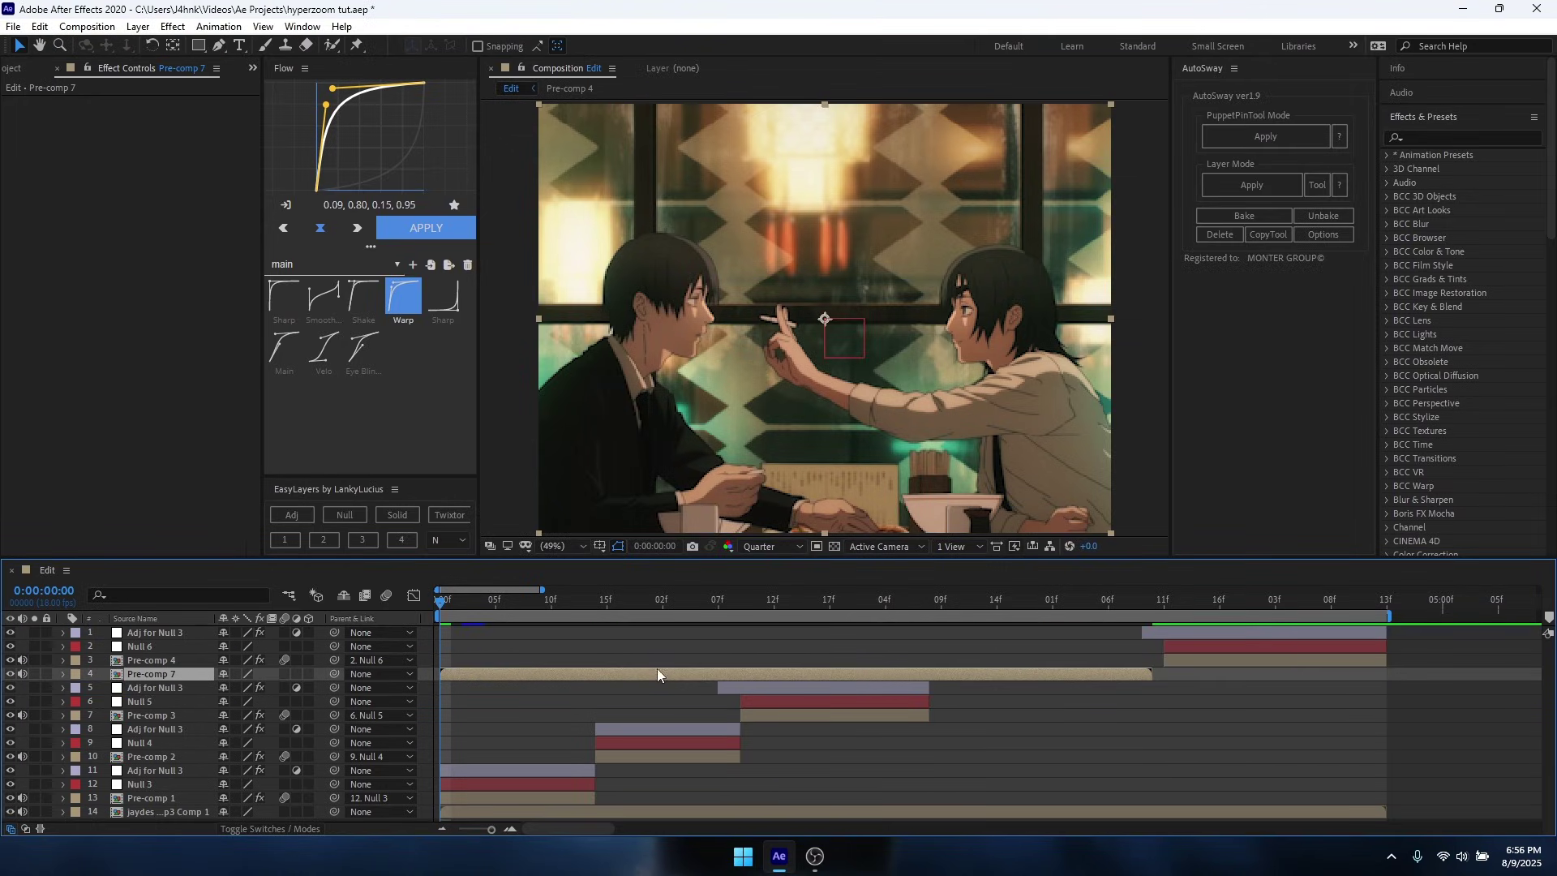
{"action": "left_click_drag", "start_coordinate": [657, 673], "coordinate": [1121, 679]}
{"action": "mouse_move", "coordinate": [947, 601]}
{"action": "left_mouse_down"}
{"action": "mouse_move", "coordinate": [902, 618]}
{"action": "mouse_move", "coordinate": [932, 621]}
{"action": "left_mouse_up"}
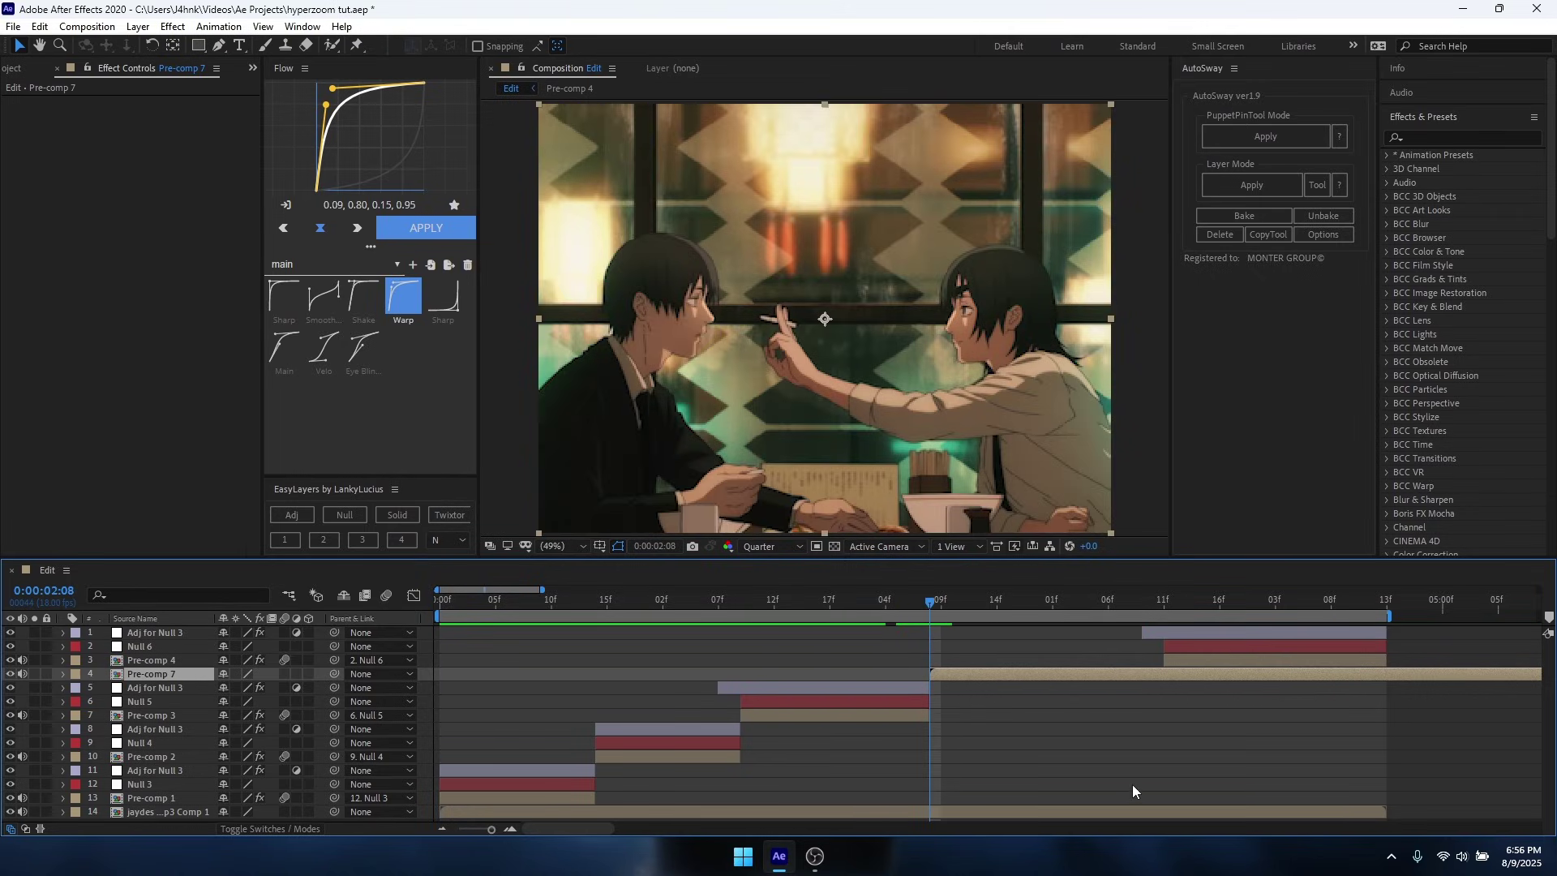
Apply S_RandomEdits to Pre-comp 7 with Edit Frame Length set to 1.
{"action": "key", "text": "ctrl+space"}
{"action": "type", "text": "s_ra"}
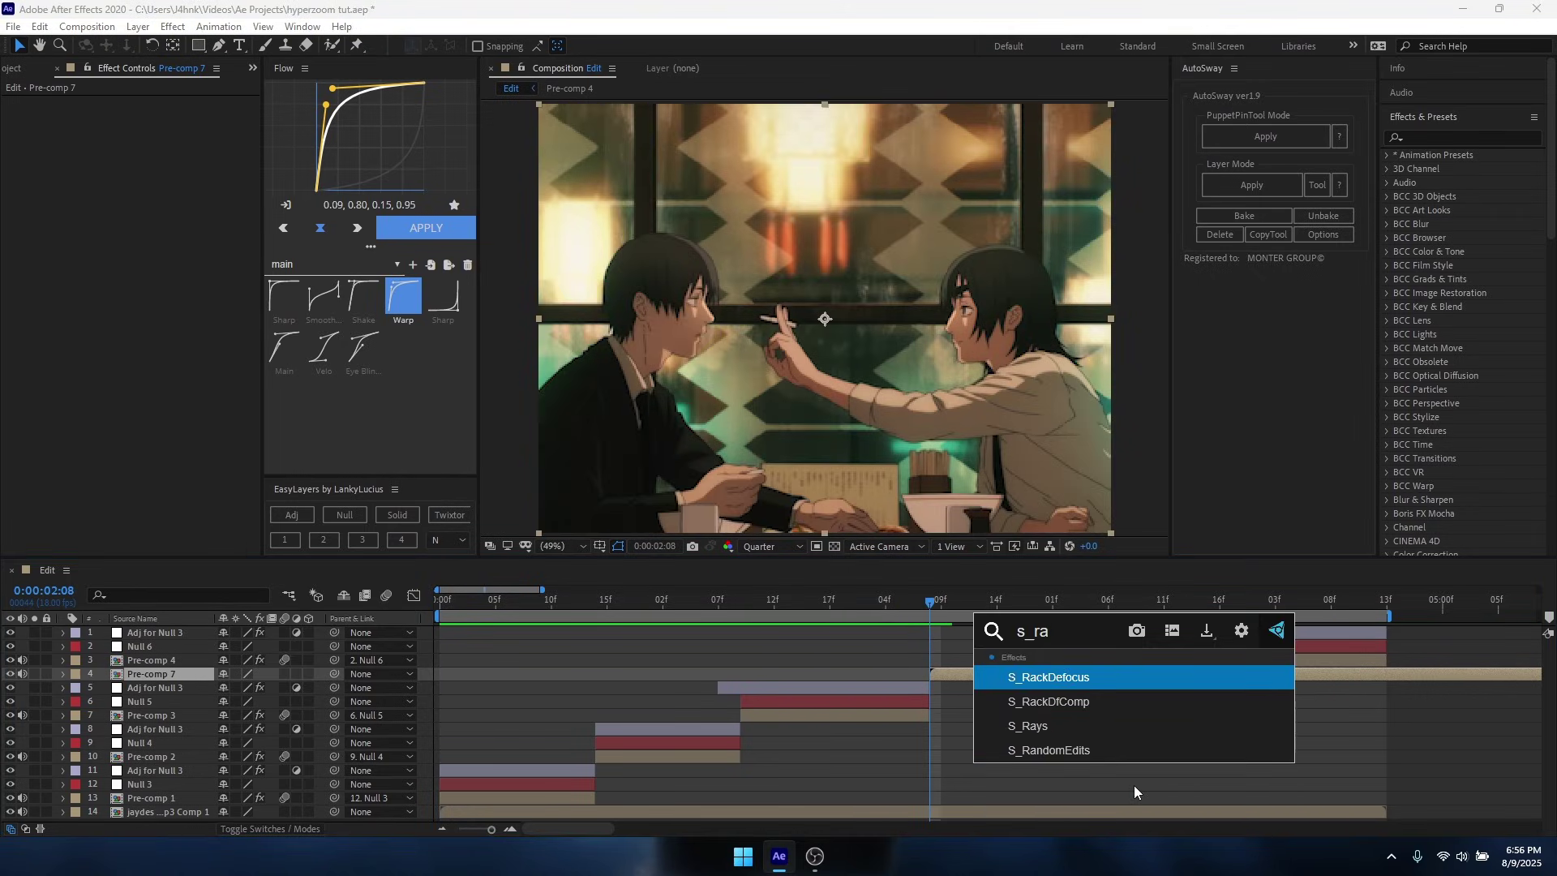
{"action": "type", "text": "nd"}
{"action": "key", "text": "Return"}
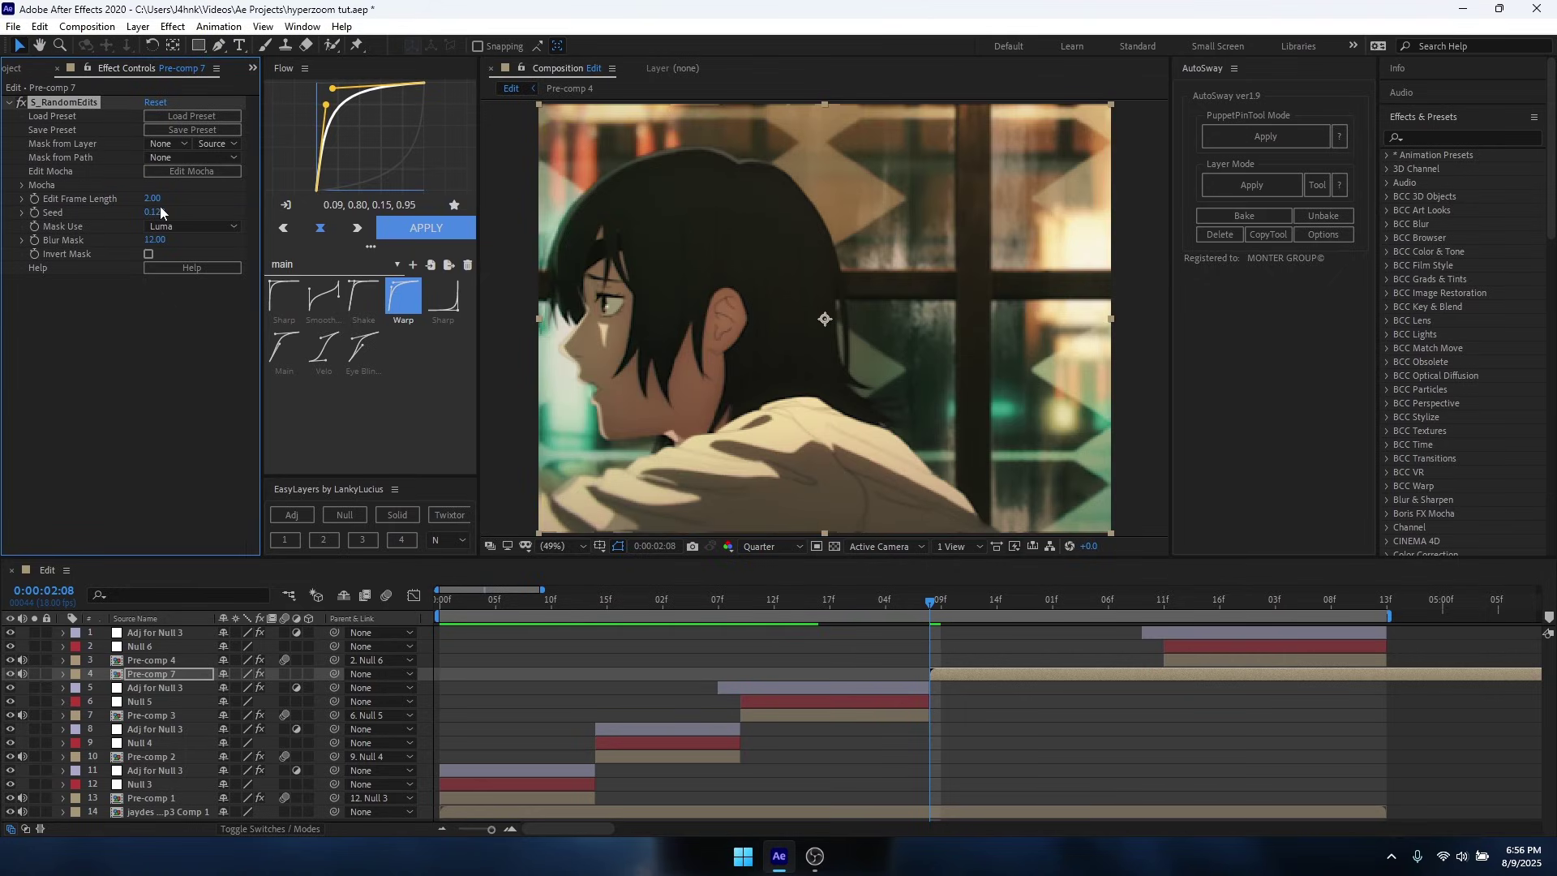
{"action": "left_click", "coordinate": [153, 199]}
{"action": "type", "text": "1"}
{"action": "key", "text": "Return"}
Trim Pre-comp 7 to end where Pre-comp 4 begins, then return to 0:00:02:08.
{"action": "left_click", "coordinate": [974, 714]}
{"action": "left_click", "coordinate": [1166, 599]}
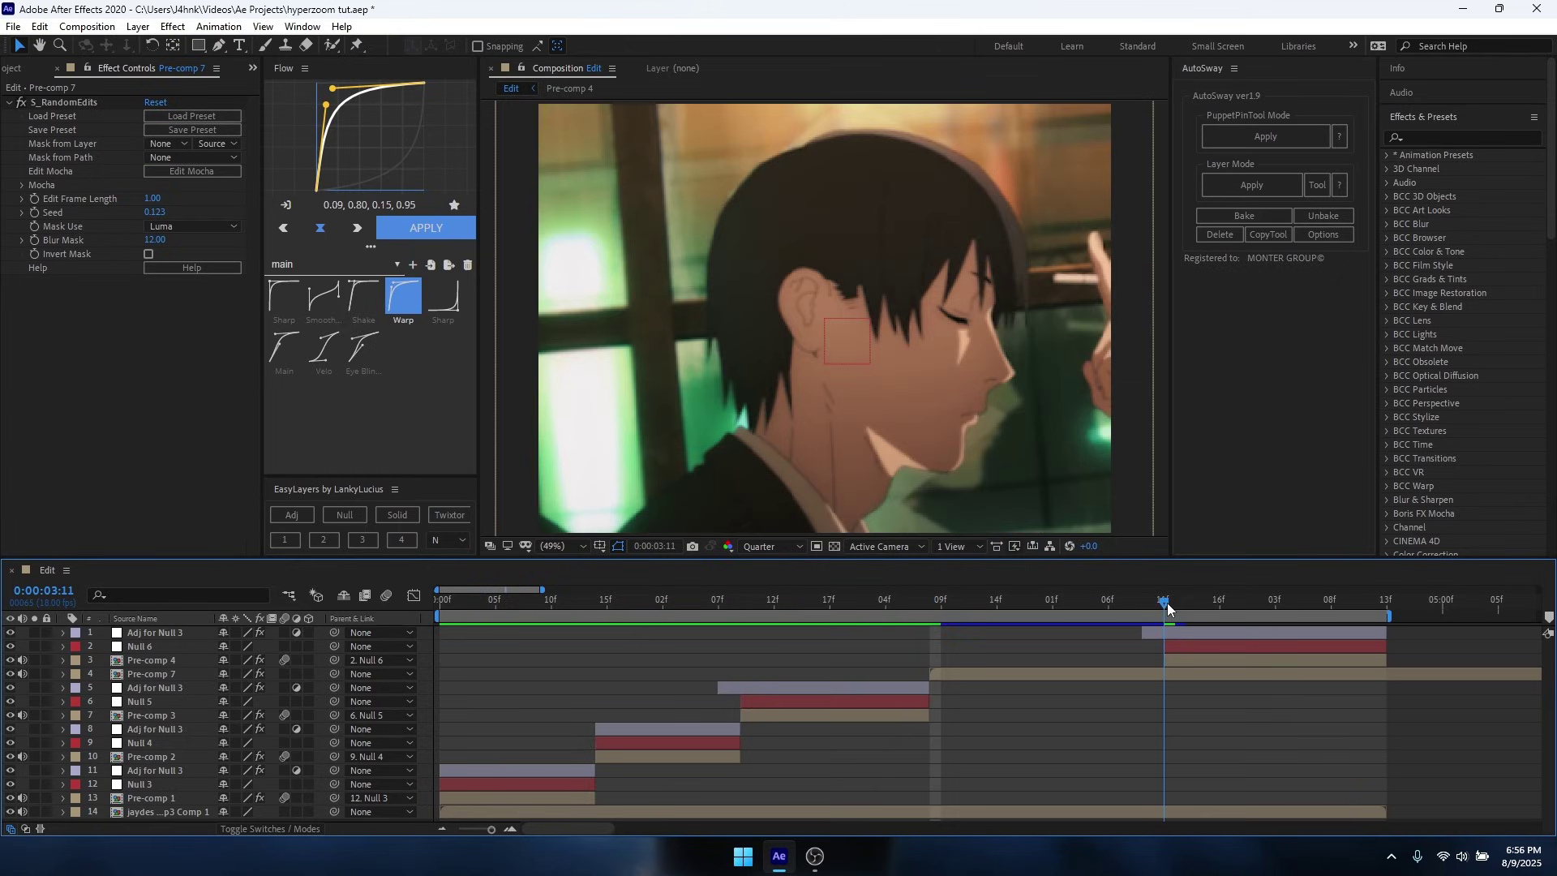
{"action": "left_click", "coordinate": [1280, 679]}
{"action": "key", "text": "minus"}
{"action": "key", "text": "minus"}
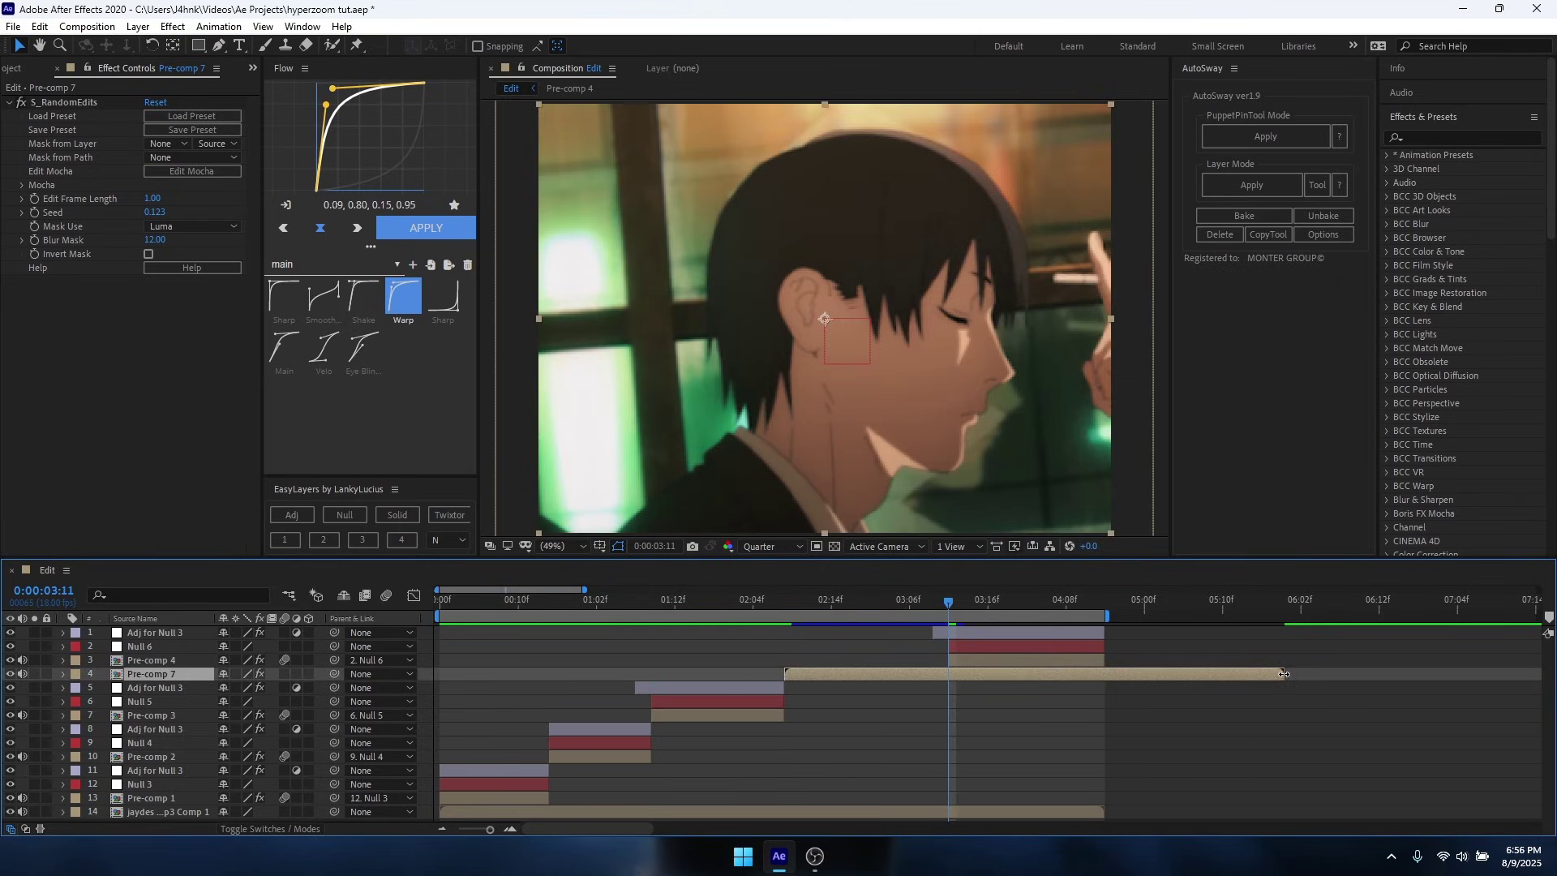
{"action": "left_click_drag", "start_coordinate": [1284, 674], "coordinate": [945, 714]}
{"action": "key", "text": "equal"}
{"action": "key", "text": "equal"}
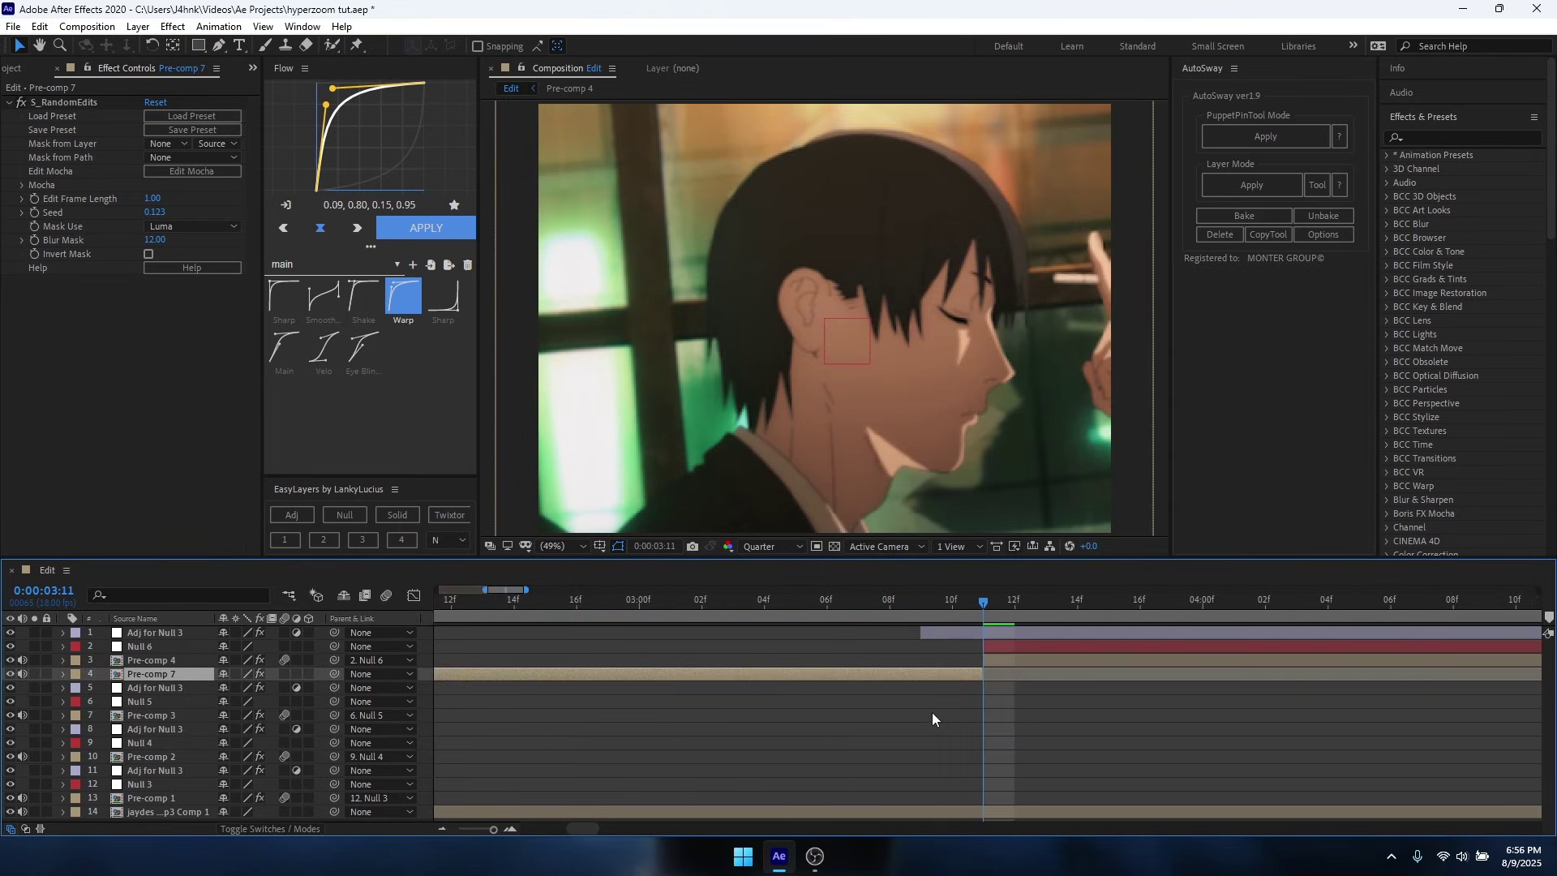
{"action": "key", "text": "minus"}
{"action": "key", "text": "minus"}
{"action": "left_click_drag", "start_coordinate": [889, 602], "coordinate": [826, 614]}
{"action": "key", "text": "equal"}
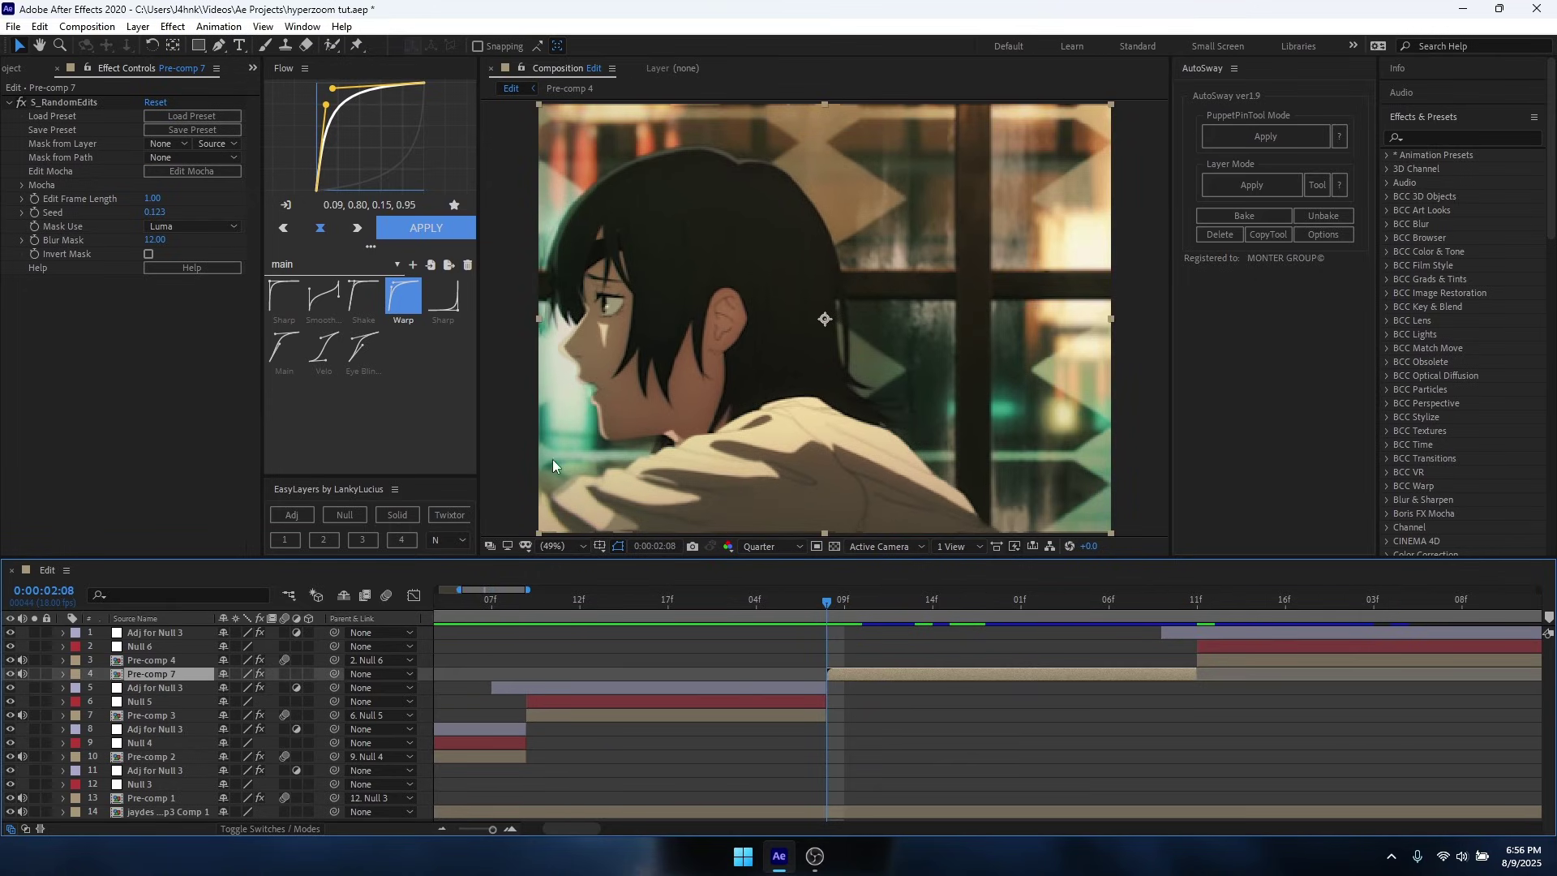
Add a new adjustment layer from the viewer's context menu.
{"action": "right_click", "coordinate": [505, 459]}
{"action": "mouse_move", "coordinate": [616, 465]}
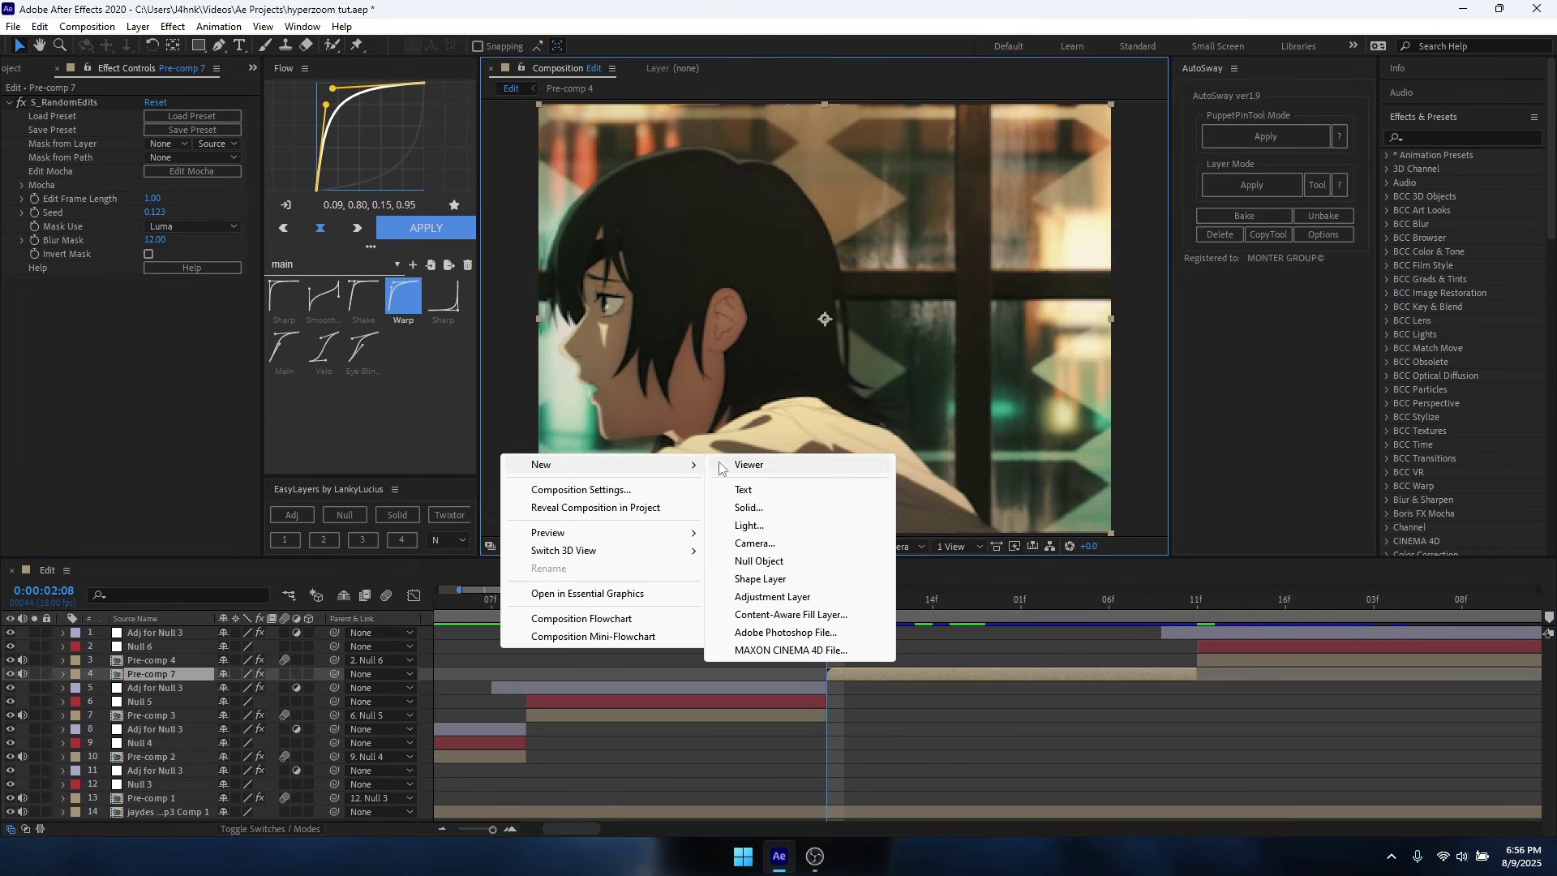
{"action": "left_click", "coordinate": [770, 597]}
Split the adjustment layer into one-frame pieces from 0:00:02:09 onward.
{"action": "key", "text": "Page_Down"}
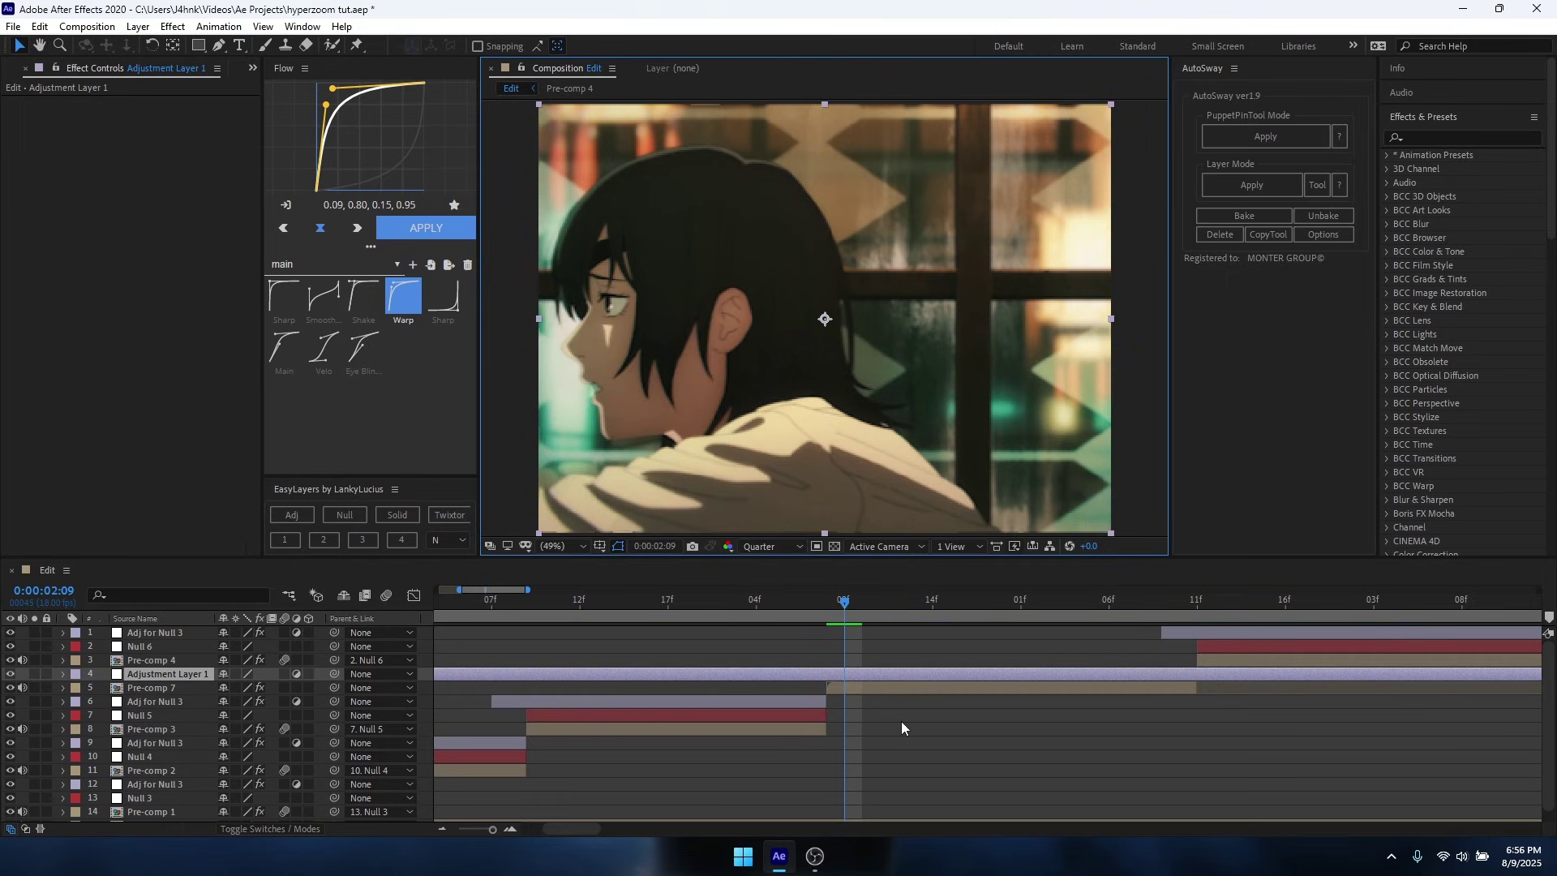
{"action": "key", "text": "ctrl+shift+d"}
{"action": "key", "text": "Page_Down"}
{"action": "key", "text": "Page_Down"}
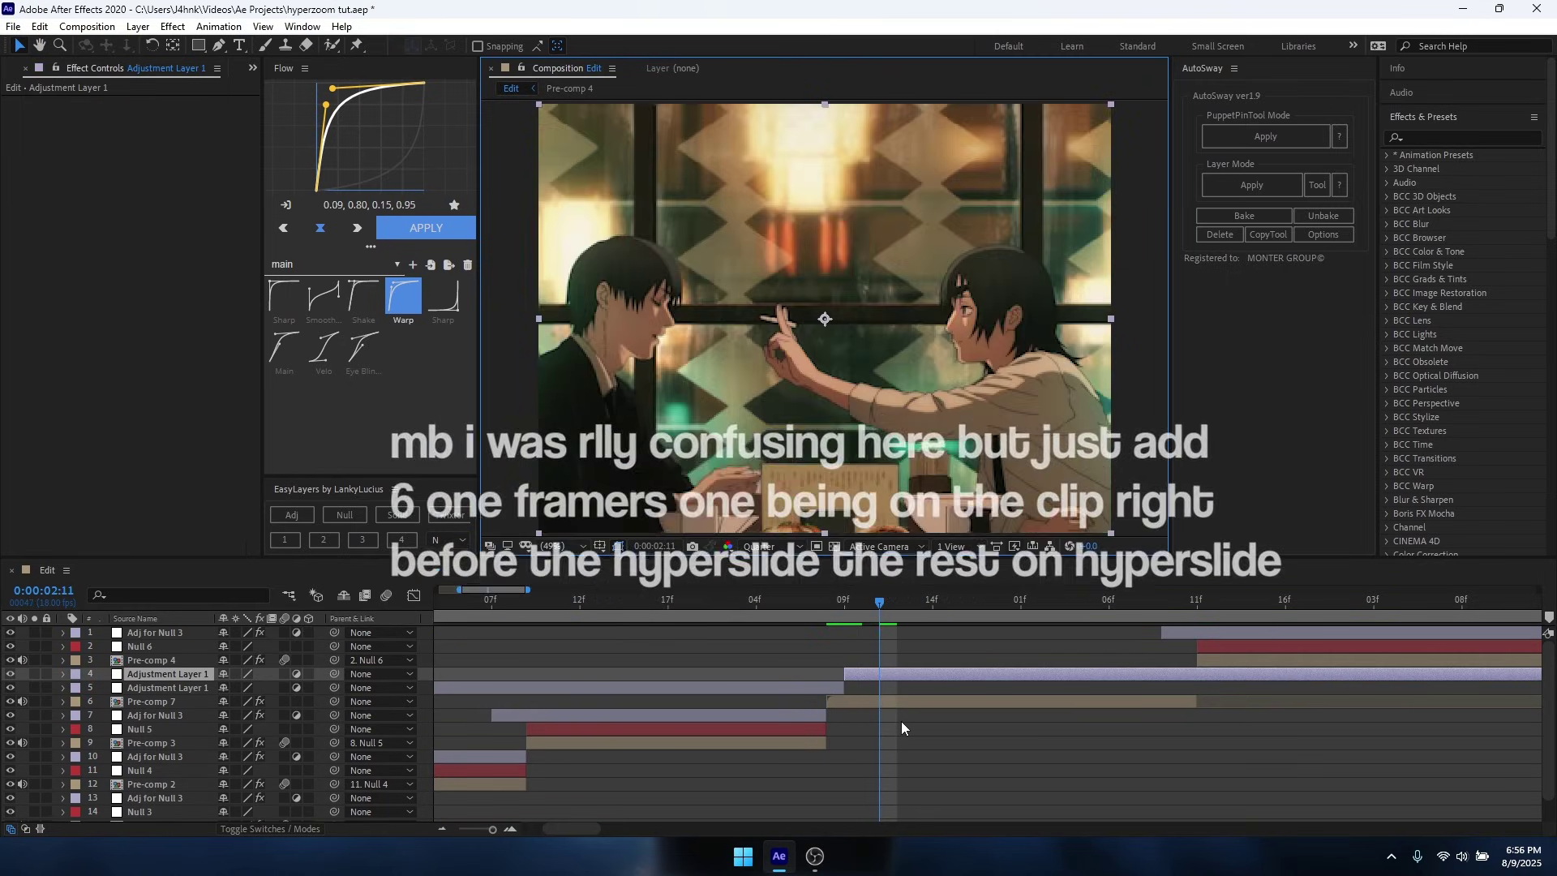
{"action": "key", "text": "Page_Up"}
{"action": "key", "text": "ctrl+shift+d"}
{"action": "key", "text": "Page_Down"}
{"action": "key", "text": "ctrl+shift+d"}
{"action": "key", "text": "Page_Down"}
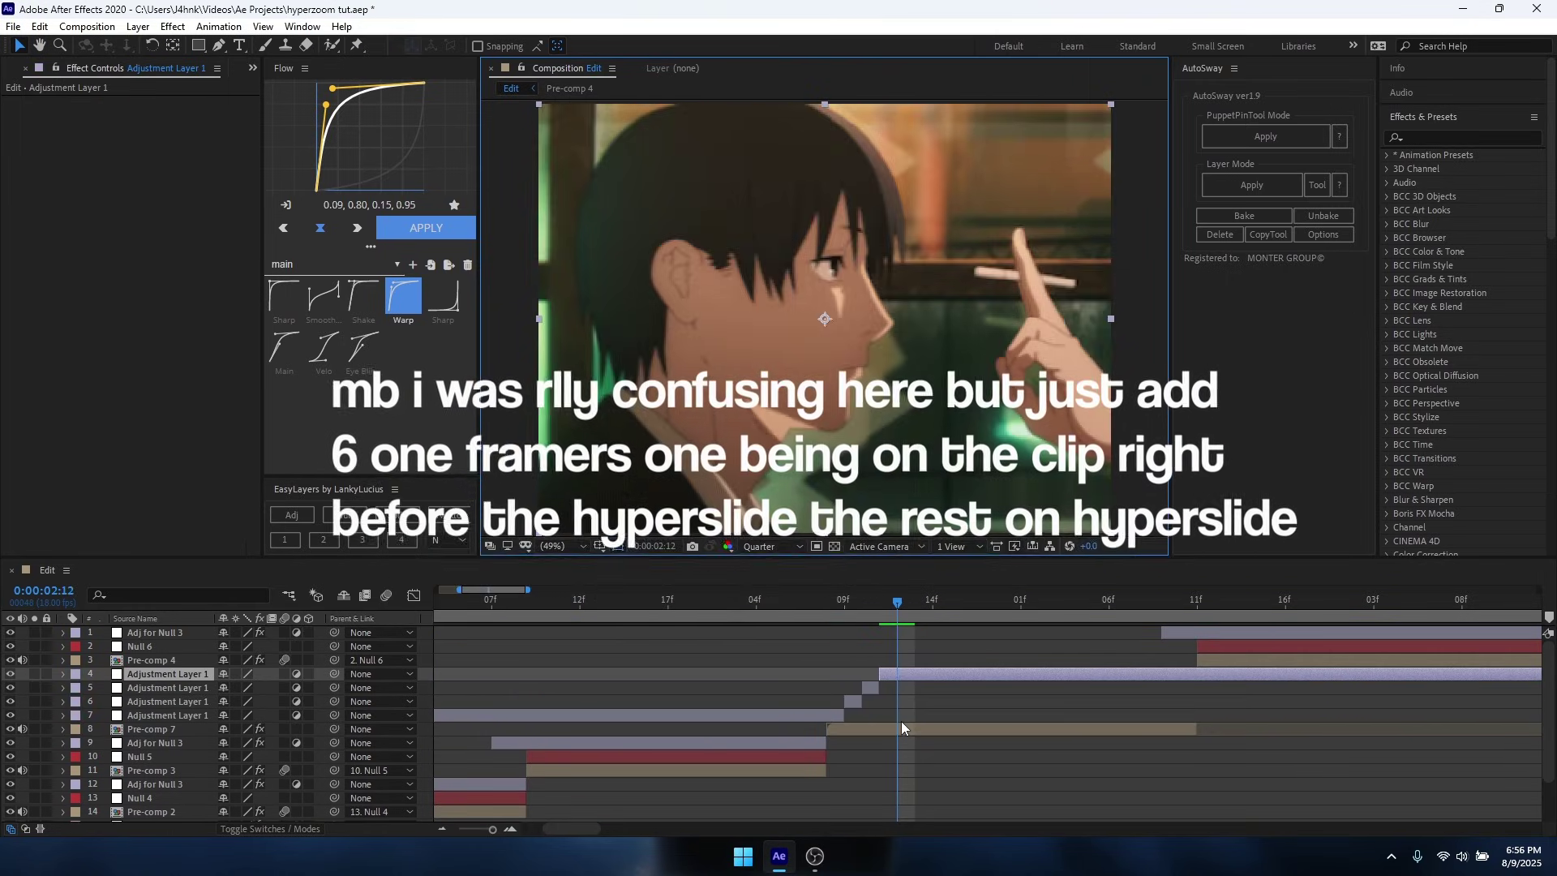
{"action": "key", "text": "ctrl+shift+d"}
{"action": "key", "text": "Page_Down"}
{"action": "key", "text": "ctrl+shift+d"}
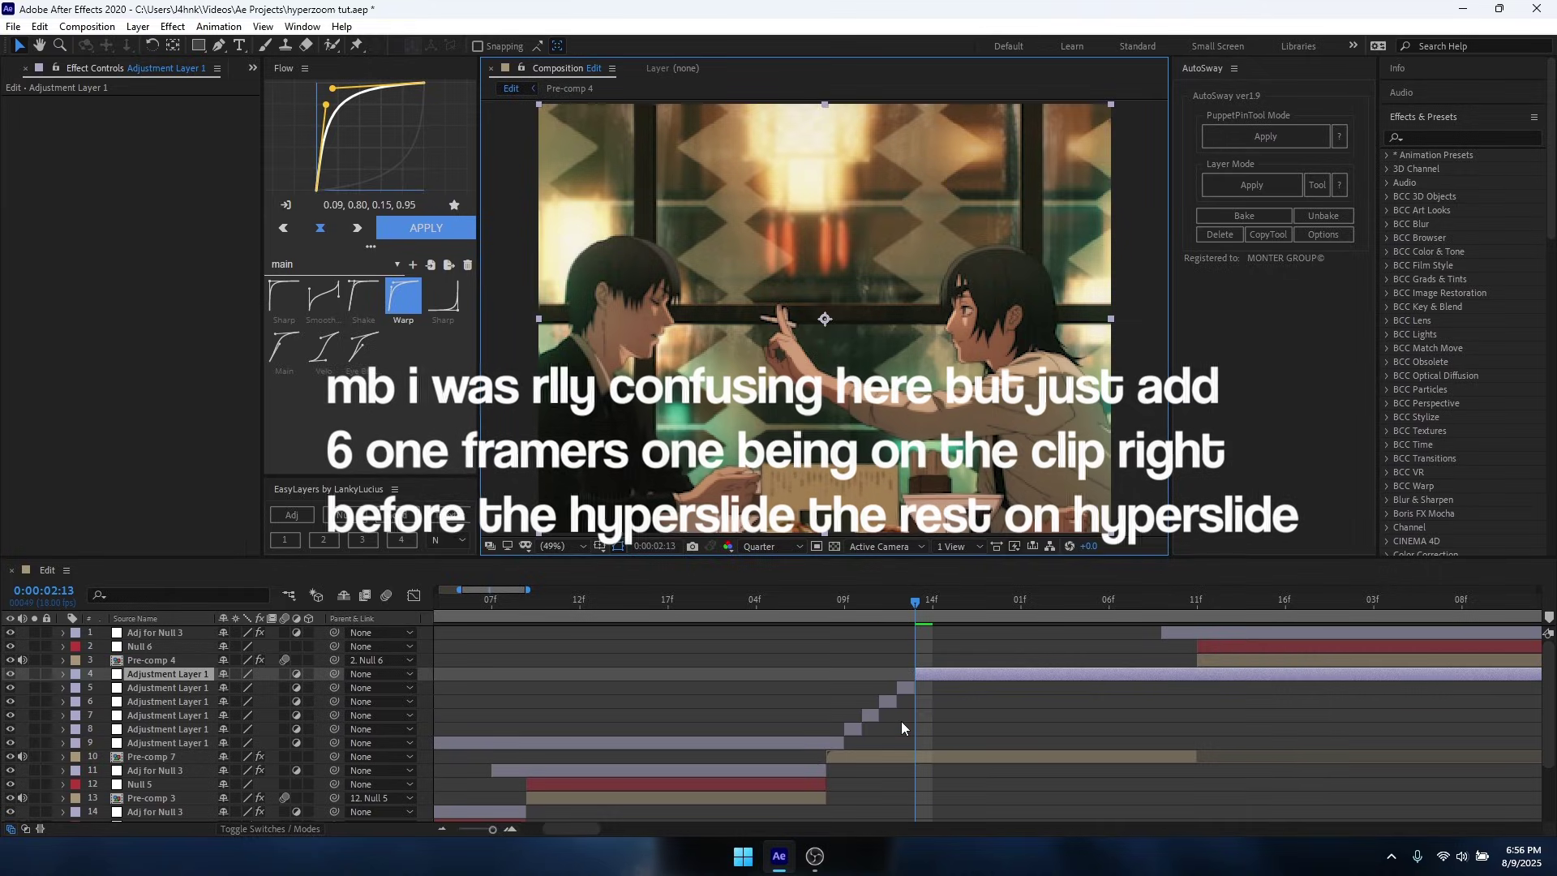
Split the long adjustment layer 9 at frames 02:08 and 02:07.
{"action": "left_click", "coordinate": [807, 743]}
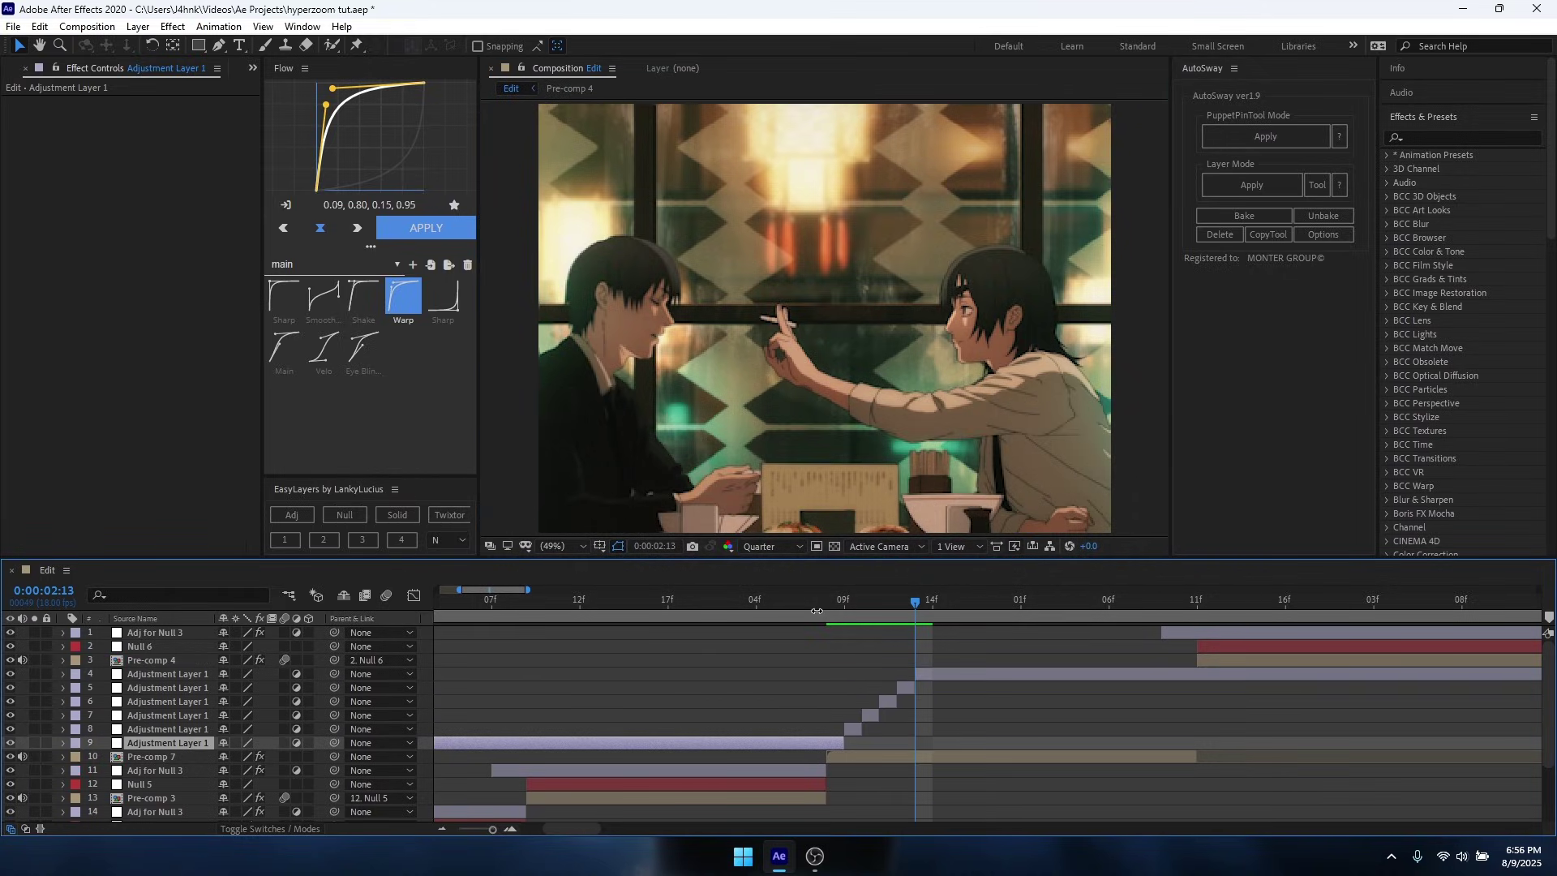
{"action": "left_click", "coordinate": [817, 611]}
{"action": "key", "text": "ctrl+shift+d"}
{"action": "left_click", "coordinate": [795, 757]}
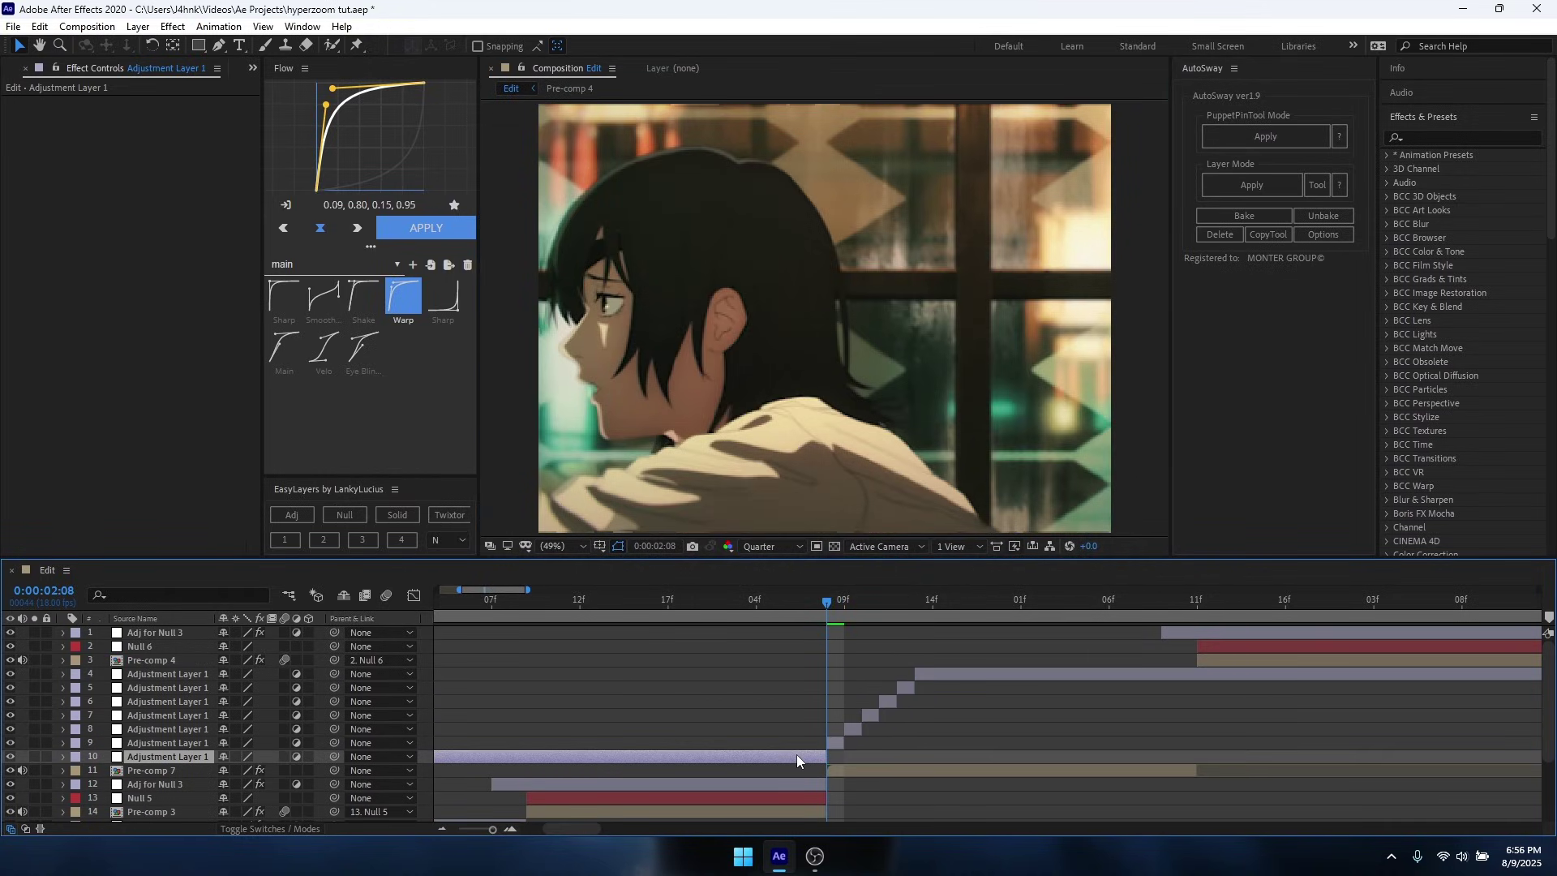
{"action": "left_click", "coordinate": [810, 601]}
{"action": "key", "text": "ctrl+shift+d"}
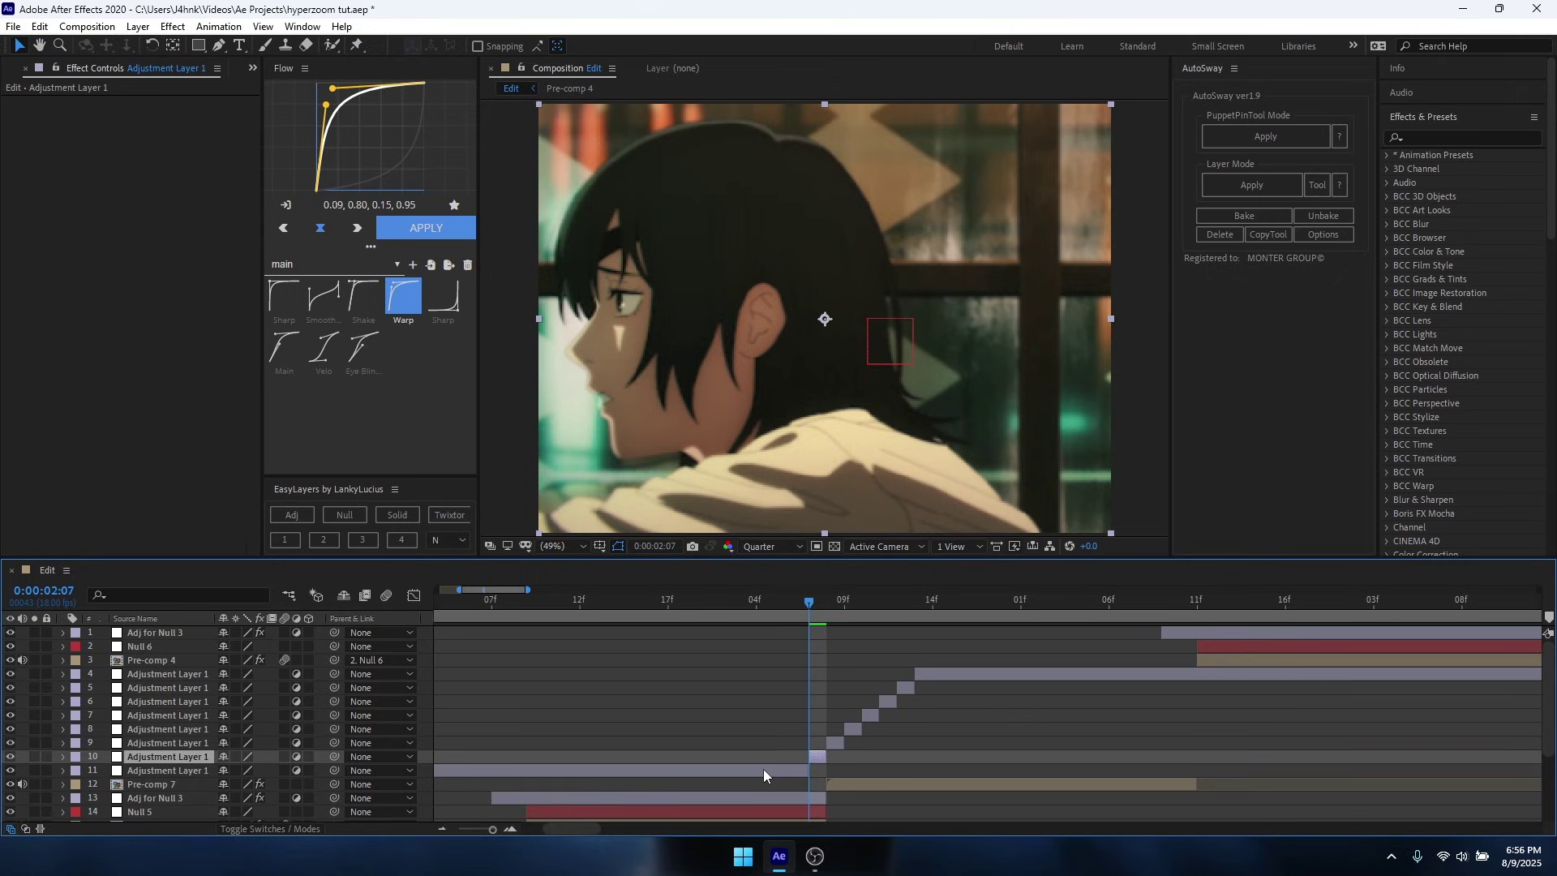
Delete the leftover pieces and the long Adjustment Layer 1, then add a one-frame adjustment layer.
{"action": "left_click", "coordinate": [762, 769], "text": "shift"}
{"action": "key", "text": "Delete"}
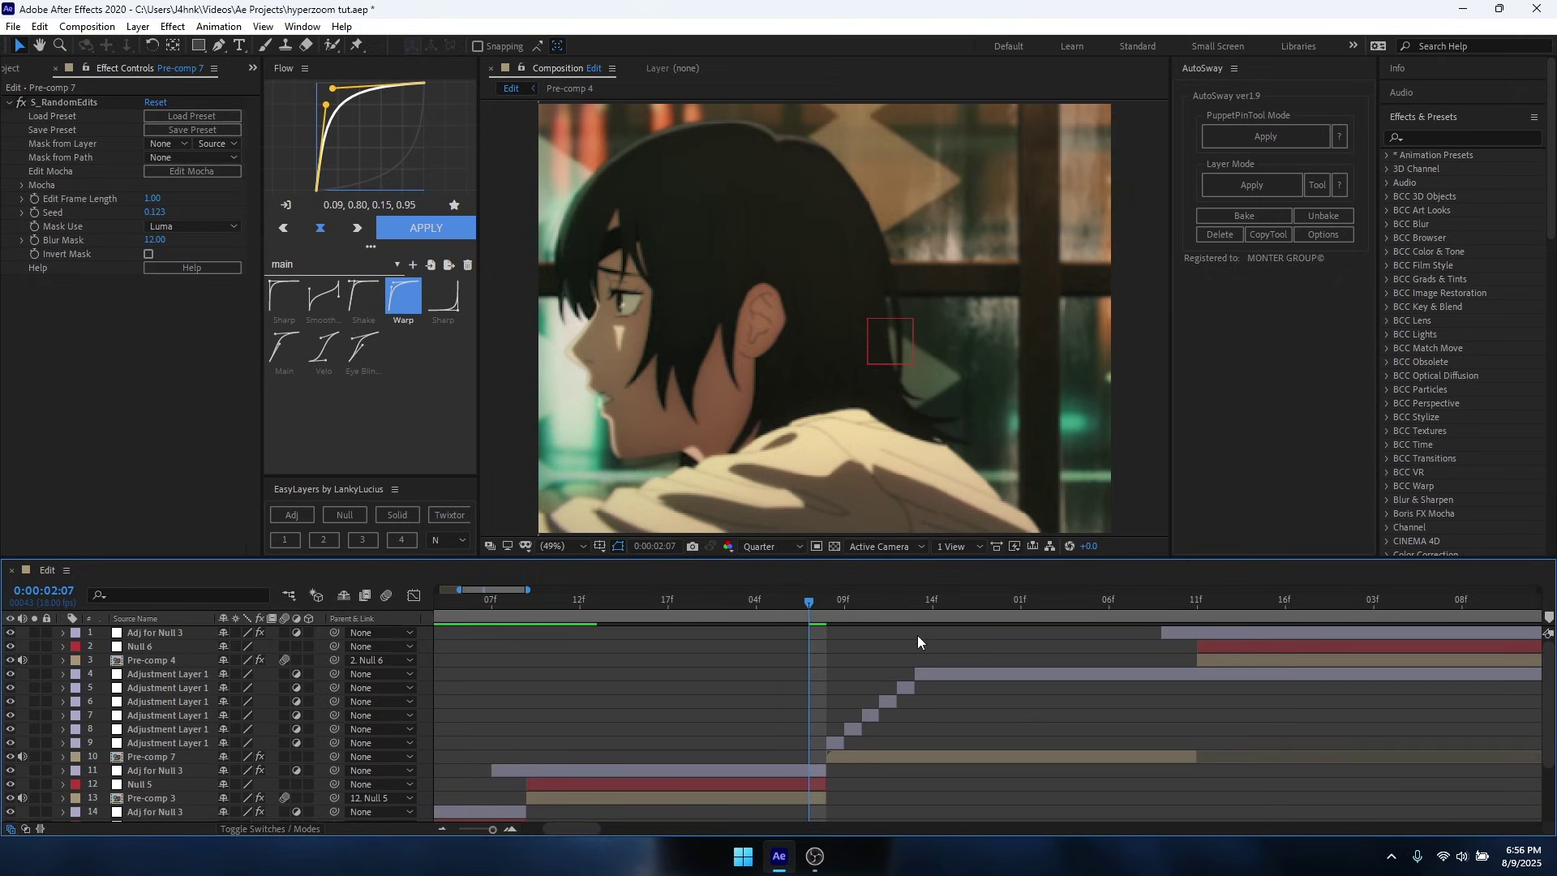
{"action": "left_click", "coordinate": [927, 670]}
{"action": "key", "text": "Delete"}
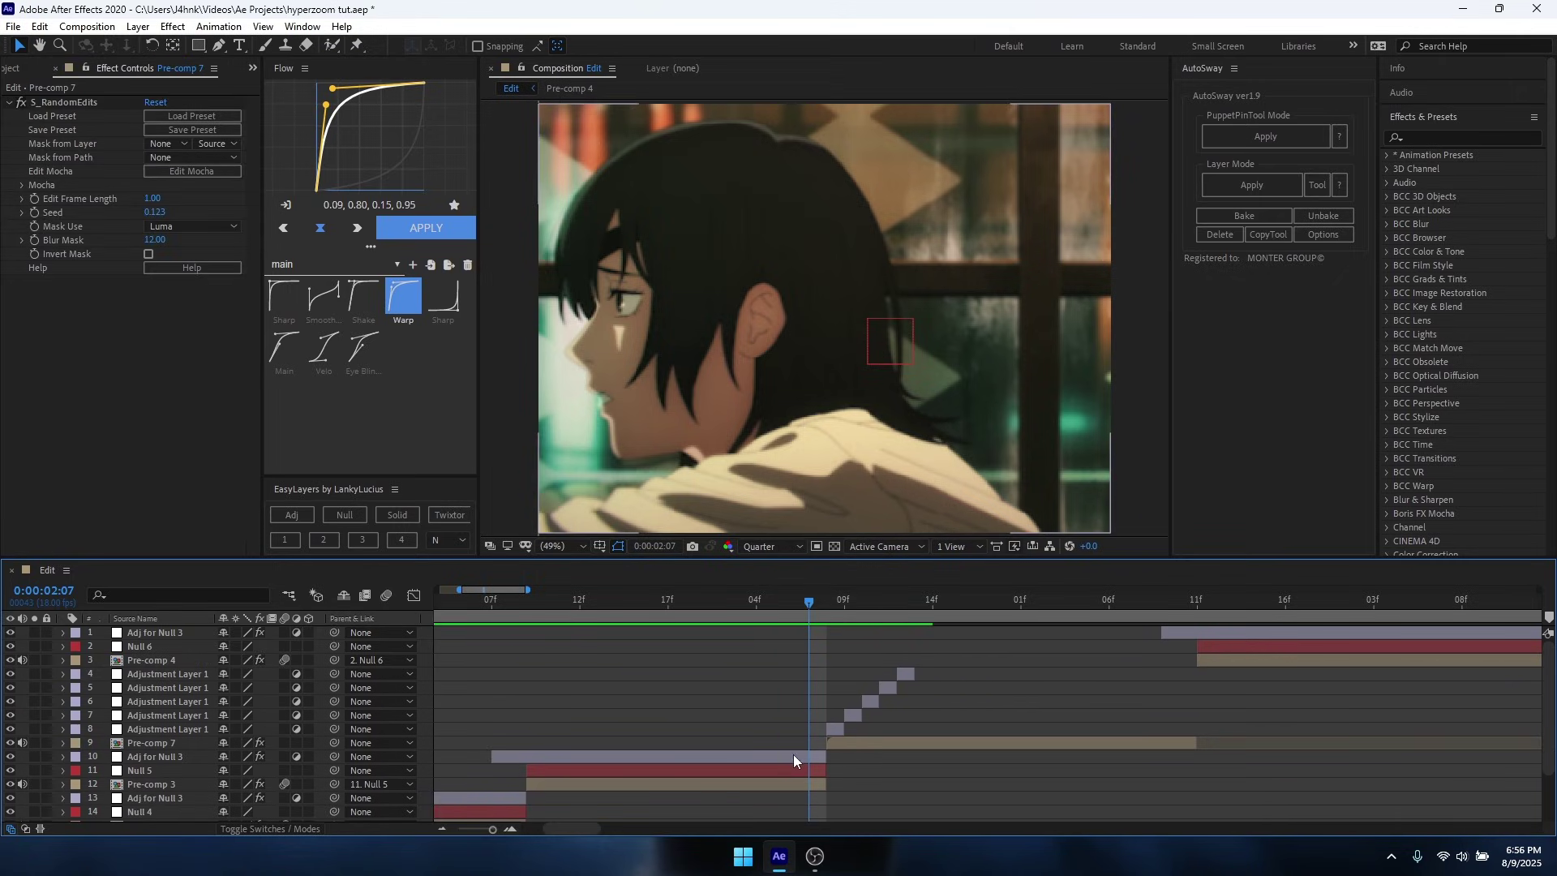
{"action": "left_click", "coordinate": [289, 540]}
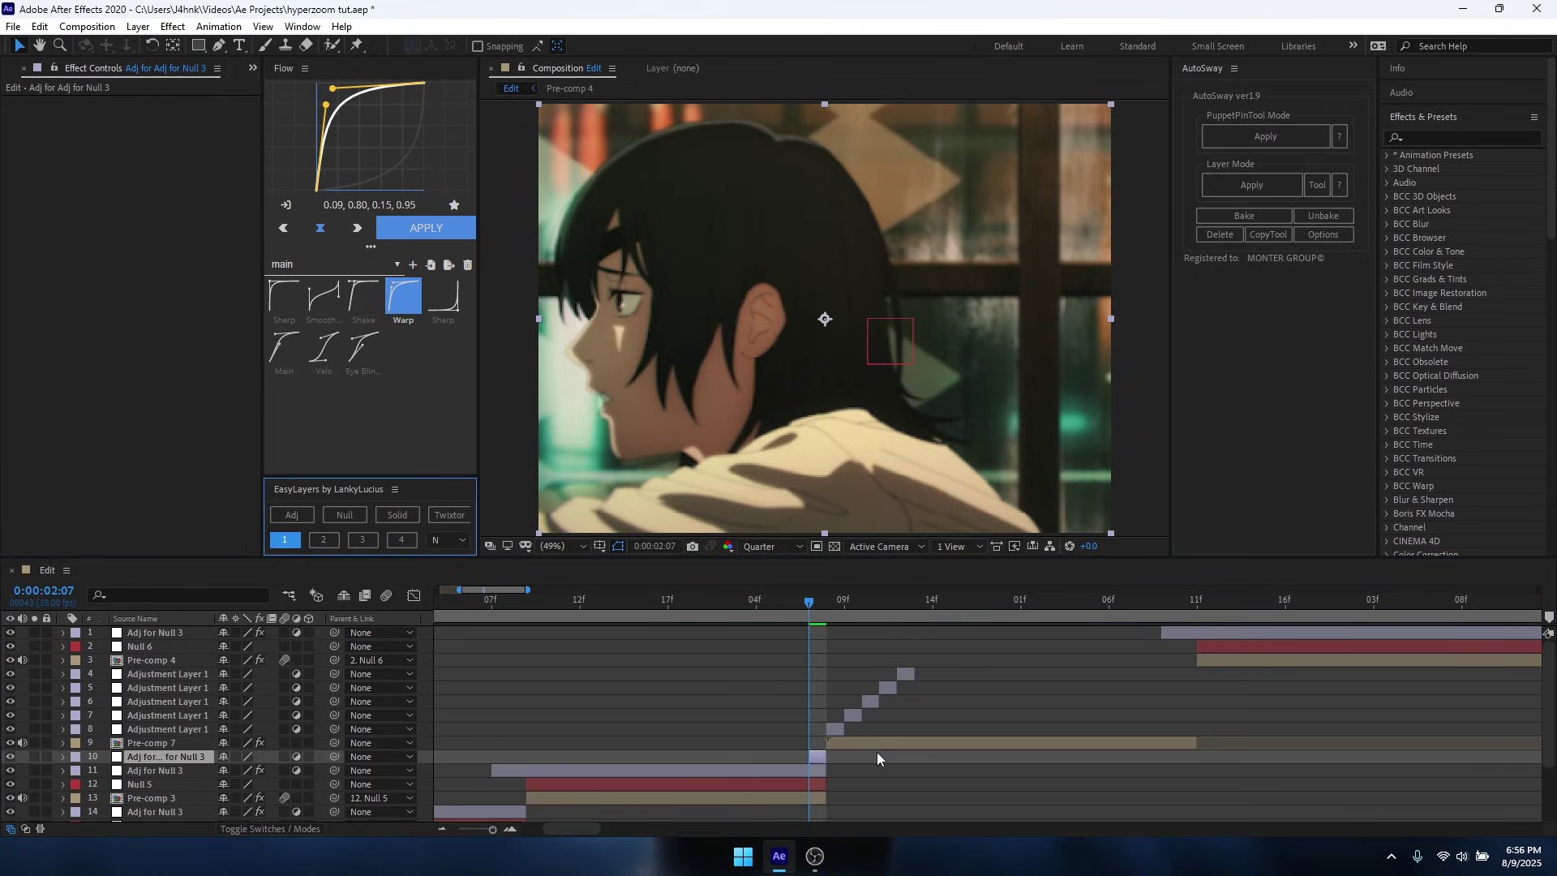
{"action": "left_click", "coordinate": [838, 724]}
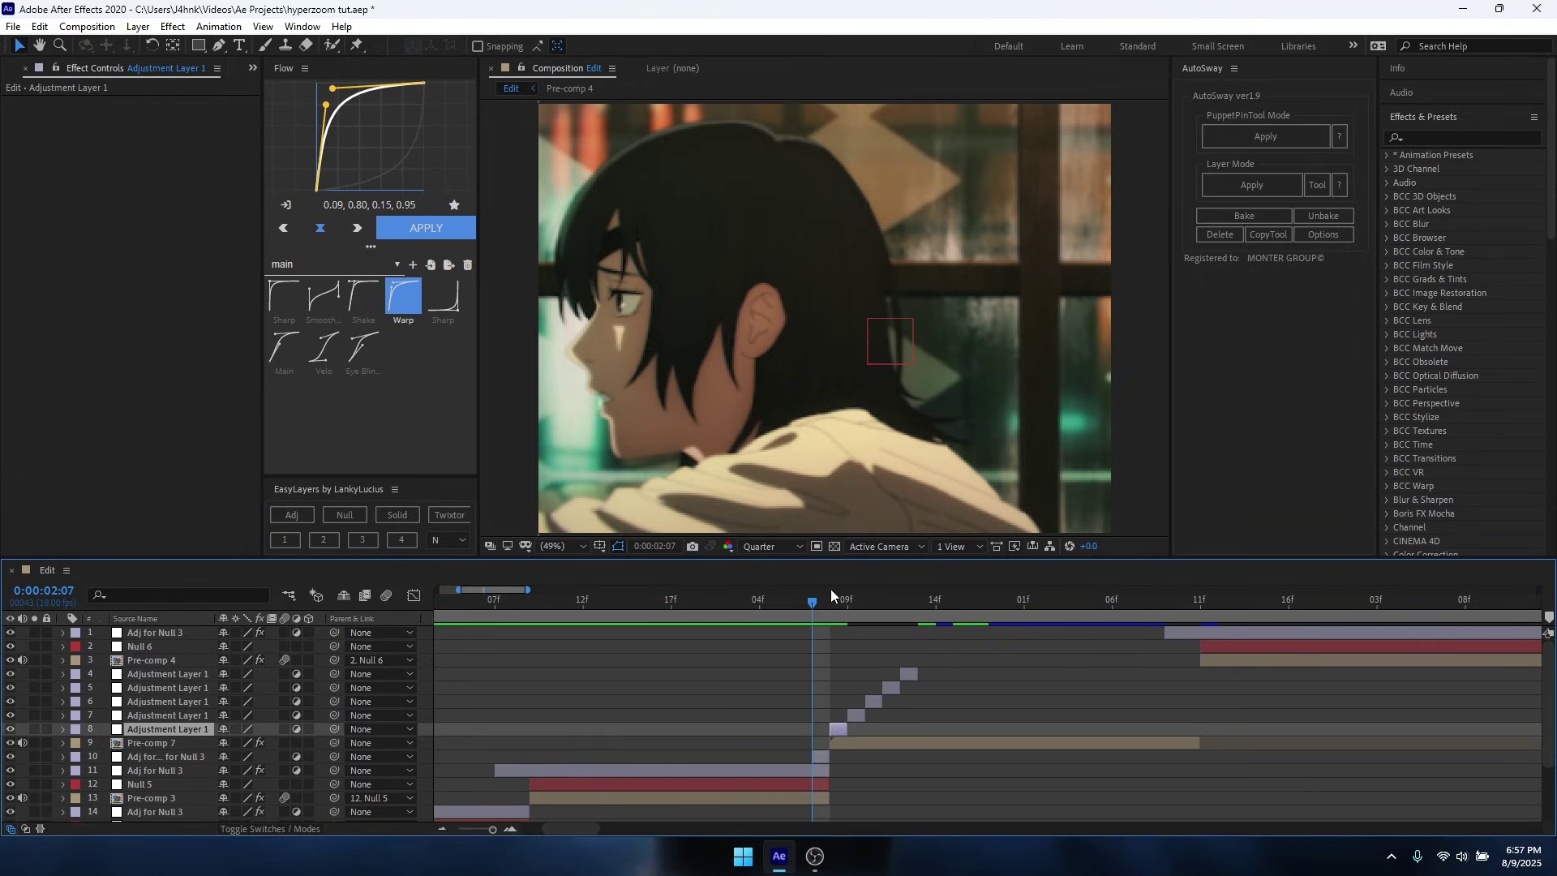
Apply Minimax to Adj for Adj for Null 3, set to Just Horizontal with Radius 20.
{"action": "left_click", "coordinate": [821, 757]}
{"action": "key", "text": "ctrl+space"}
{"action": "type", "text": "minim"}
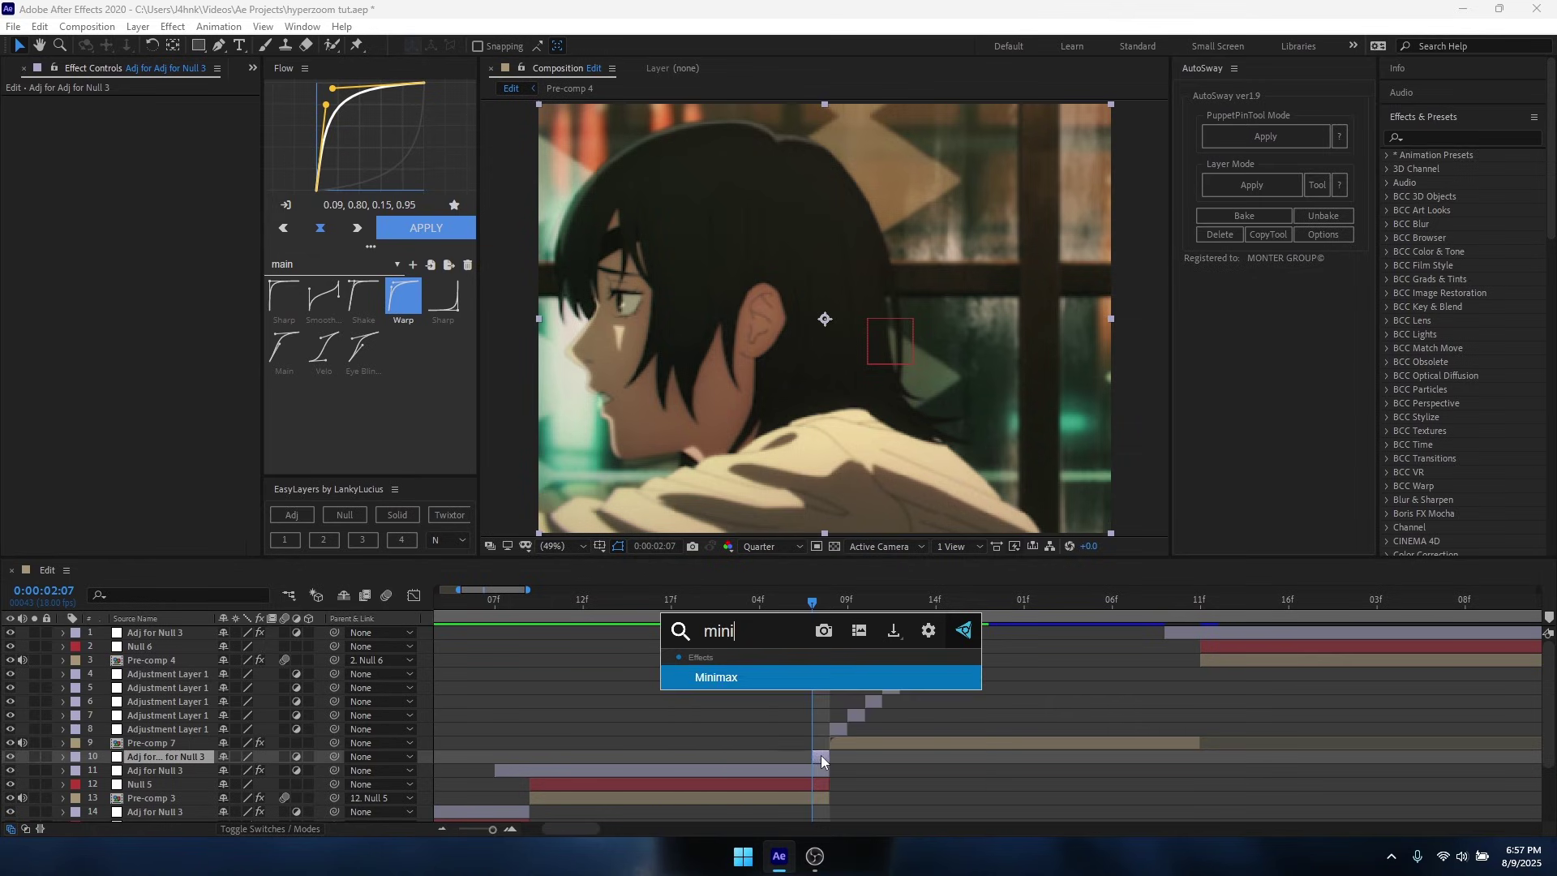
{"action": "key", "text": "Return"}
{"action": "left_click", "coordinate": [166, 157]}
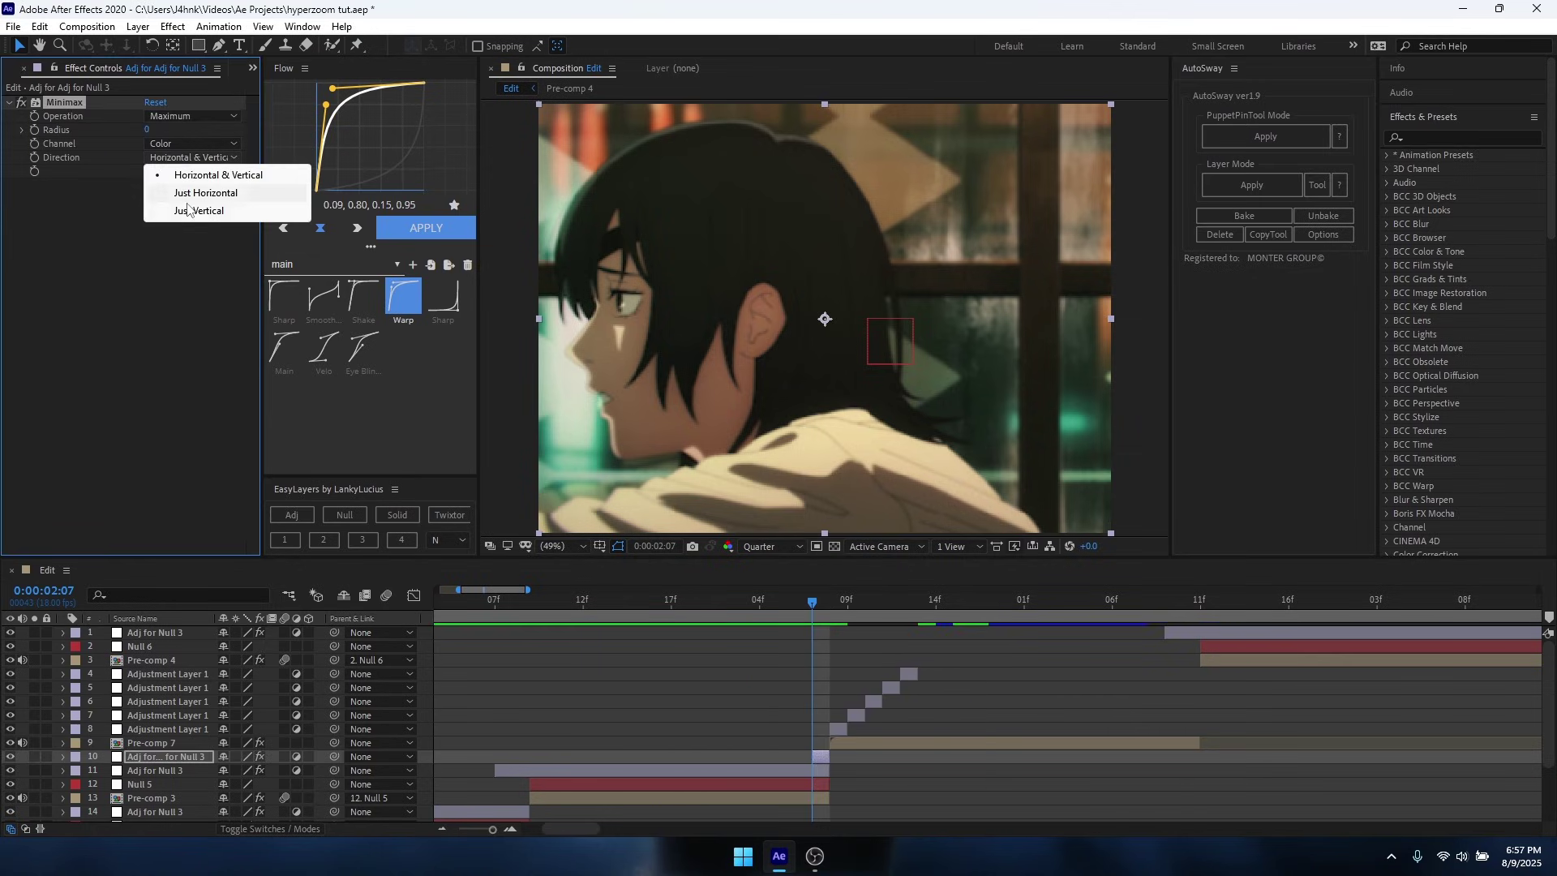
{"action": "left_click", "coordinate": [184, 192]}
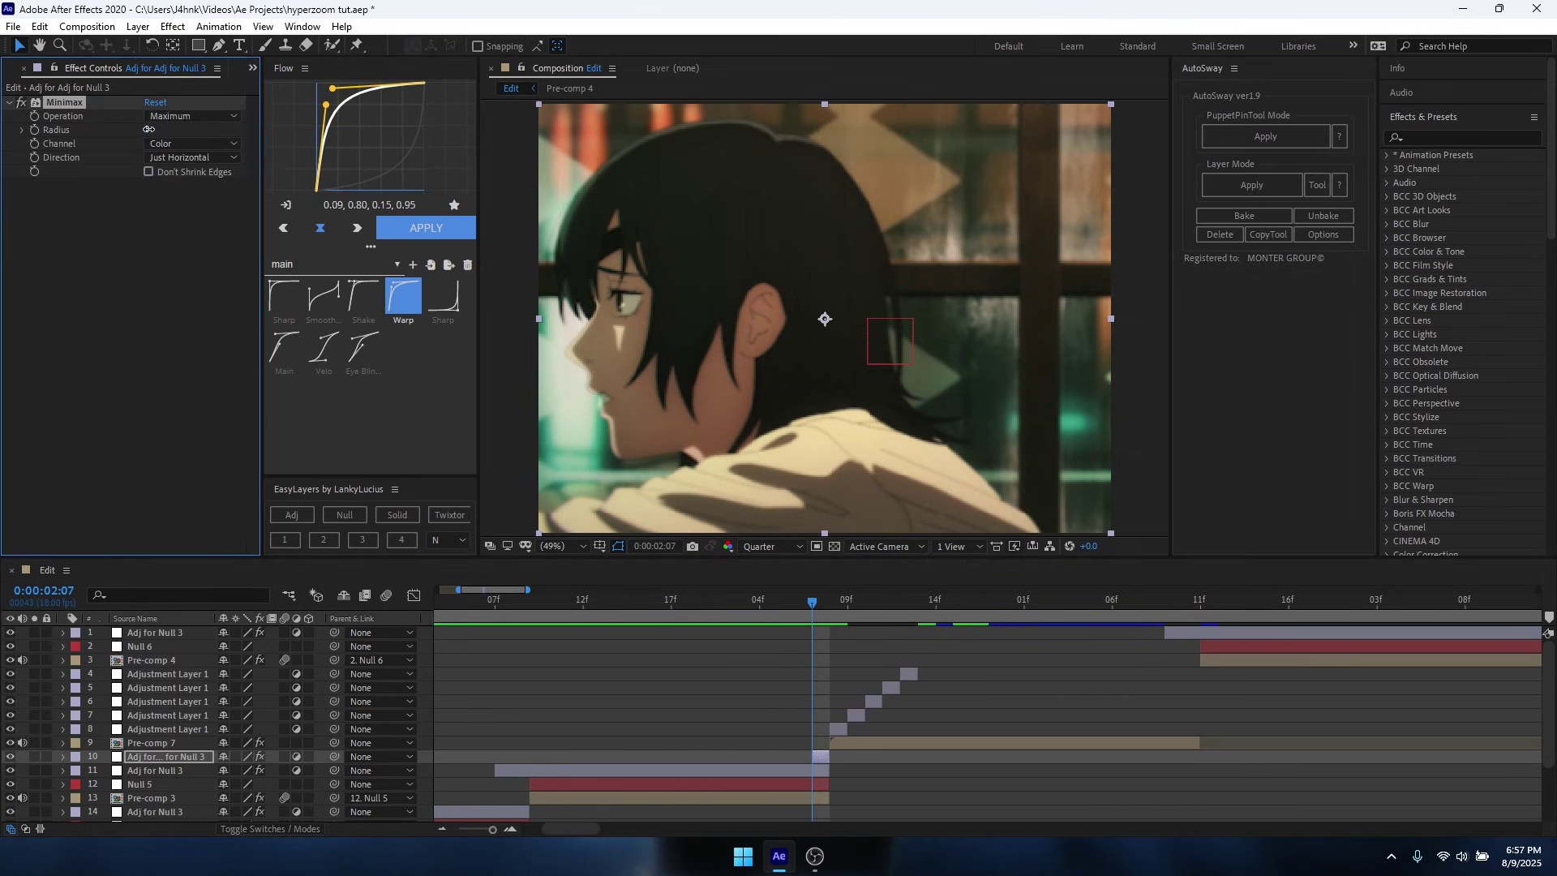
{"action": "left_click_drag", "start_coordinate": [148, 130], "coordinate": [184, 125]}
{"action": "left_click", "coordinate": [159, 130]}
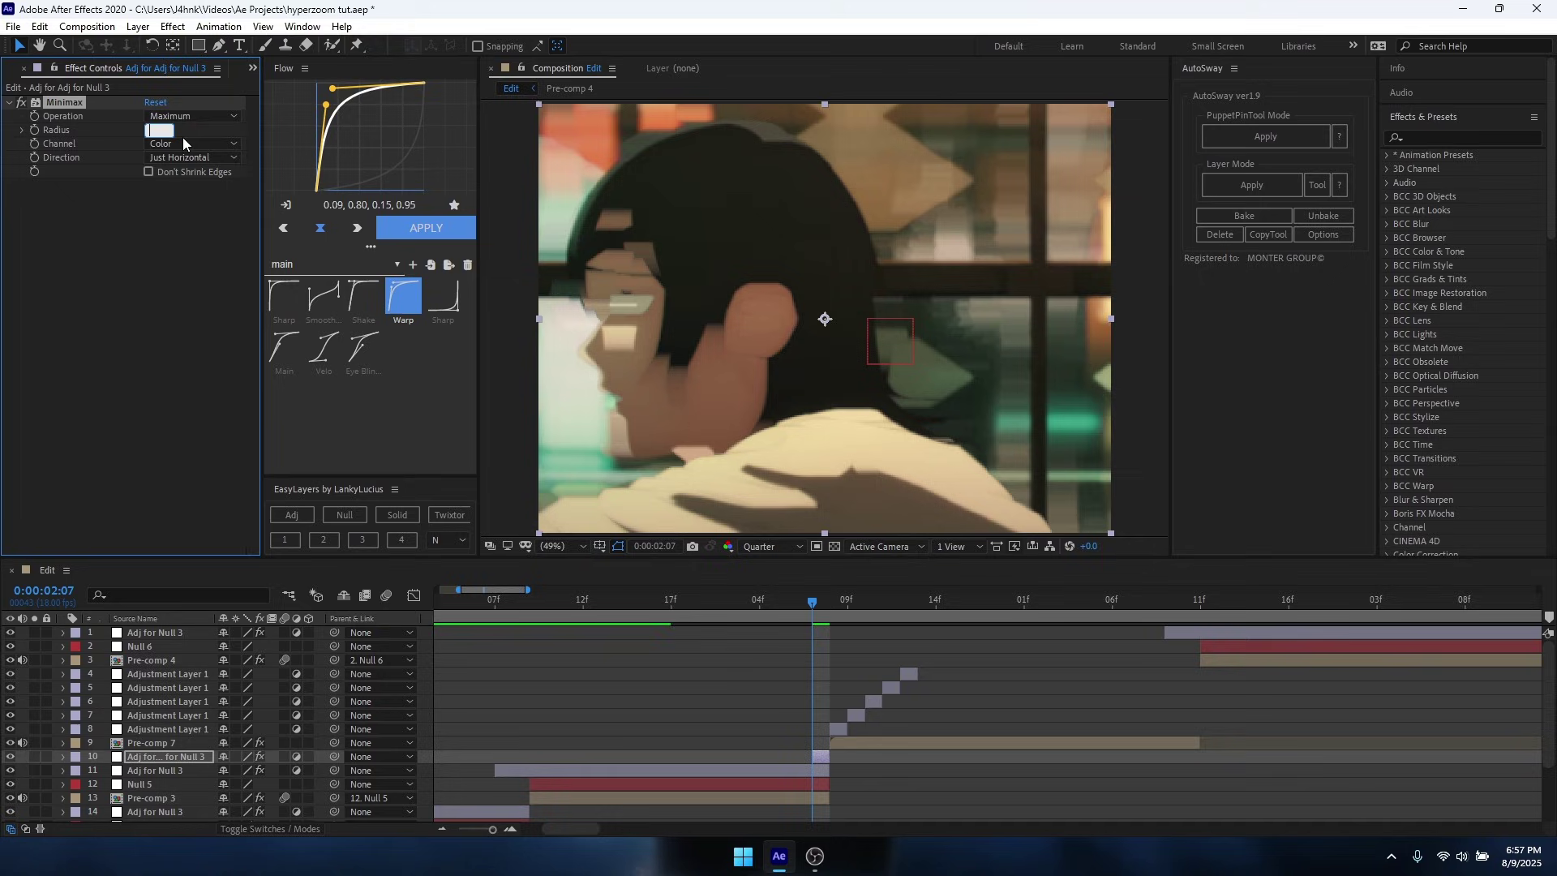
{"action": "type", "text": "20"}
{"action": "key", "text": "Return"}
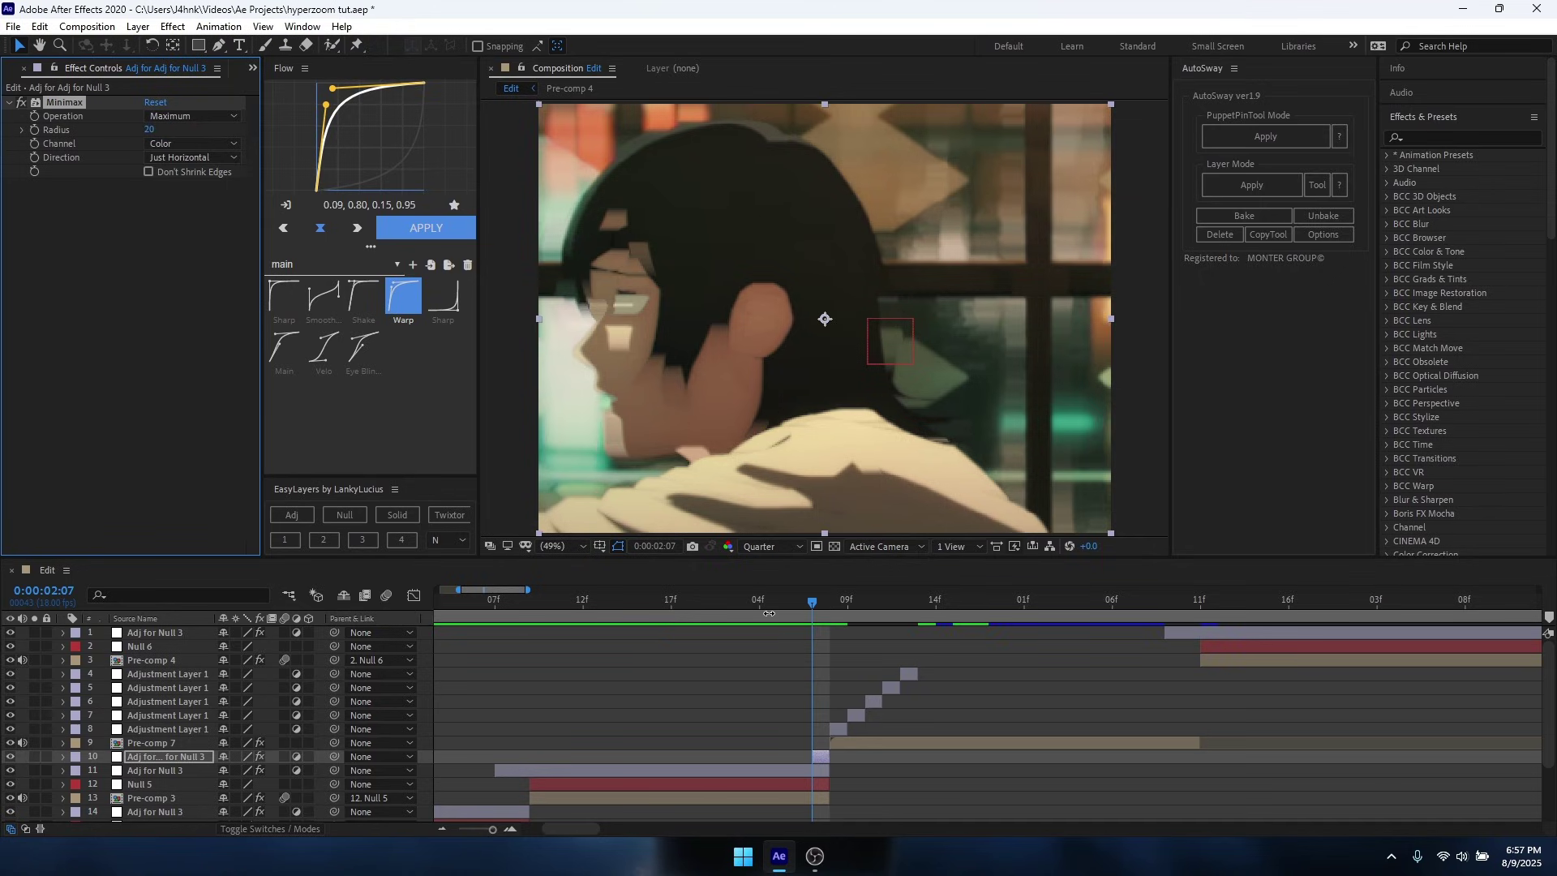
Try BCC Directional Blur on the layer, then undo it.
{"action": "key", "text": "ctrl+space"}
{"action": "type", "text": "dir"}
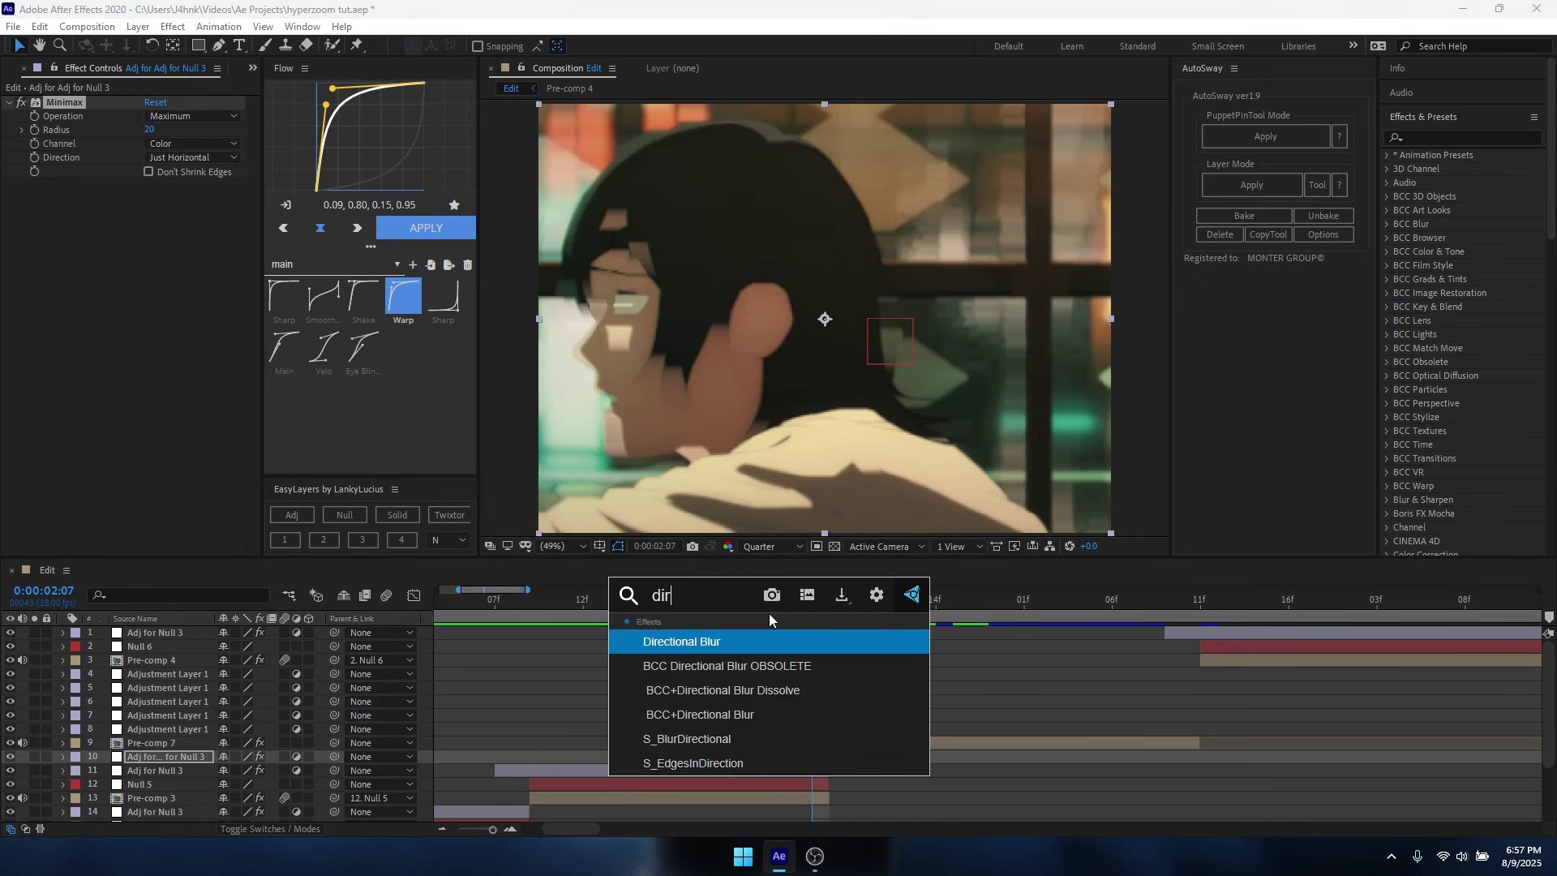
{"action": "key", "text": "BackSpace"}
{"action": "key", "text": "BackSpace"}
{"action": "key", "text": "BackSpace"}
{"action": "type", "text": "bcc dire"}
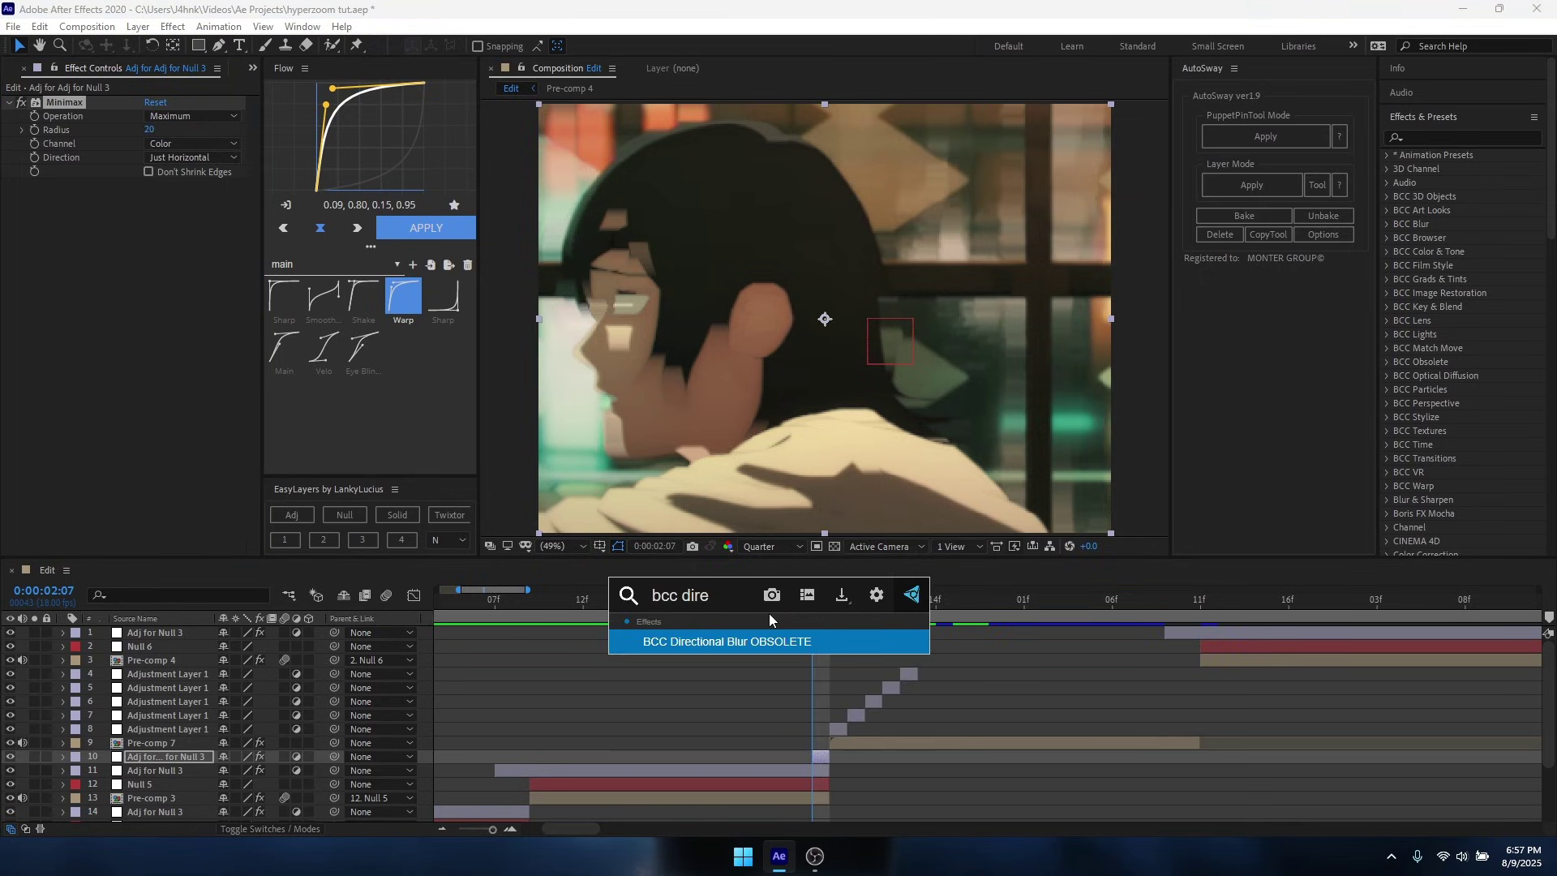
{"action": "key", "text": "Return"}
{"action": "key", "text": "ctrl+z"}
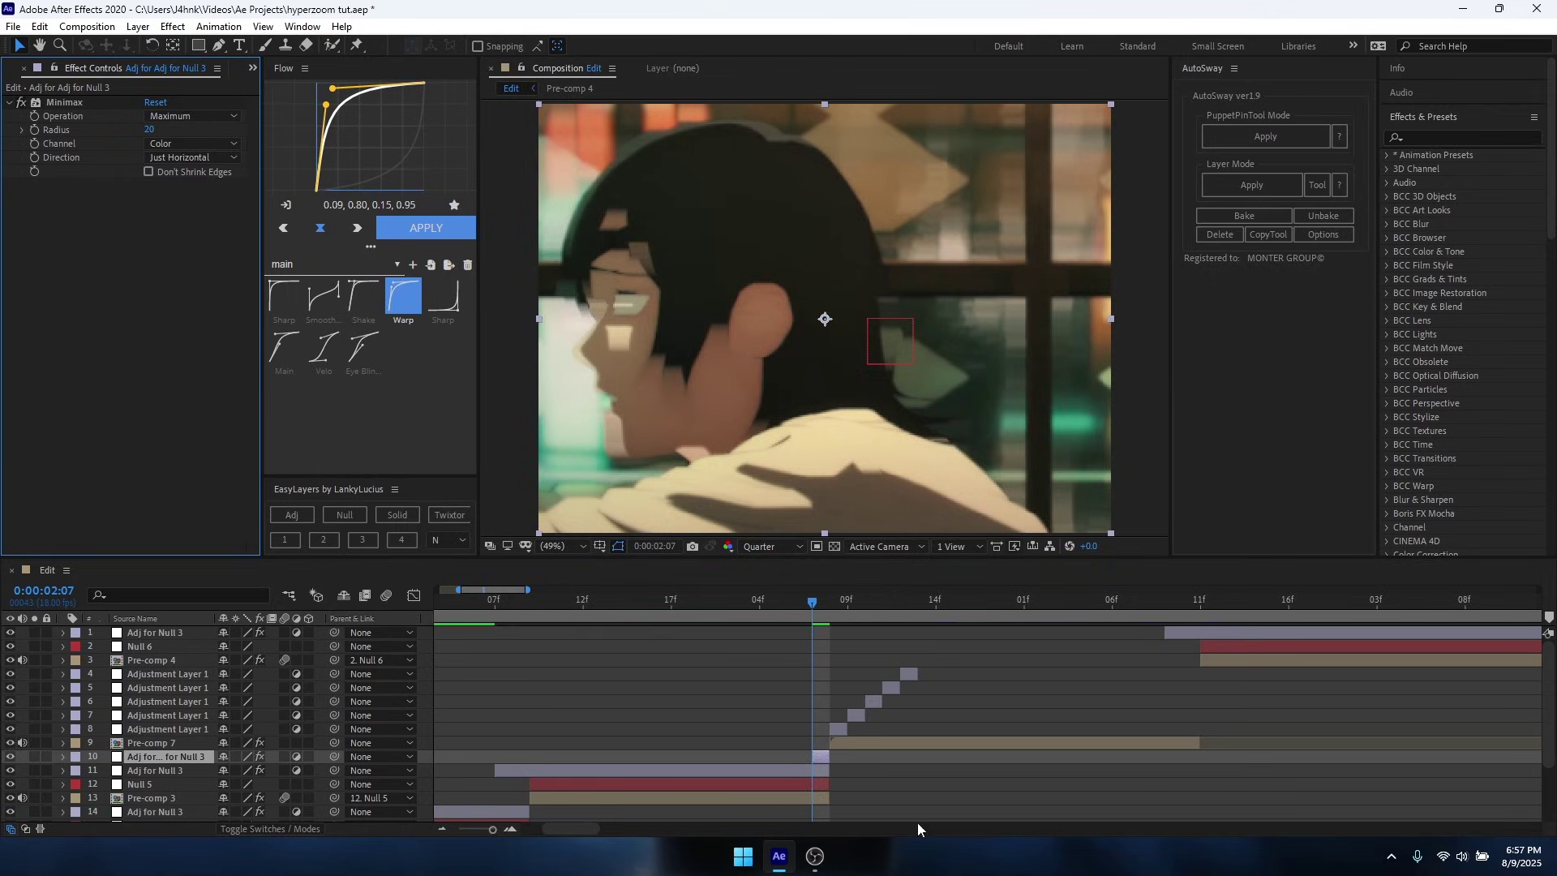
Apply S_StretchFrameEdges to Adjustment Layer 1 at frame 02:08.
{"action": "scroll", "coordinate": [835, 730], "scroll_direction": "up", "scroll_amount": 2}
{"action": "left_click", "coordinate": [853, 728]}
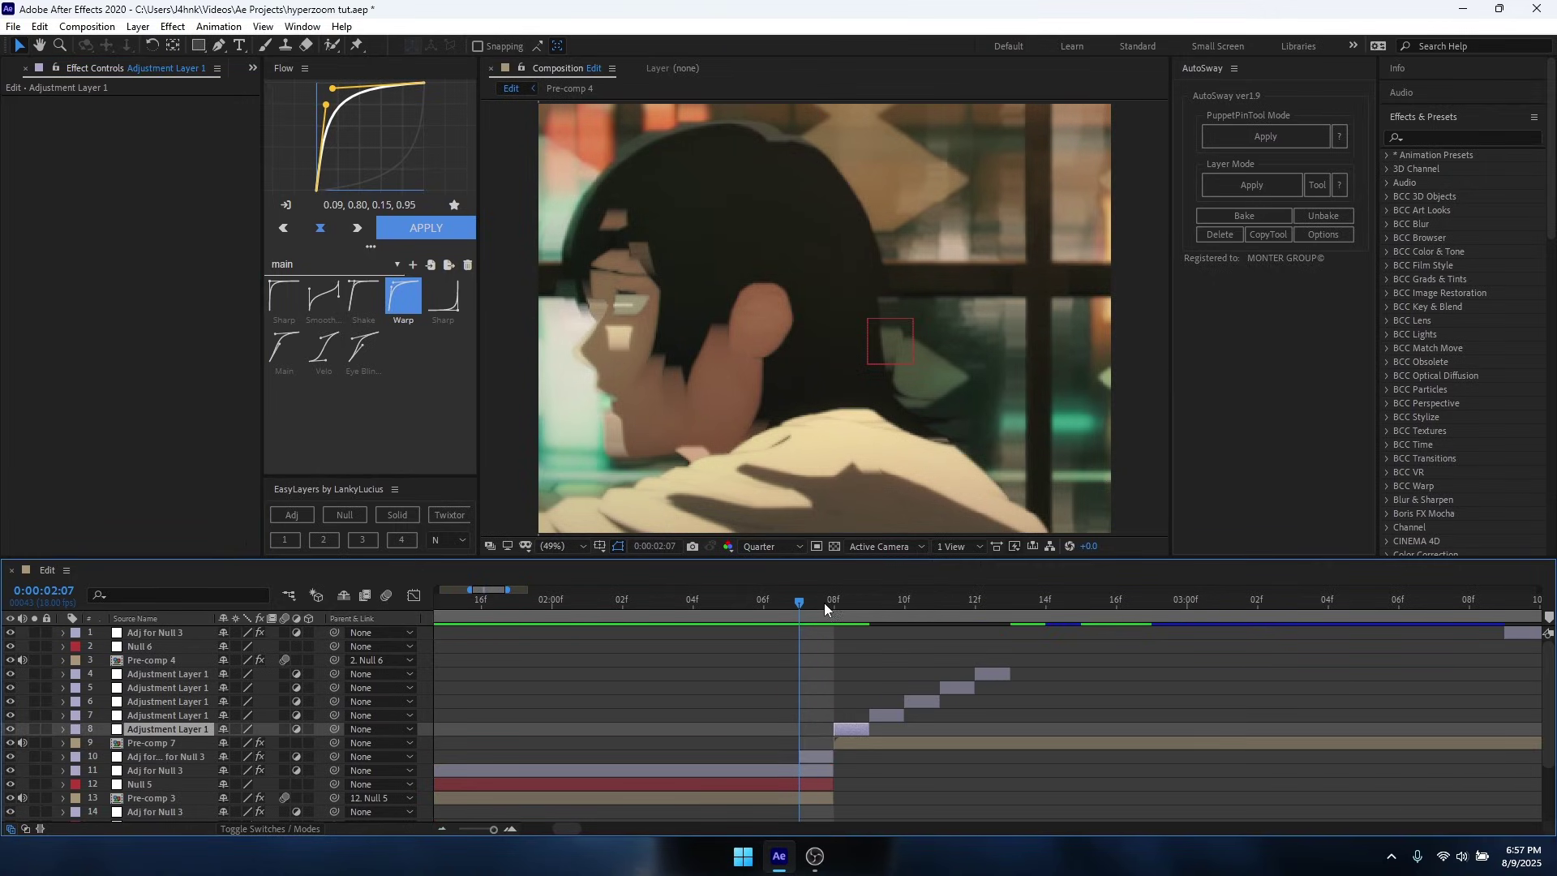
{"action": "left_click", "coordinate": [824, 602]}
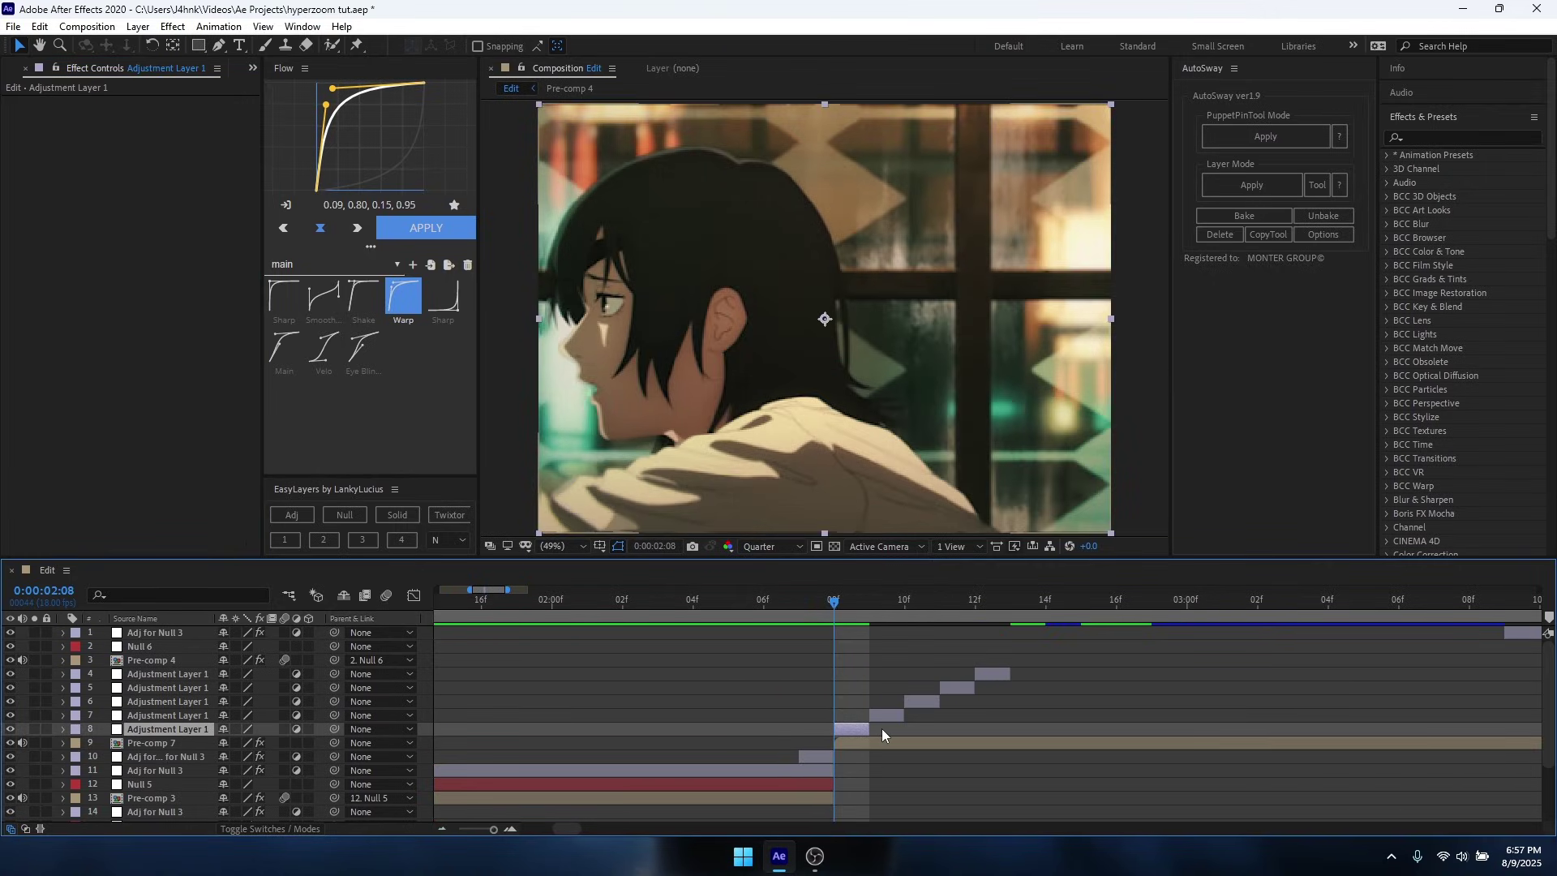
{"action": "key", "text": "ctrl+space"}
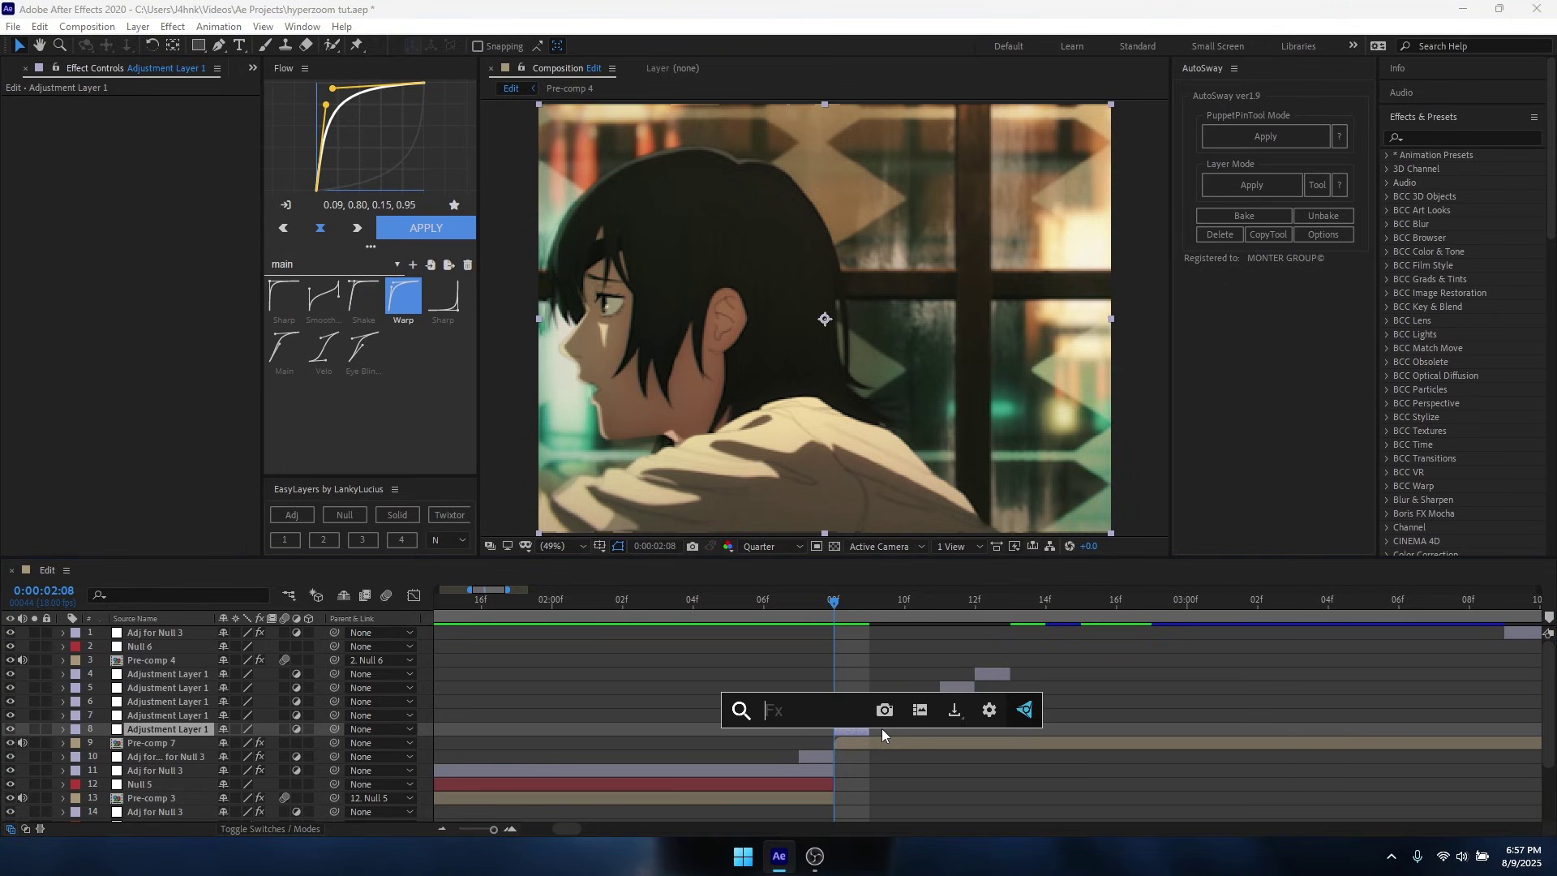
{"action": "type", "text": "s_st"}
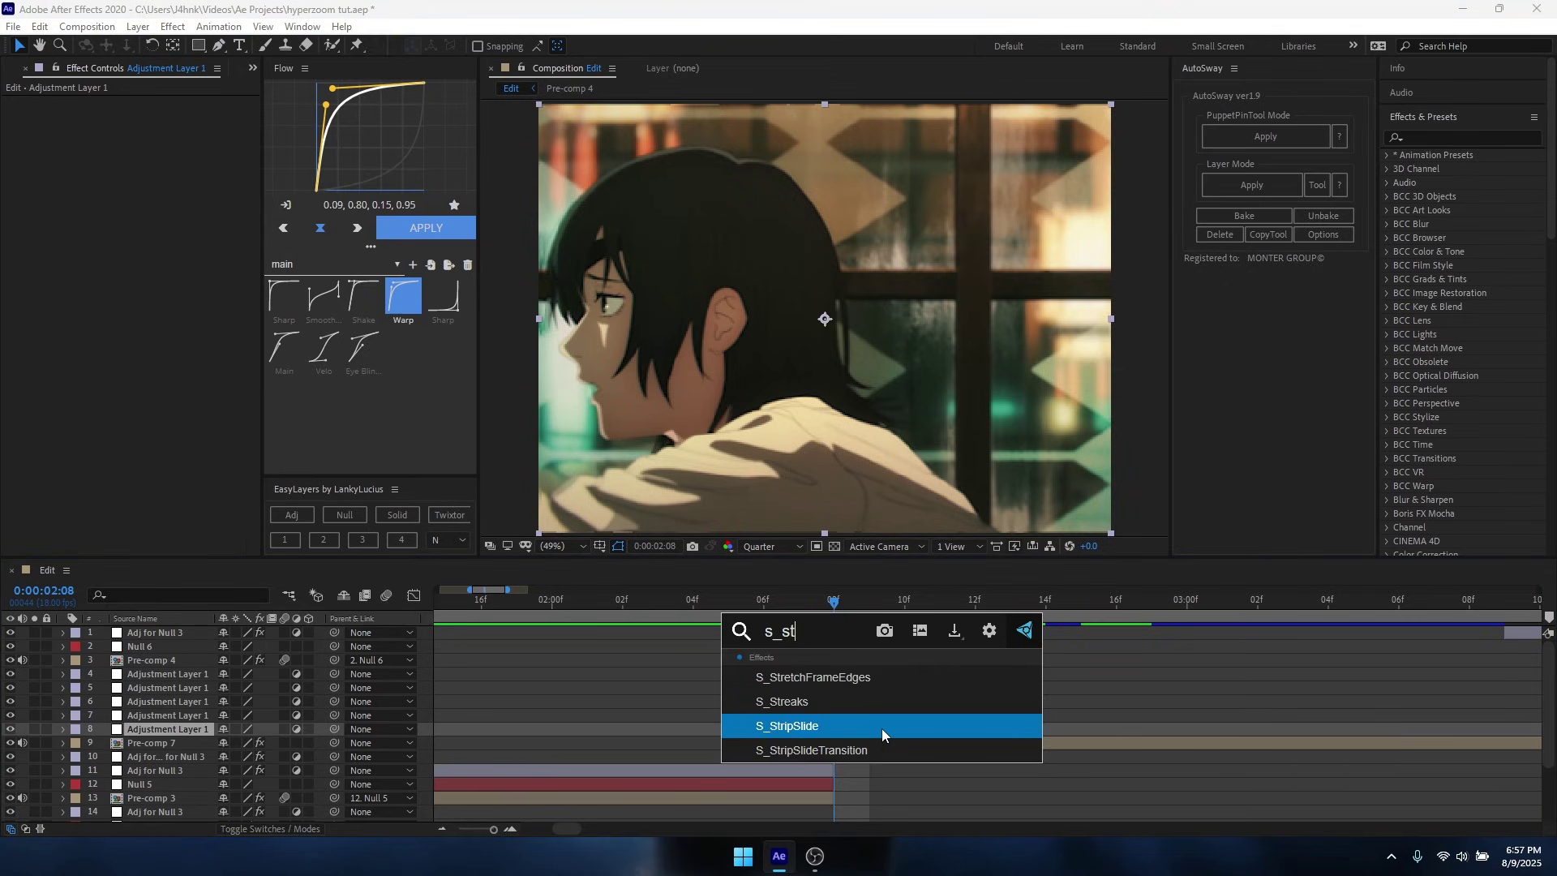
{"action": "left_click", "coordinate": [881, 673]}
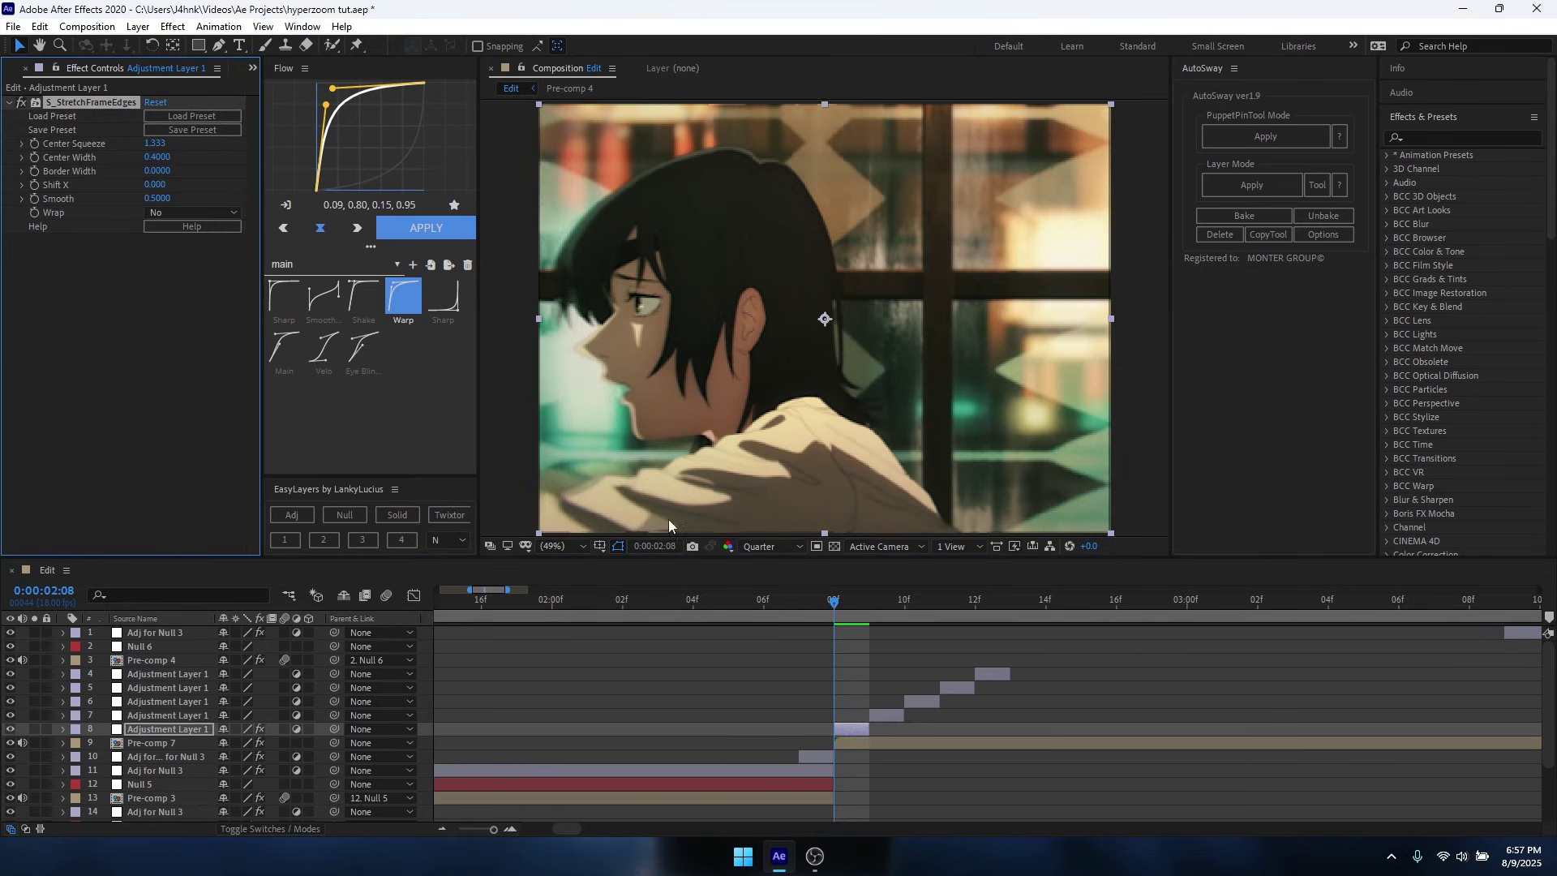
Add Motion Tile to Pre-comp 7 with Mirror Edges on and Output Width and Height 400.
{"action": "left_click", "coordinate": [892, 743]}
{"action": "key", "text": "ctrl+space"}
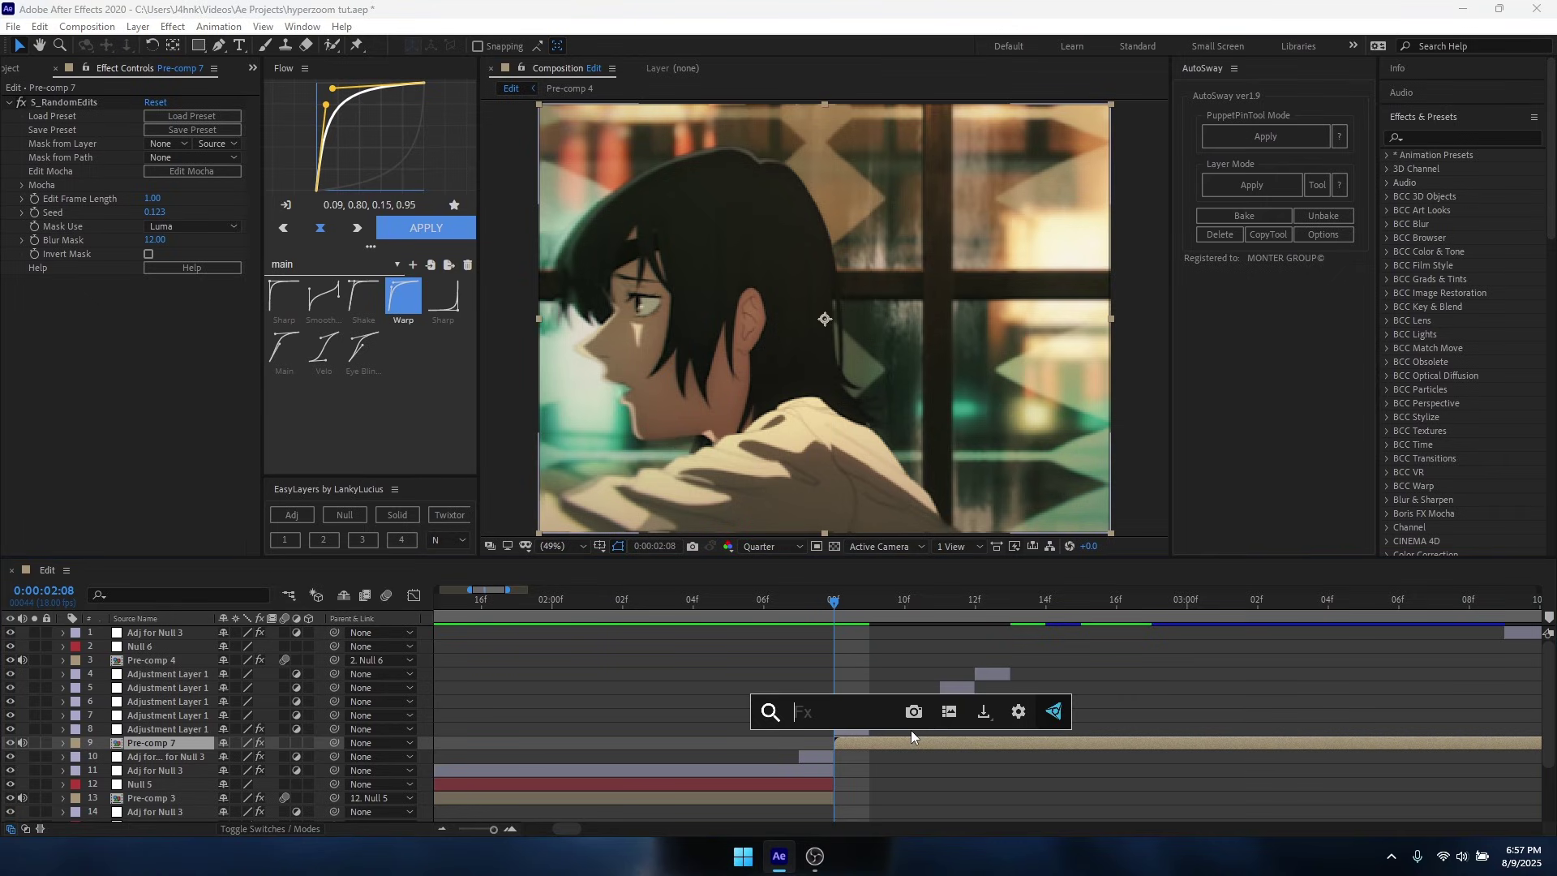
{"action": "type", "text": "motio"}
{"action": "key", "text": "Return"}
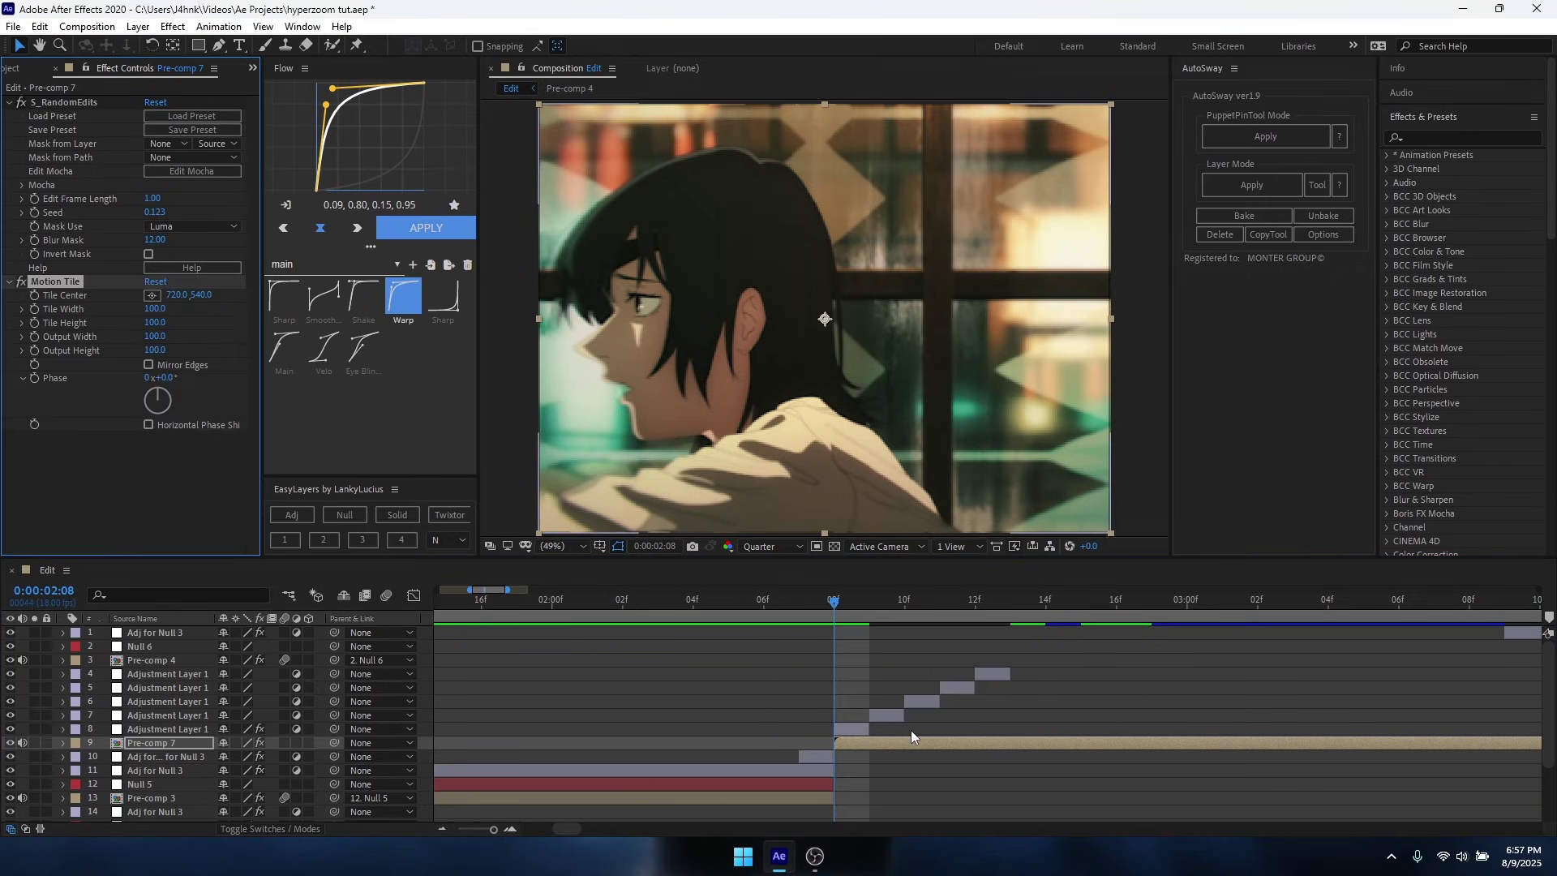
{"action": "left_click", "coordinate": [148, 365]}
{"action": "left_click", "coordinate": [155, 349]}
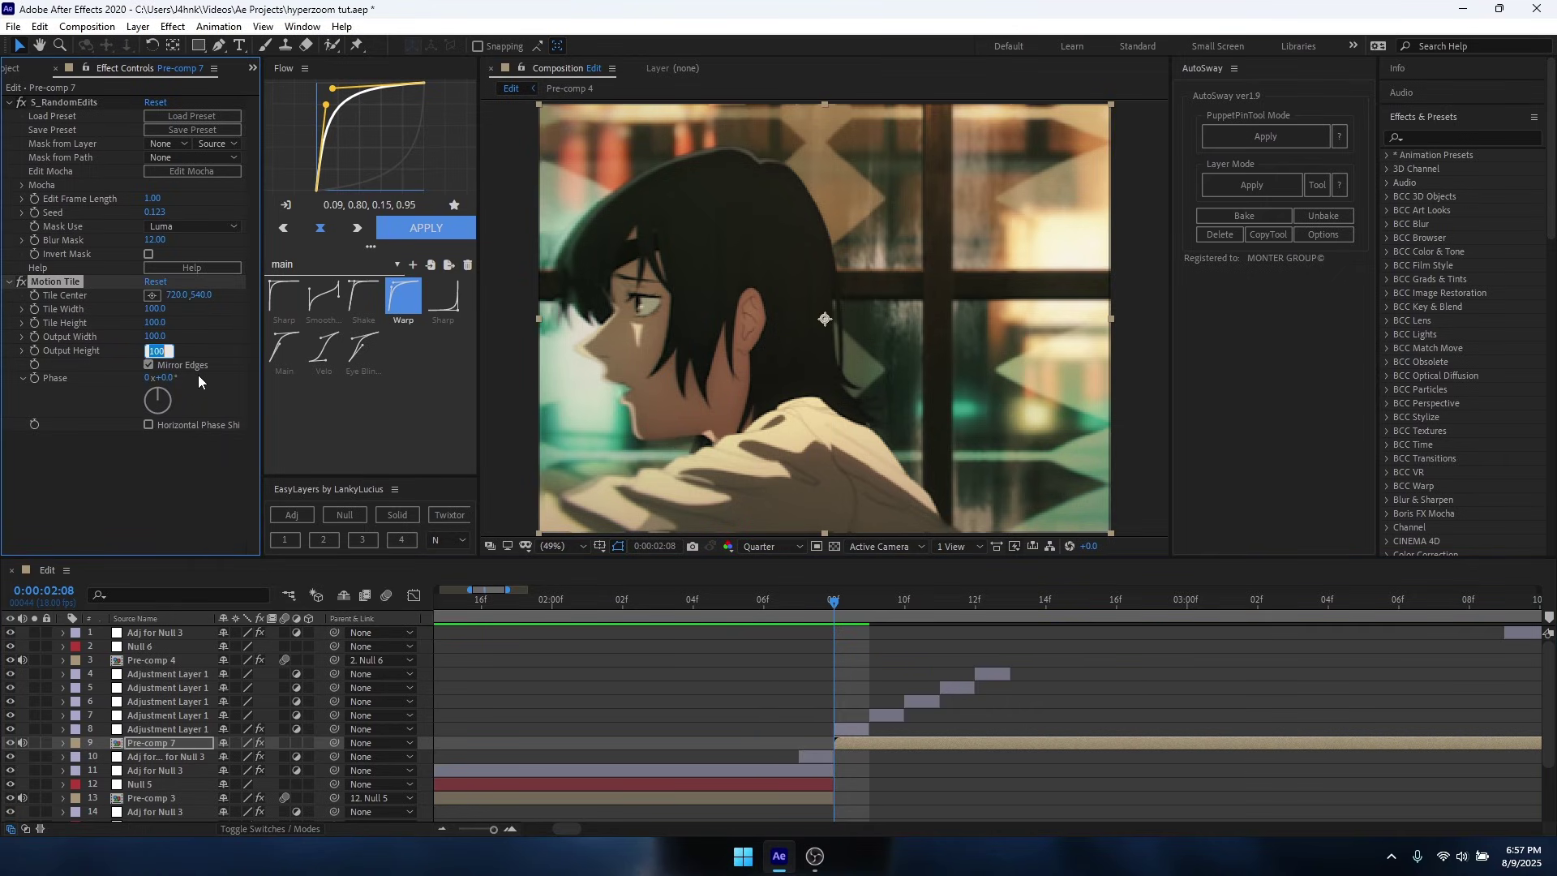
{"action": "type", "text": "400"}
{"action": "key", "text": "Return"}
{"action": "left_click", "coordinate": [162, 335]}
{"action": "key", "text": "BackSpace"}
{"action": "type", "text": "400"}
{"action": "key", "text": "Return"}
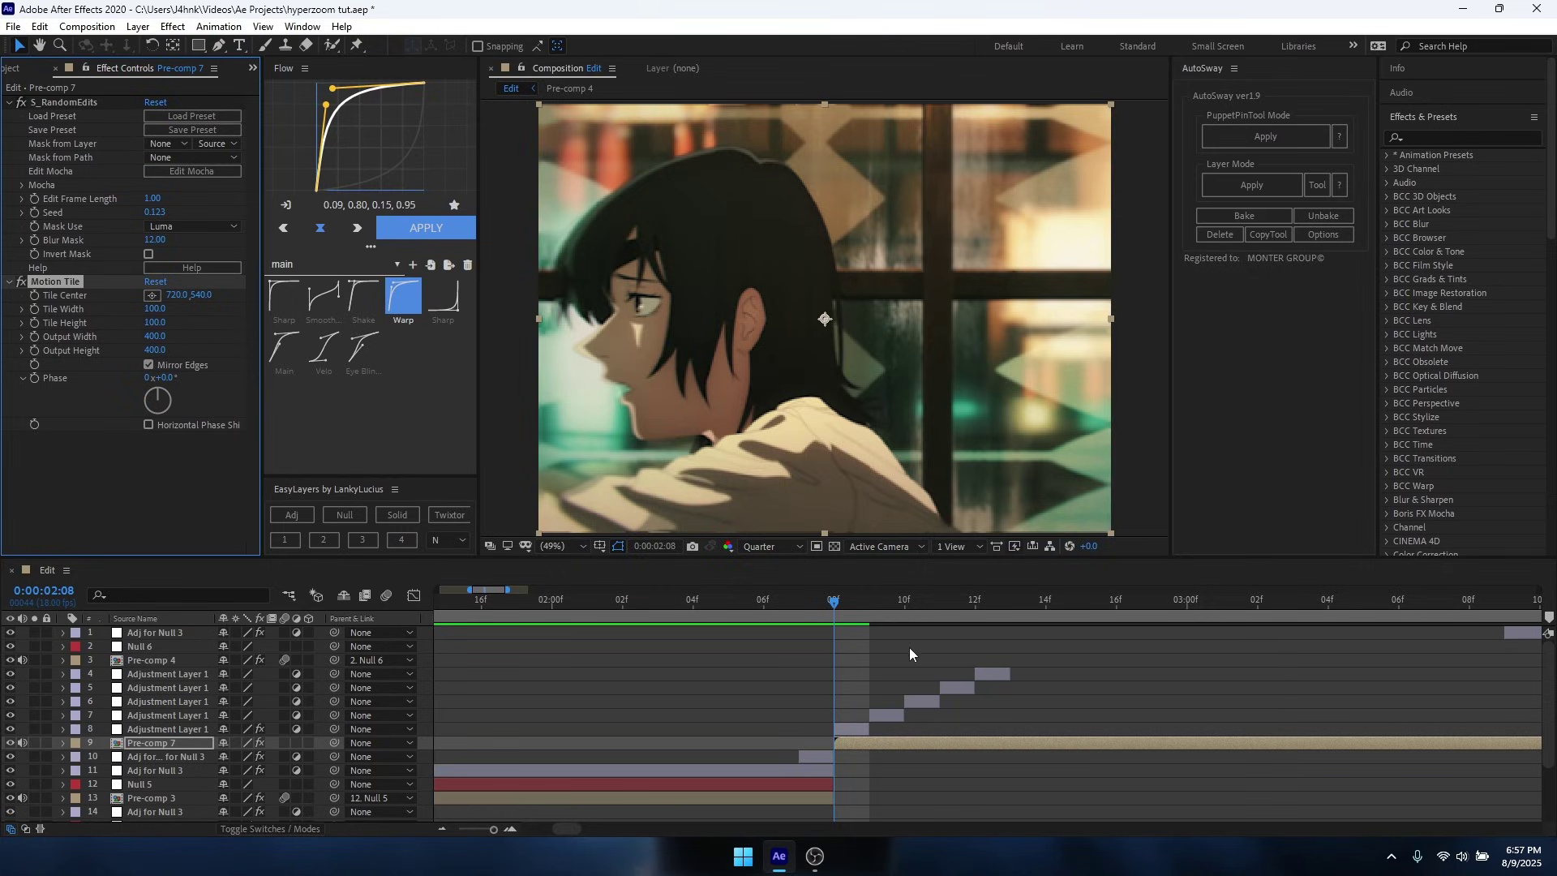
Lower adjustment layer 8's Center Squeeze to 0.884.
{"action": "left_click", "coordinate": [852, 729]}
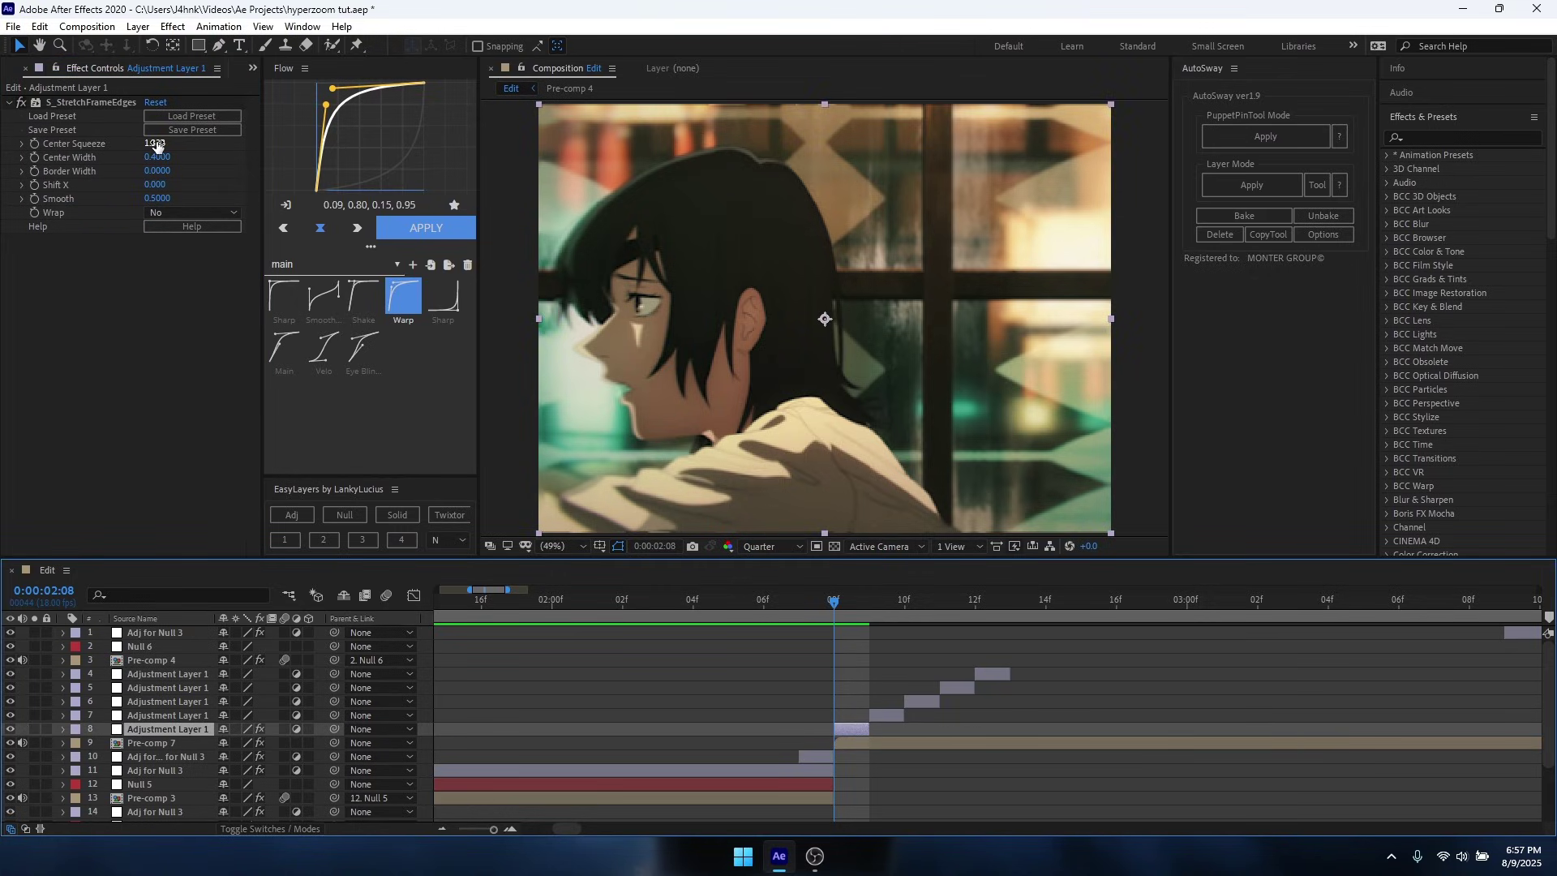
{"action": "left_click_drag", "start_coordinate": [154, 143], "coordinate": [2, 162]}
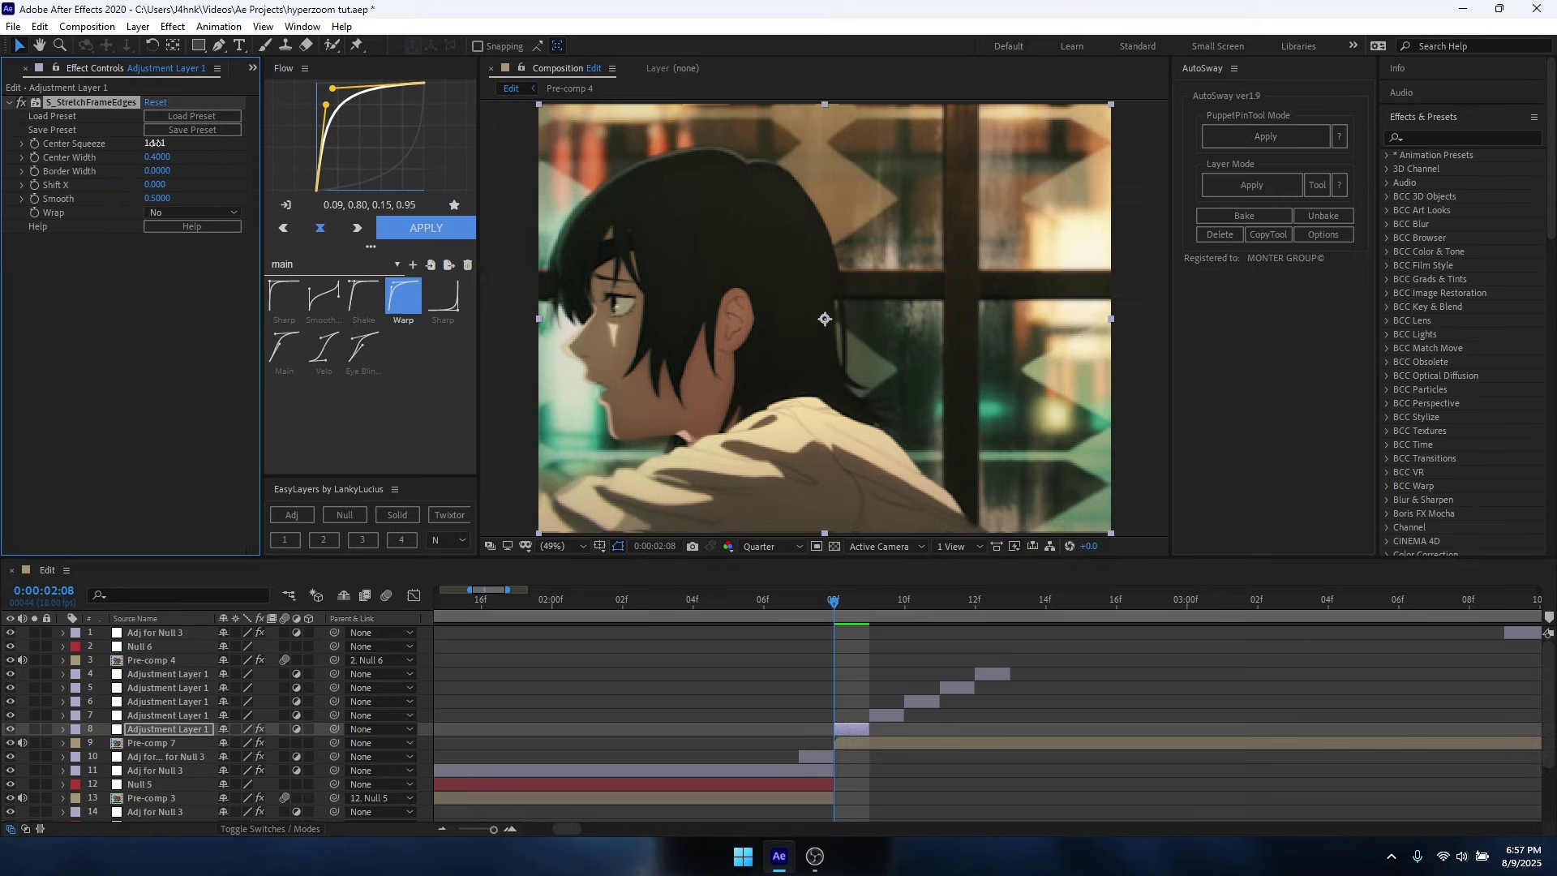
{"action": "left_click_drag", "start_coordinate": [155, 143], "coordinate": [3, 173]}
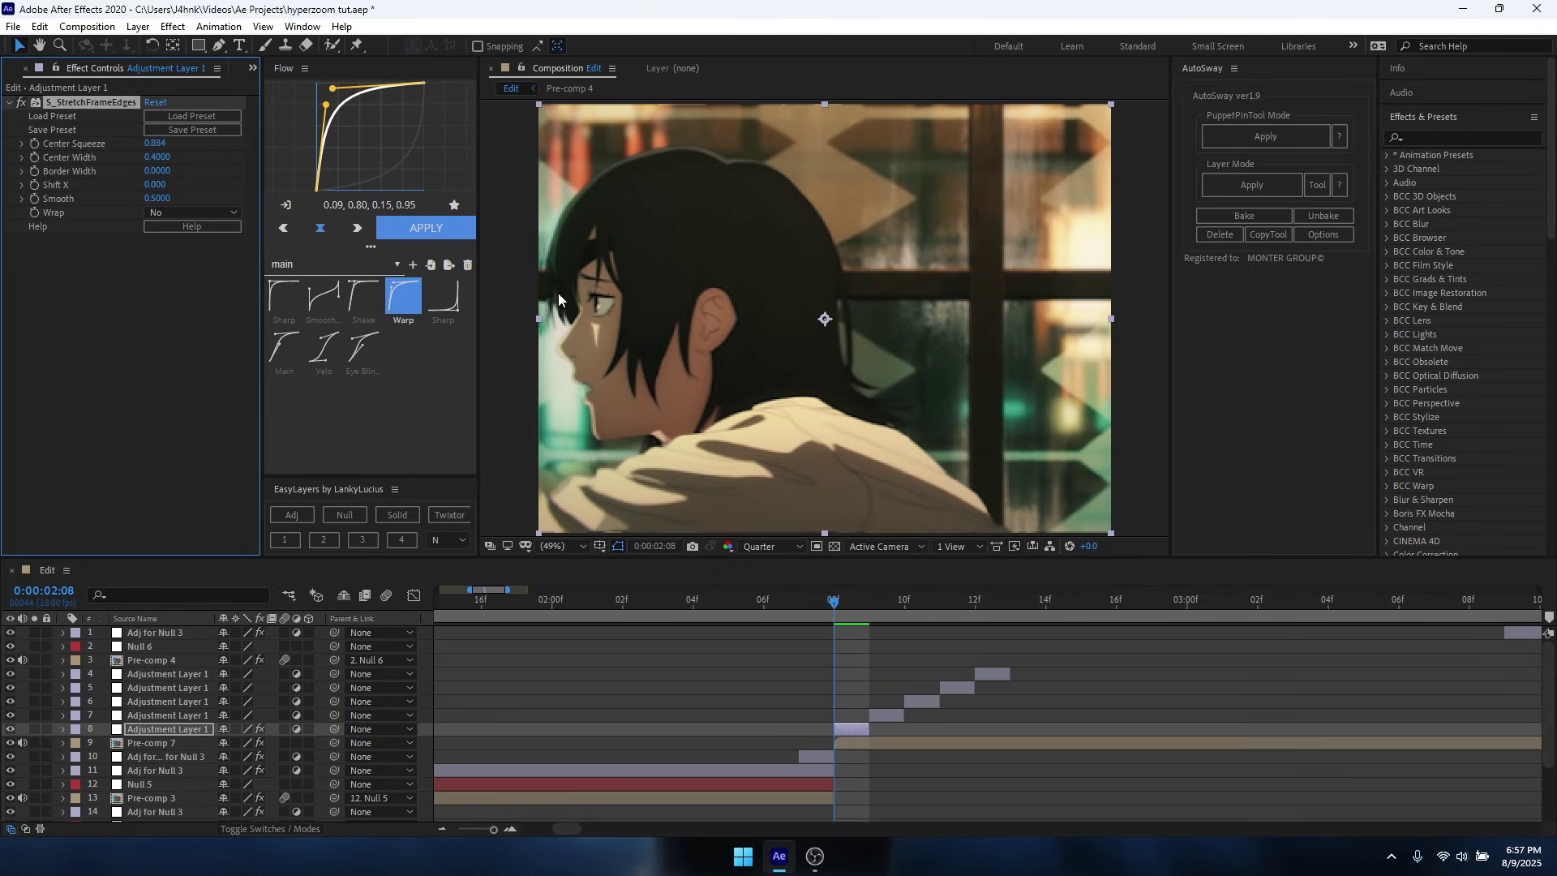
Add Displacement Map above S_StretchFrameEdges with Max Vertical 0 and Max Horizontal about 19.1.
{"action": "key", "text": "ctrl+space"}
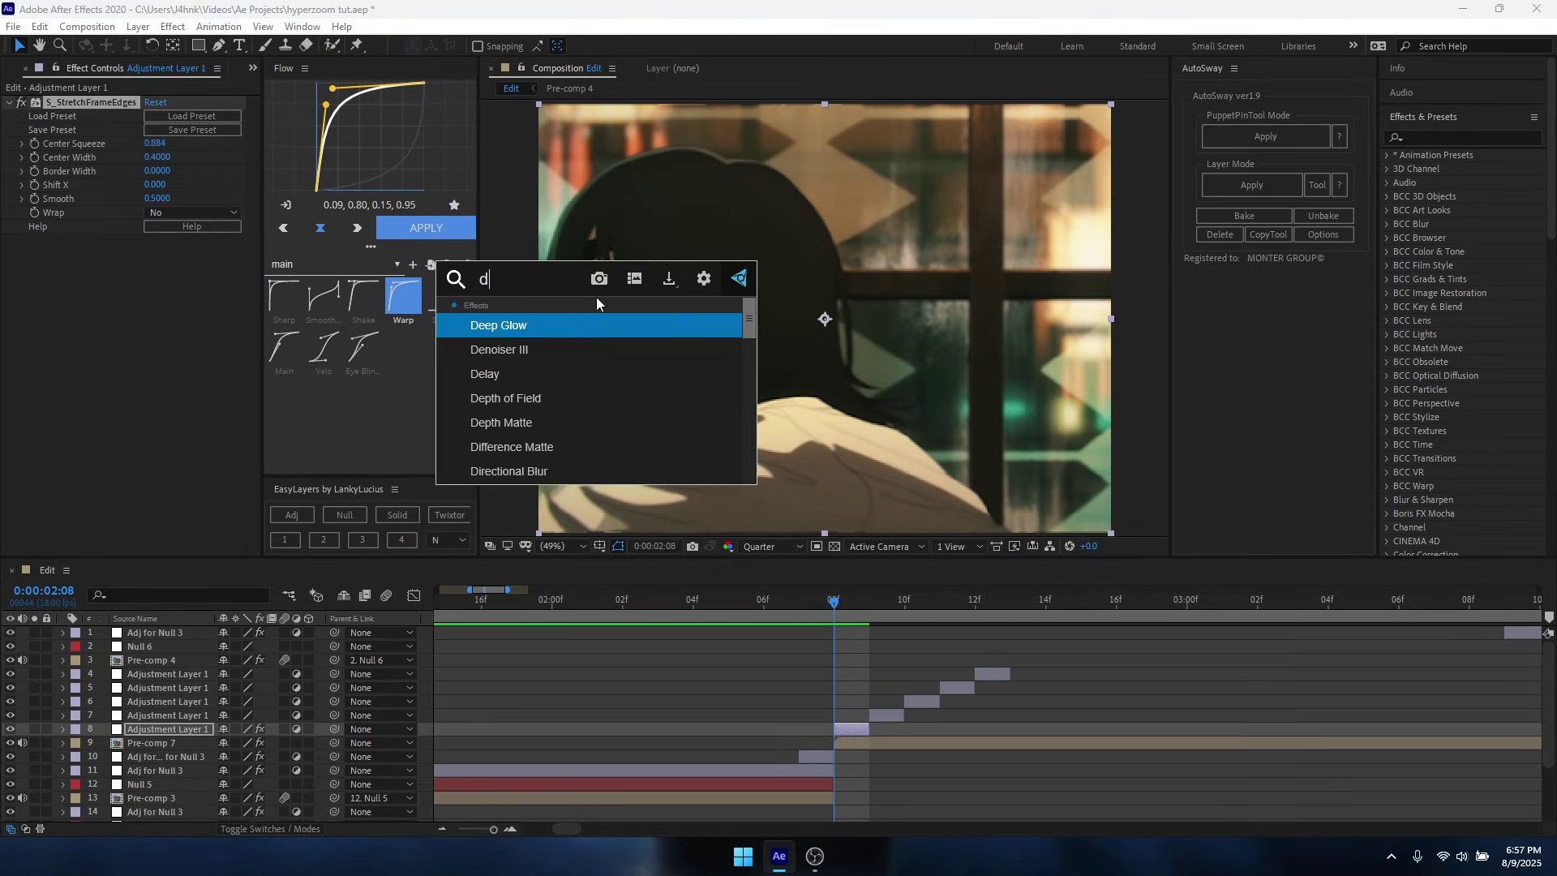
{"action": "type", "text": "dis"}
{"action": "key", "text": "Return"}
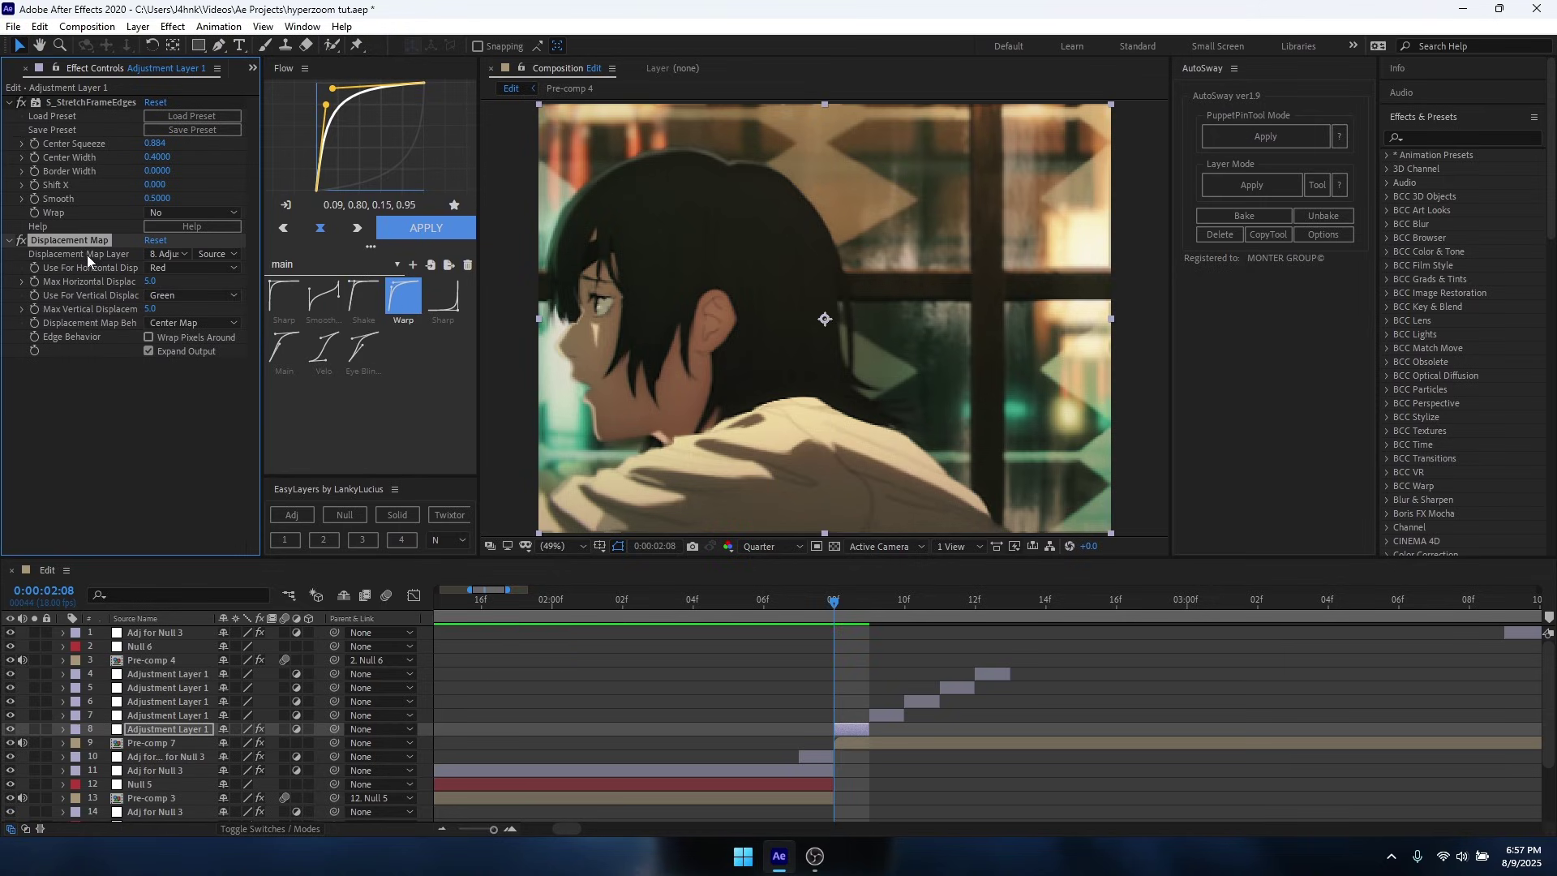
{"action": "left_click_drag", "start_coordinate": [73, 240], "coordinate": [62, 97]}
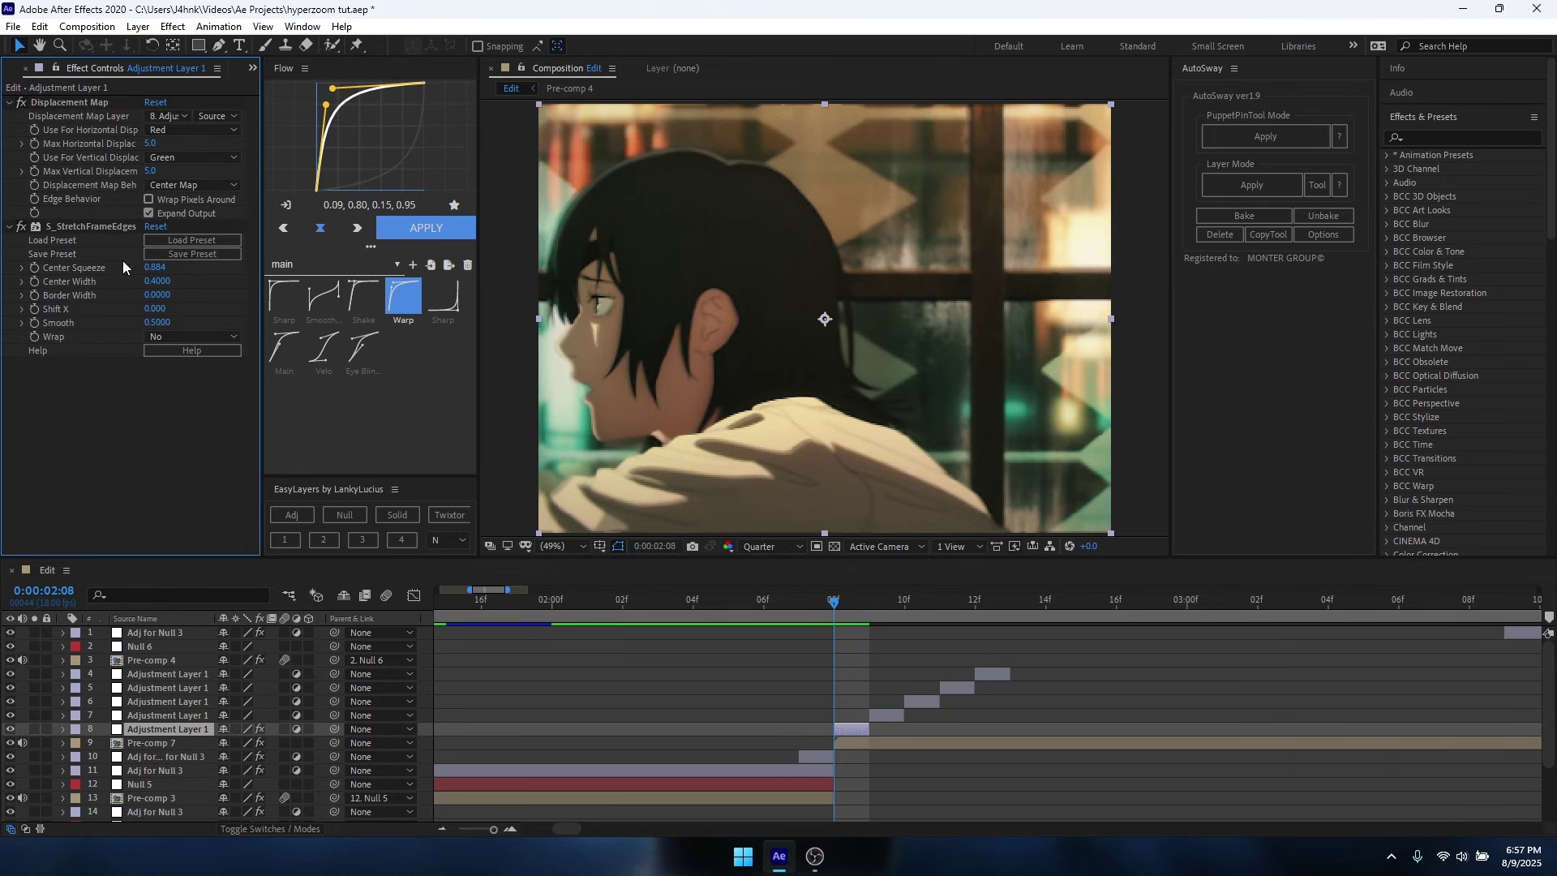
{"action": "left_click", "coordinate": [151, 171]}
{"action": "type", "text": "0"}
{"action": "key", "text": "Return"}
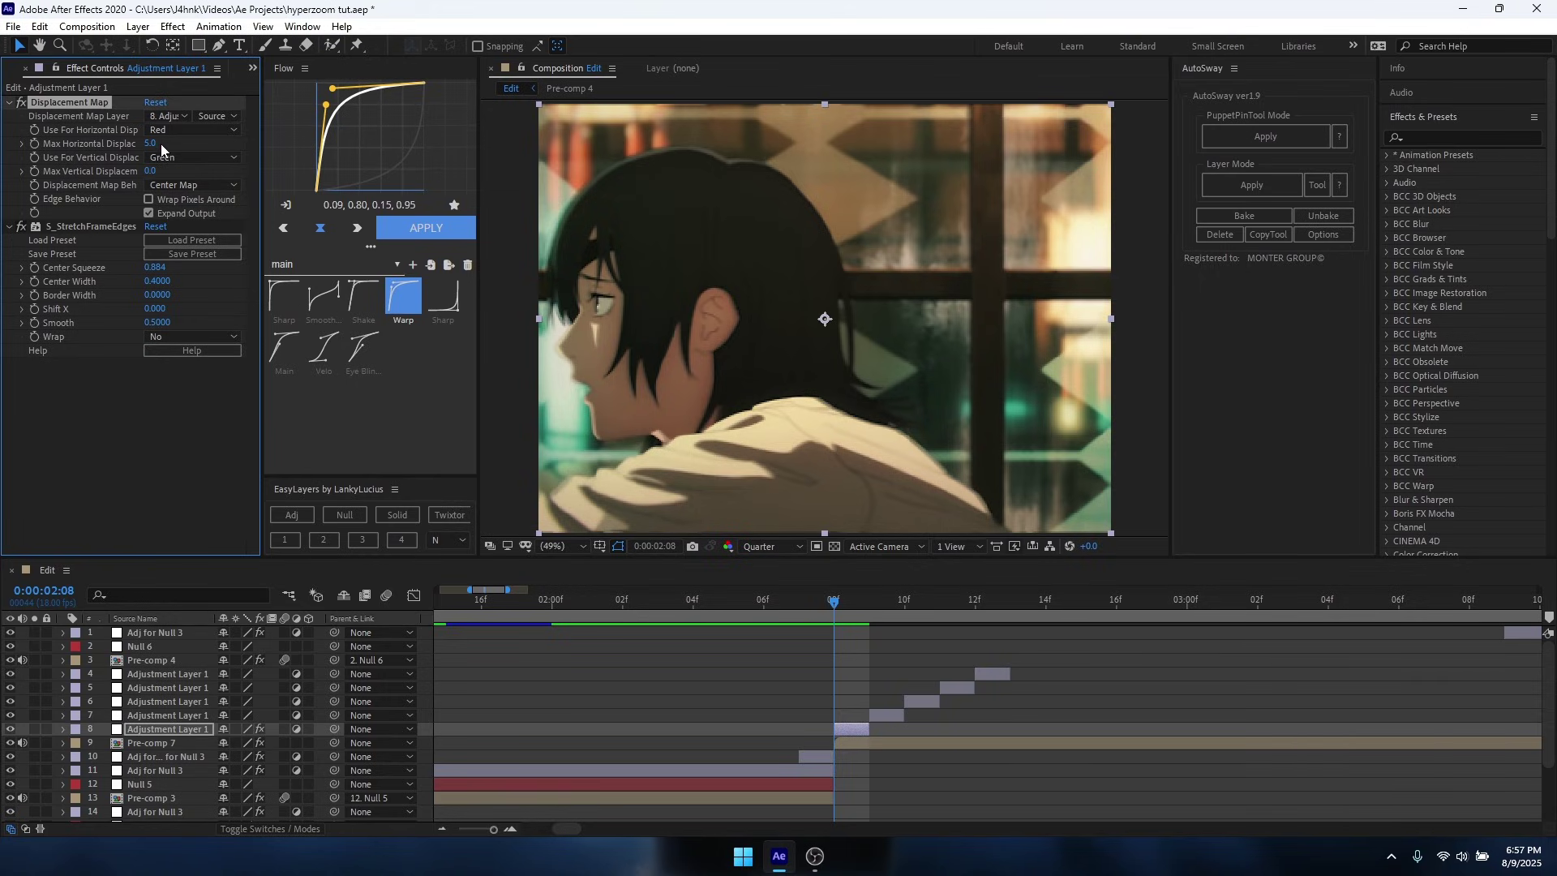
{"action": "left_click_drag", "start_coordinate": [150, 144], "coordinate": [262, 170]}
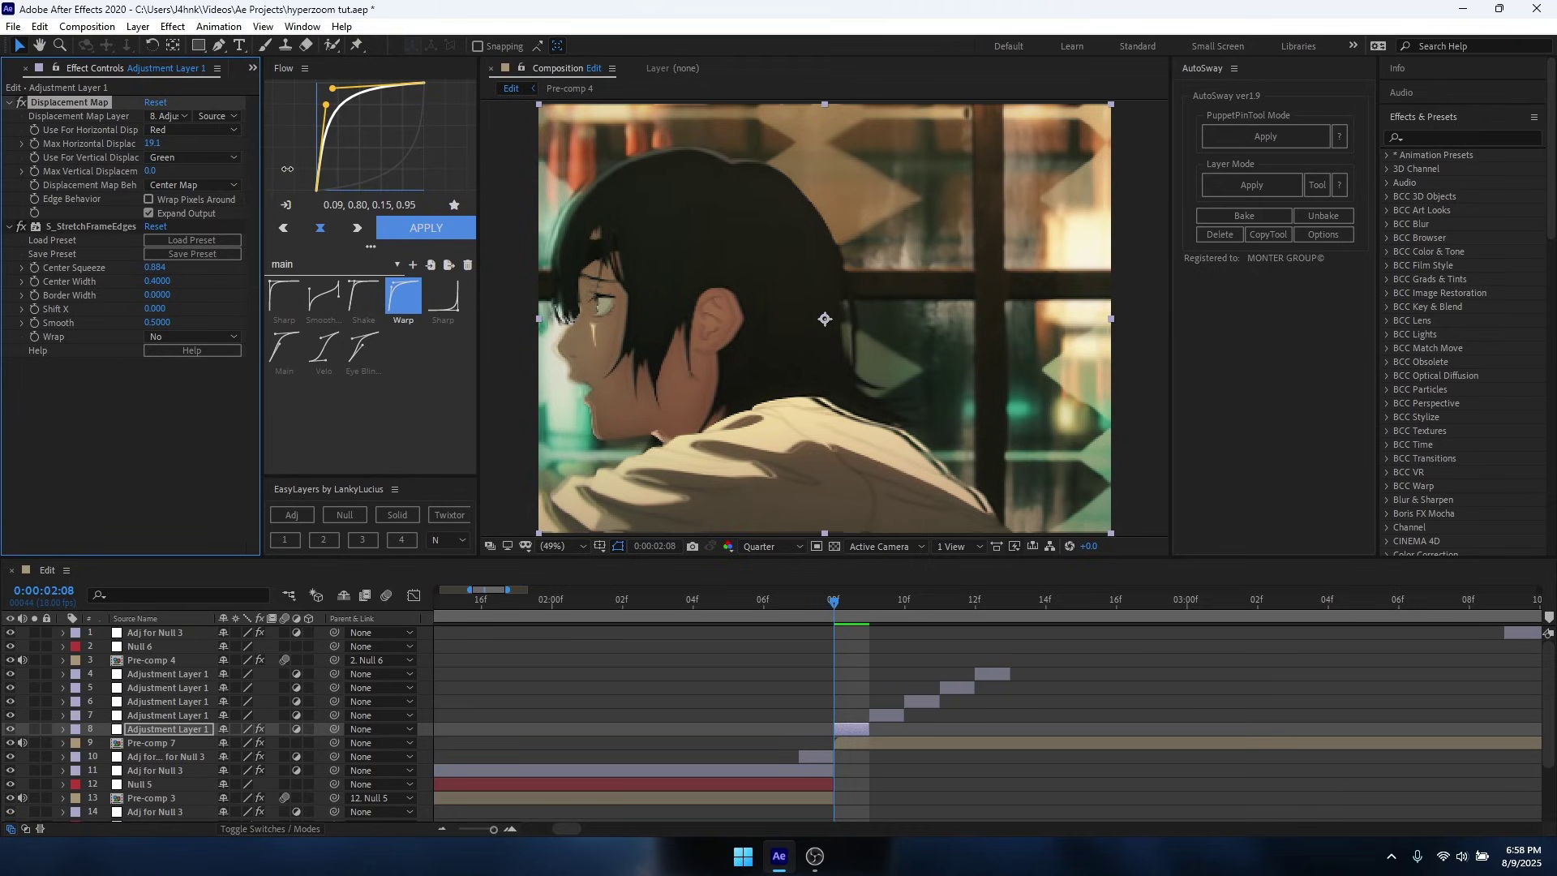
At frame 09, apply Offset to layer 7, shifting its center X to 432.1.
{"action": "left_click", "coordinate": [780, 656]}
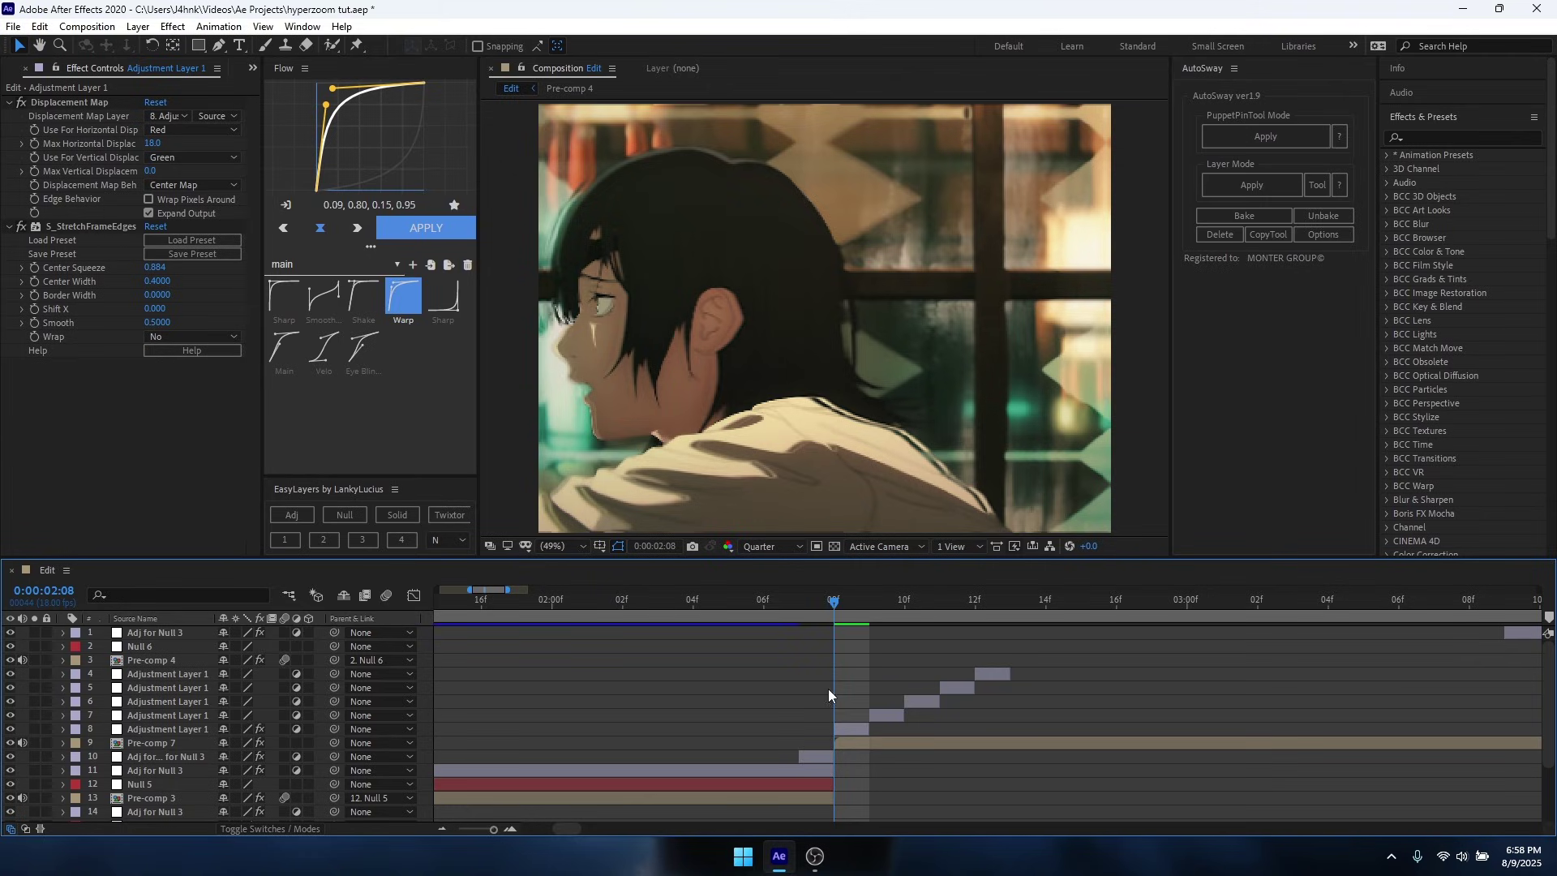
{"action": "scroll", "coordinate": [829, 695], "scroll_direction": "up", "scroll_amount": 1}
{"action": "left_click", "coordinate": [722, 605]}
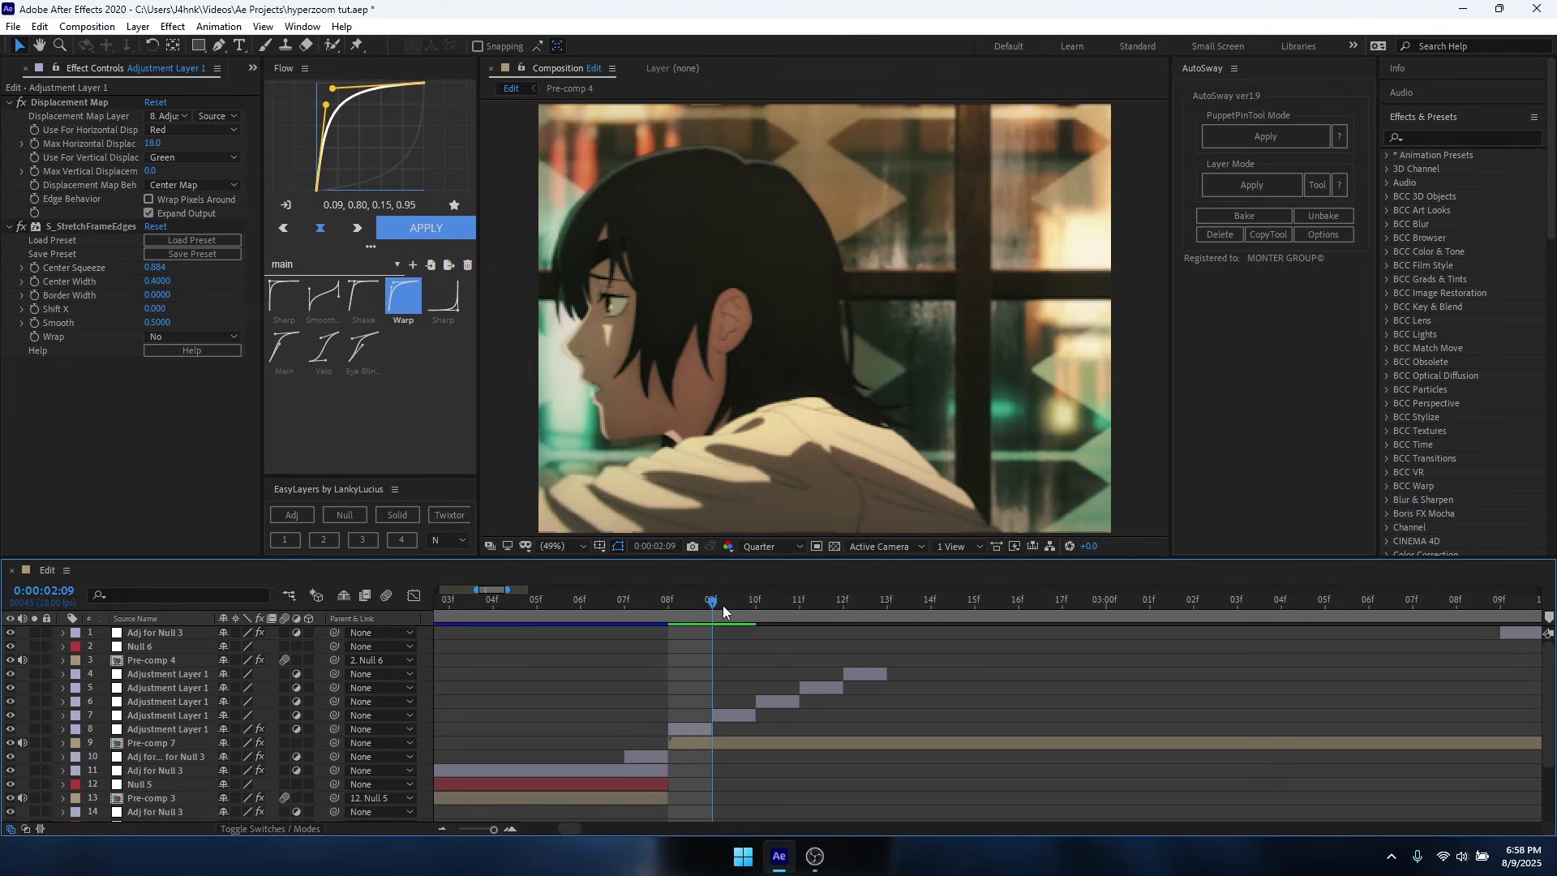
{"action": "left_click", "coordinate": [745, 715]}
{"action": "key", "text": "ctrl+space"}
{"action": "type", "text": "off"}
{"action": "key", "text": "Return"}
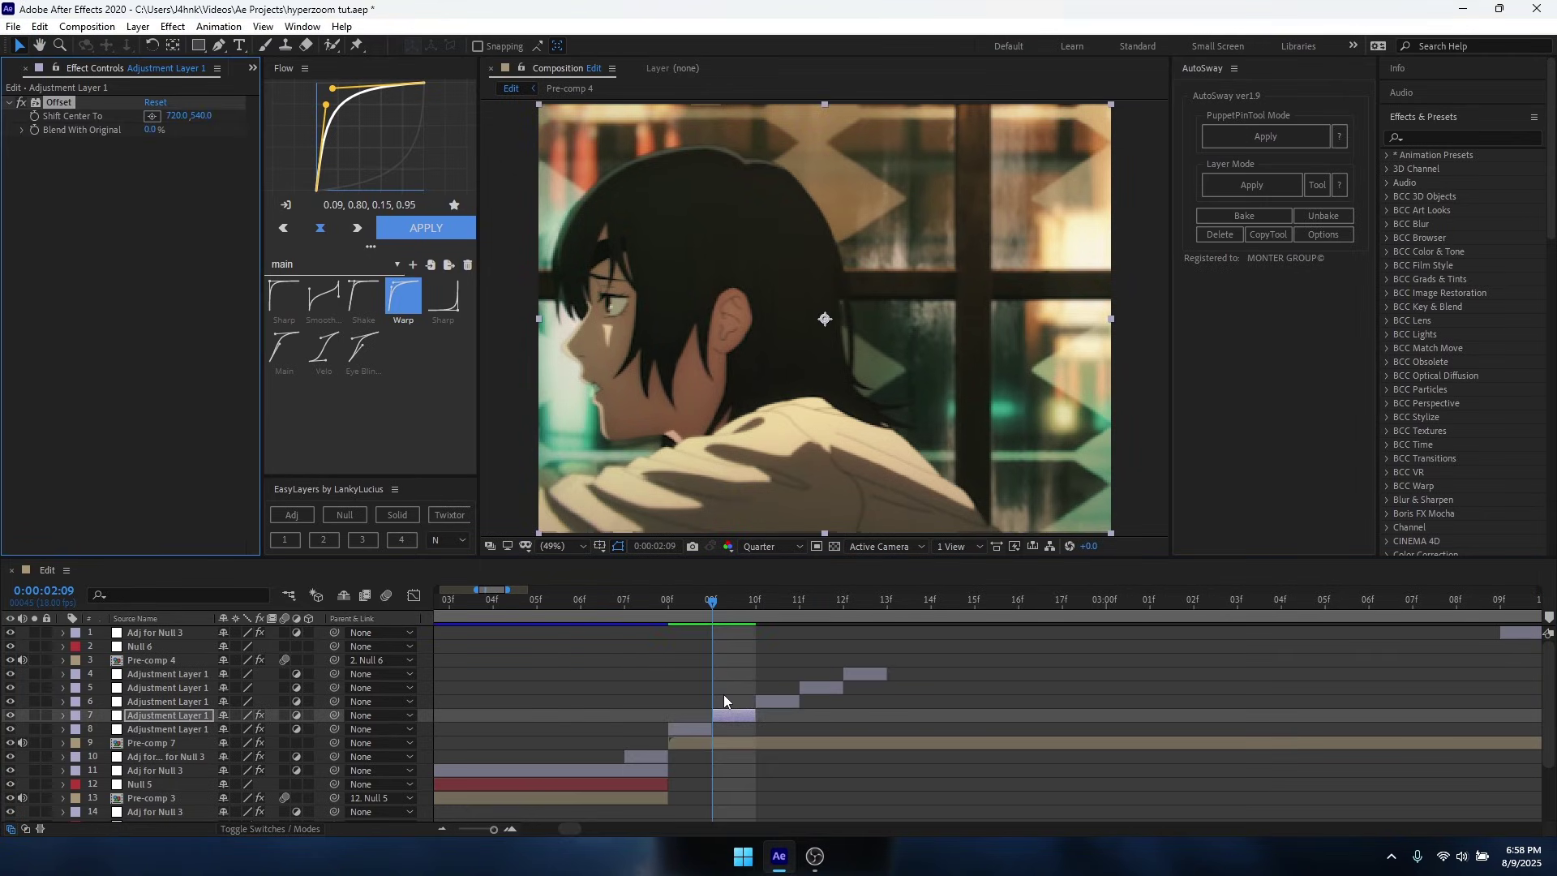
{"action": "mouse_move", "coordinate": [180, 120]}
{"action": "left_mouse_down"}
{"action": "mouse_move", "coordinate": [157, 121]}
{"action": "mouse_move", "coordinate": [170, 132]}
{"action": "left_mouse_up"}
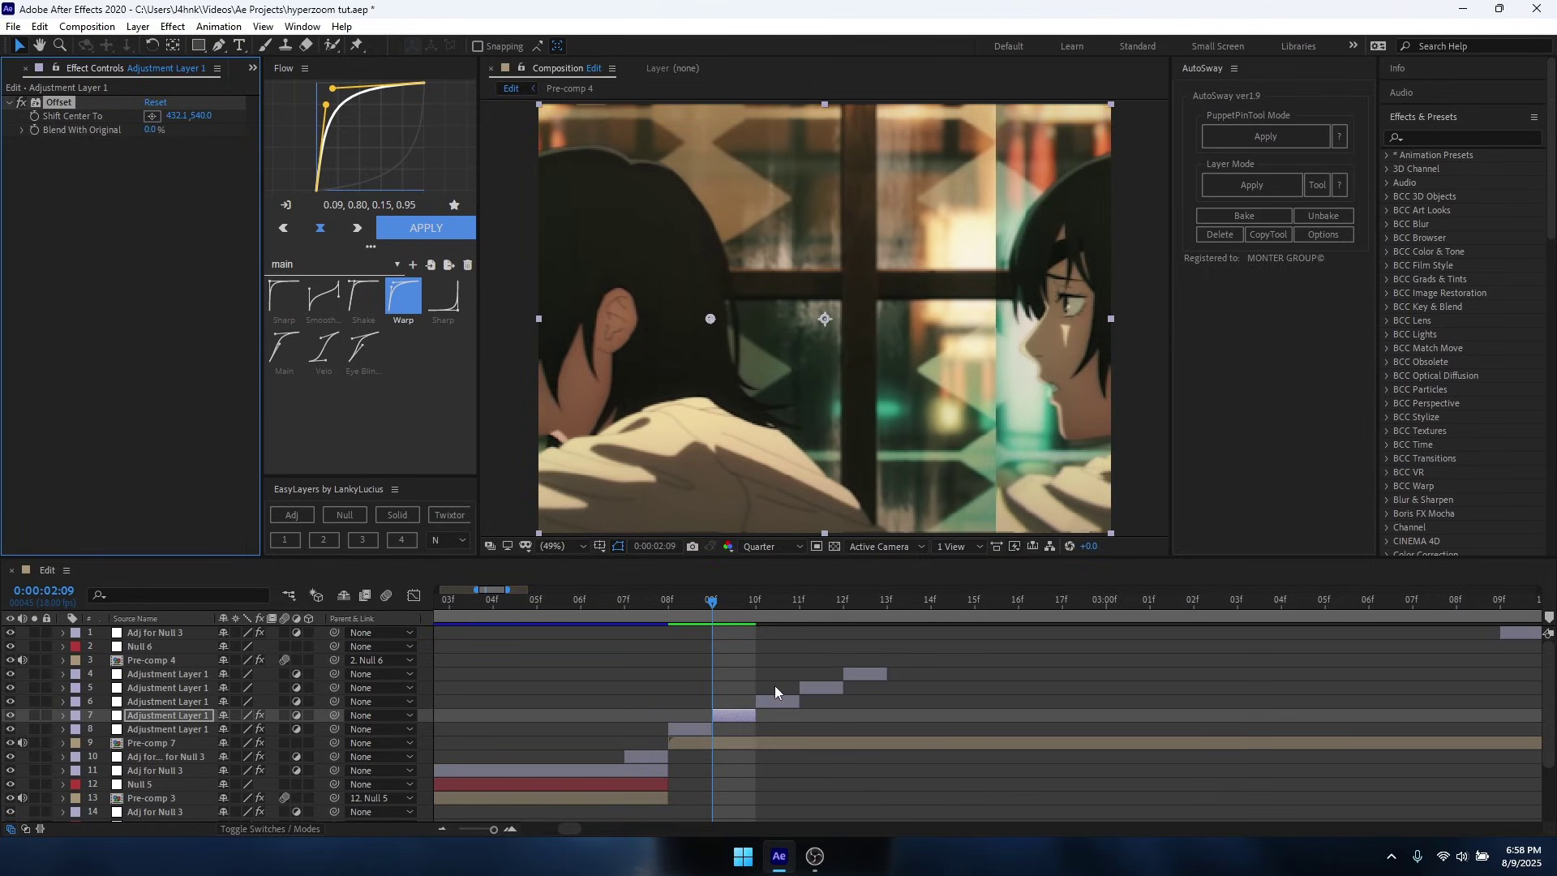
At frame 10, paste Offset onto layer 6 and shift its center X to 182.1.
{"action": "key", "text": "ctrl+Up"}
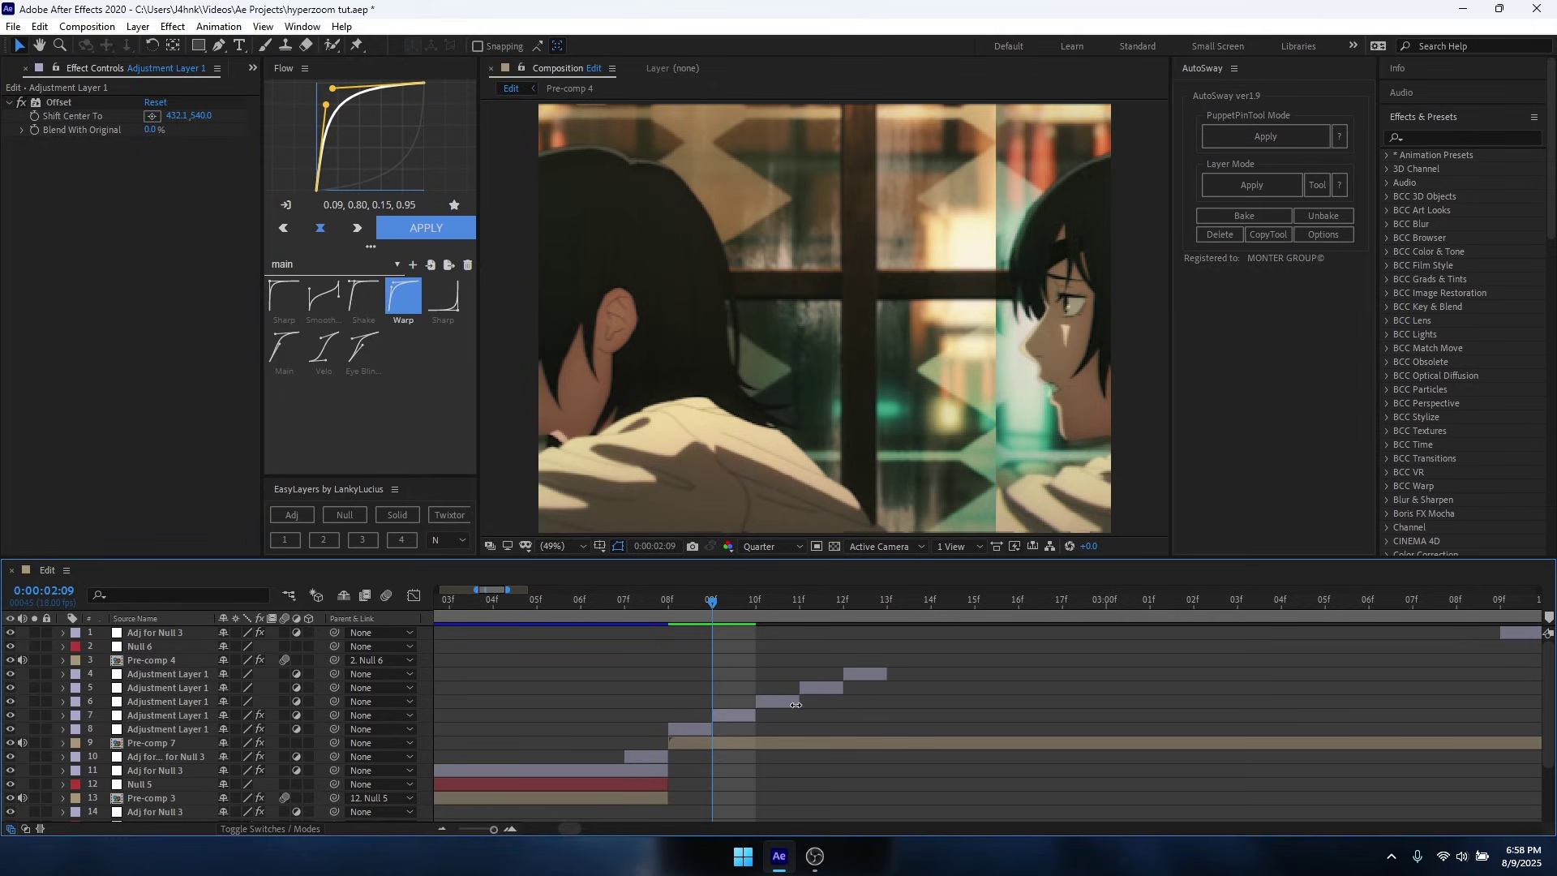
{"action": "left_click", "coordinate": [756, 614]}
{"action": "key", "text": "ctrl+v"}
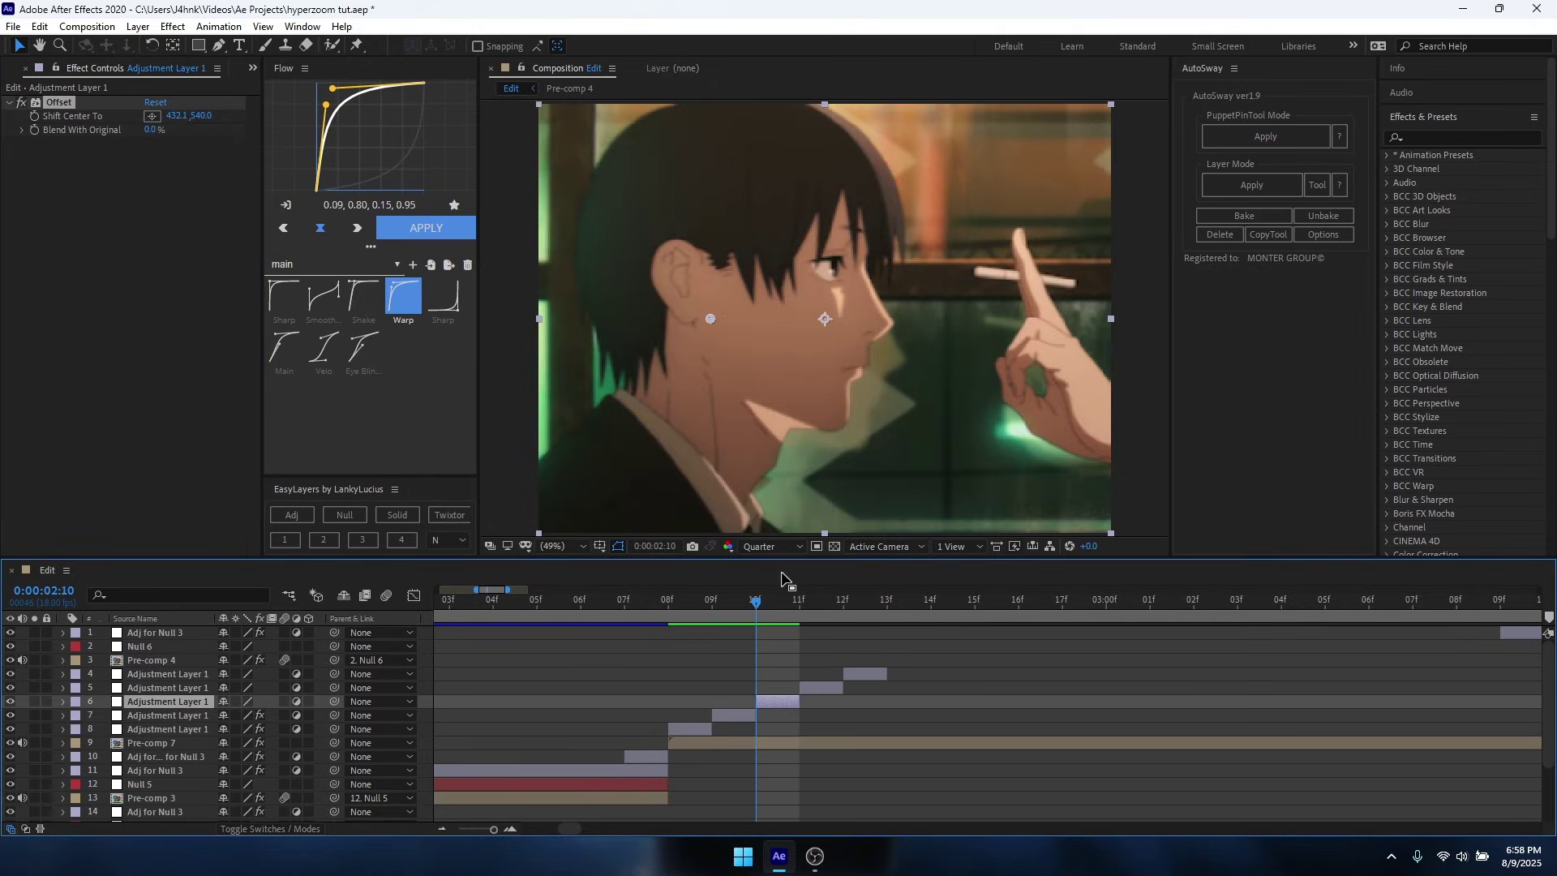
{"action": "left_click_drag", "start_coordinate": [171, 116], "coordinate": [205, 172]}
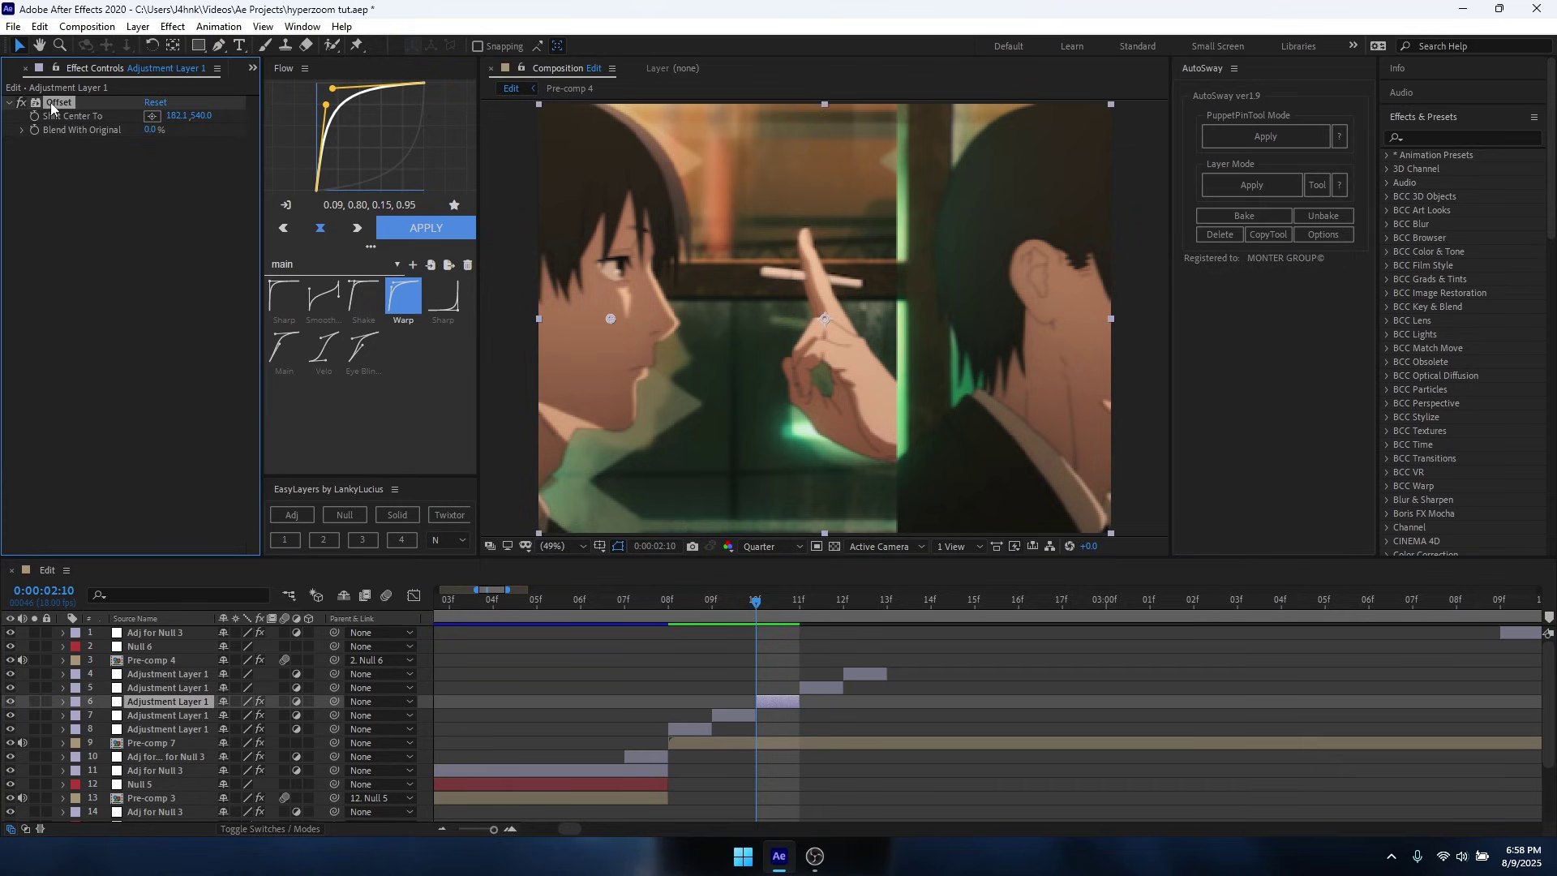
At frame 11, shift layer 5's Offset center X to -17.9 and preview the slide.
{"action": "left_click", "coordinate": [818, 689]}
{"action": "left_click", "coordinate": [800, 604]}
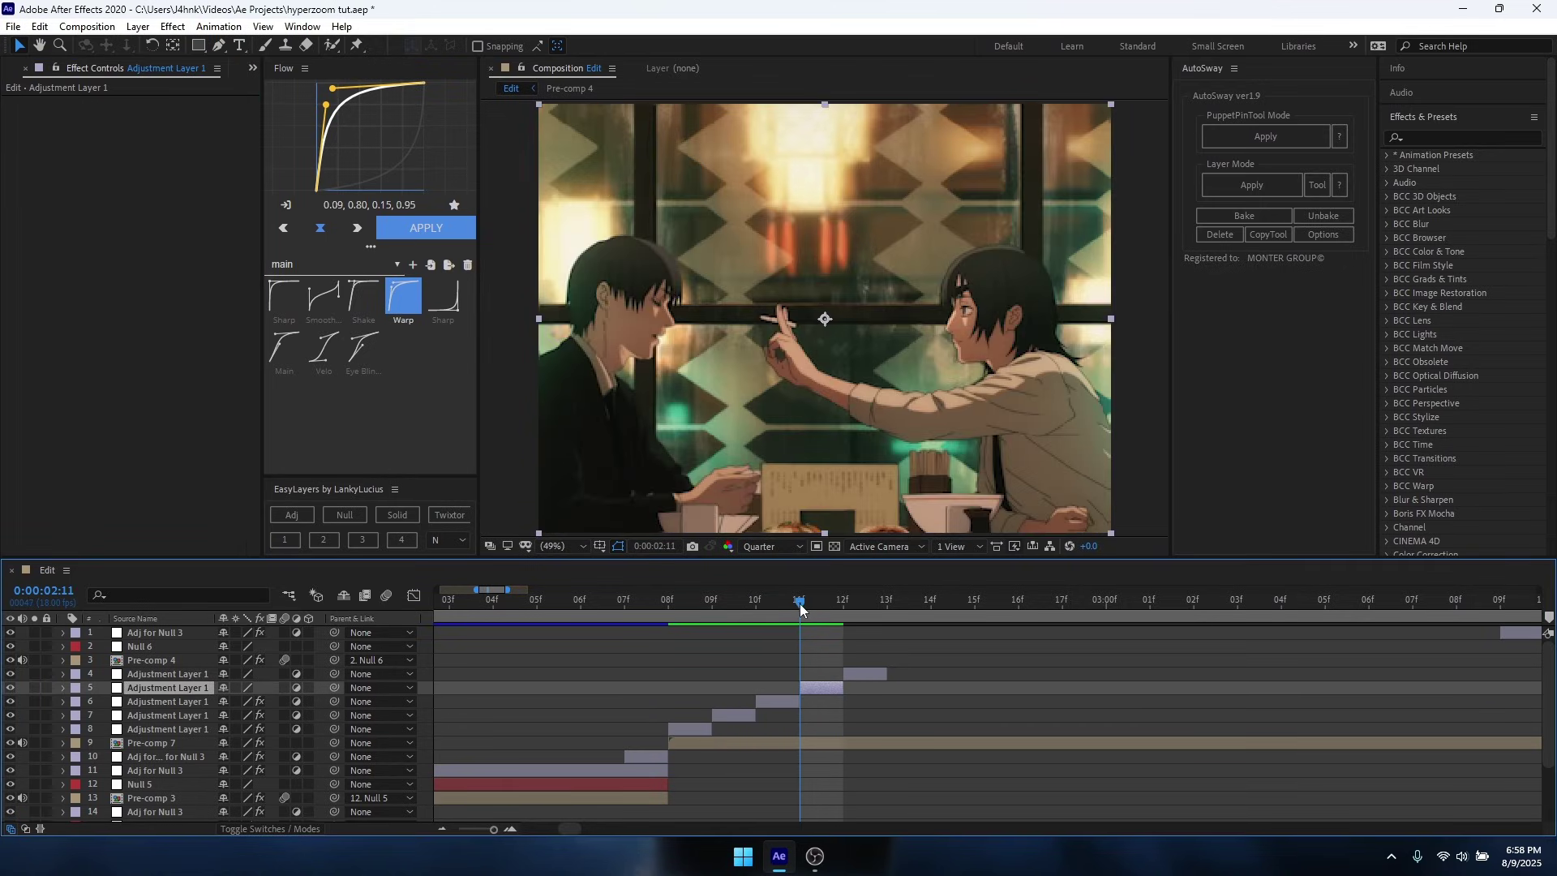
{"action": "left_click_drag", "start_coordinate": [182, 116], "coordinate": [177, 131]}
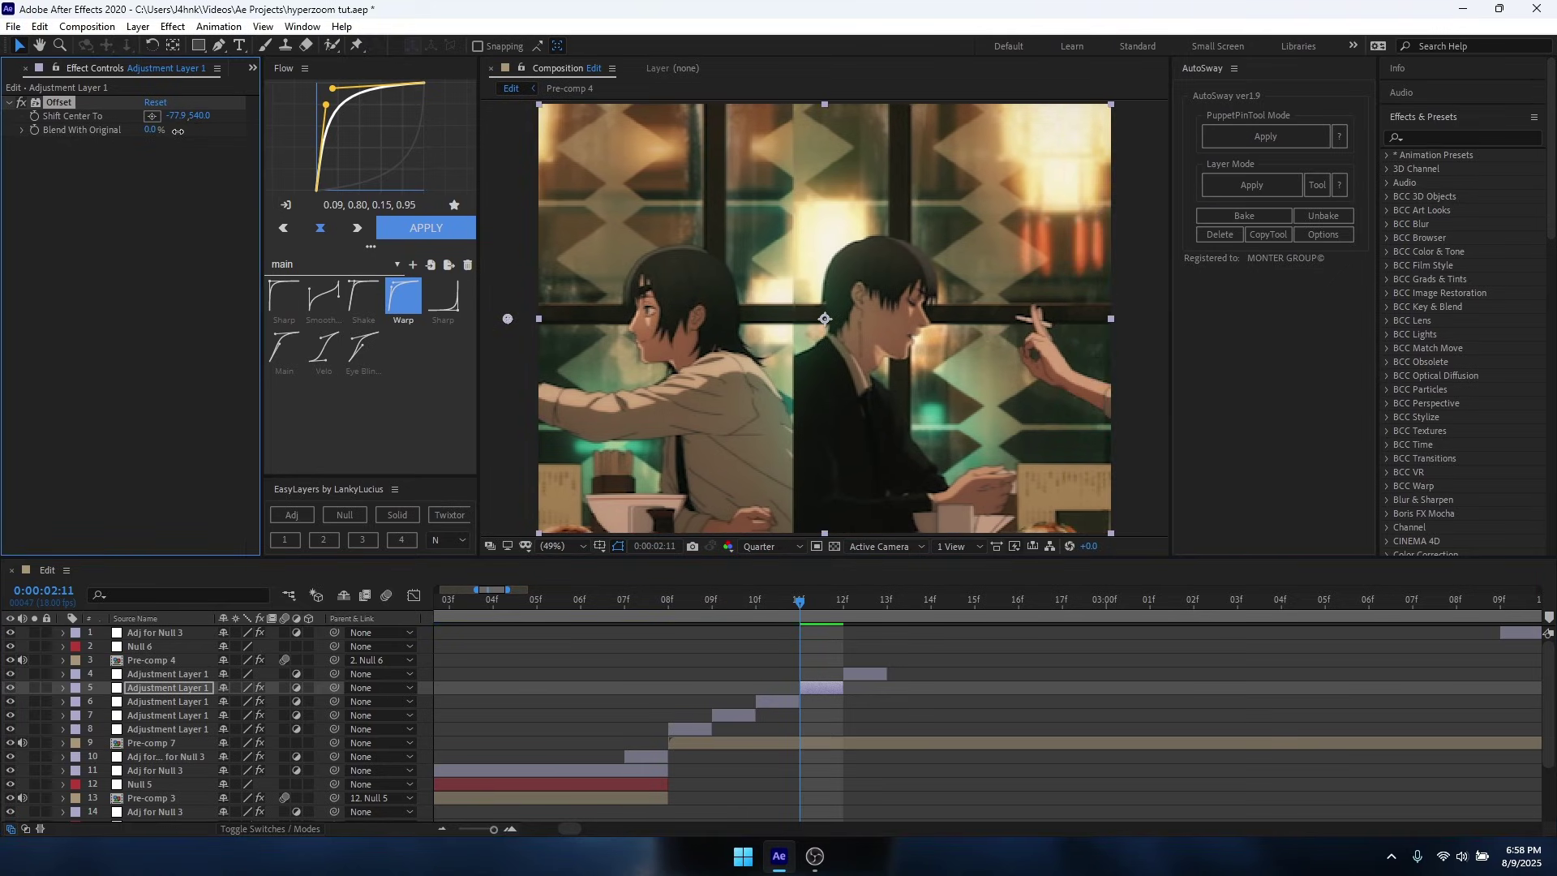
{"action": "left_click_drag", "start_coordinate": [778, 608], "coordinate": [811, 605]}
{"action": "left_click_drag", "start_coordinate": [173, 116], "coordinate": [180, 120]}
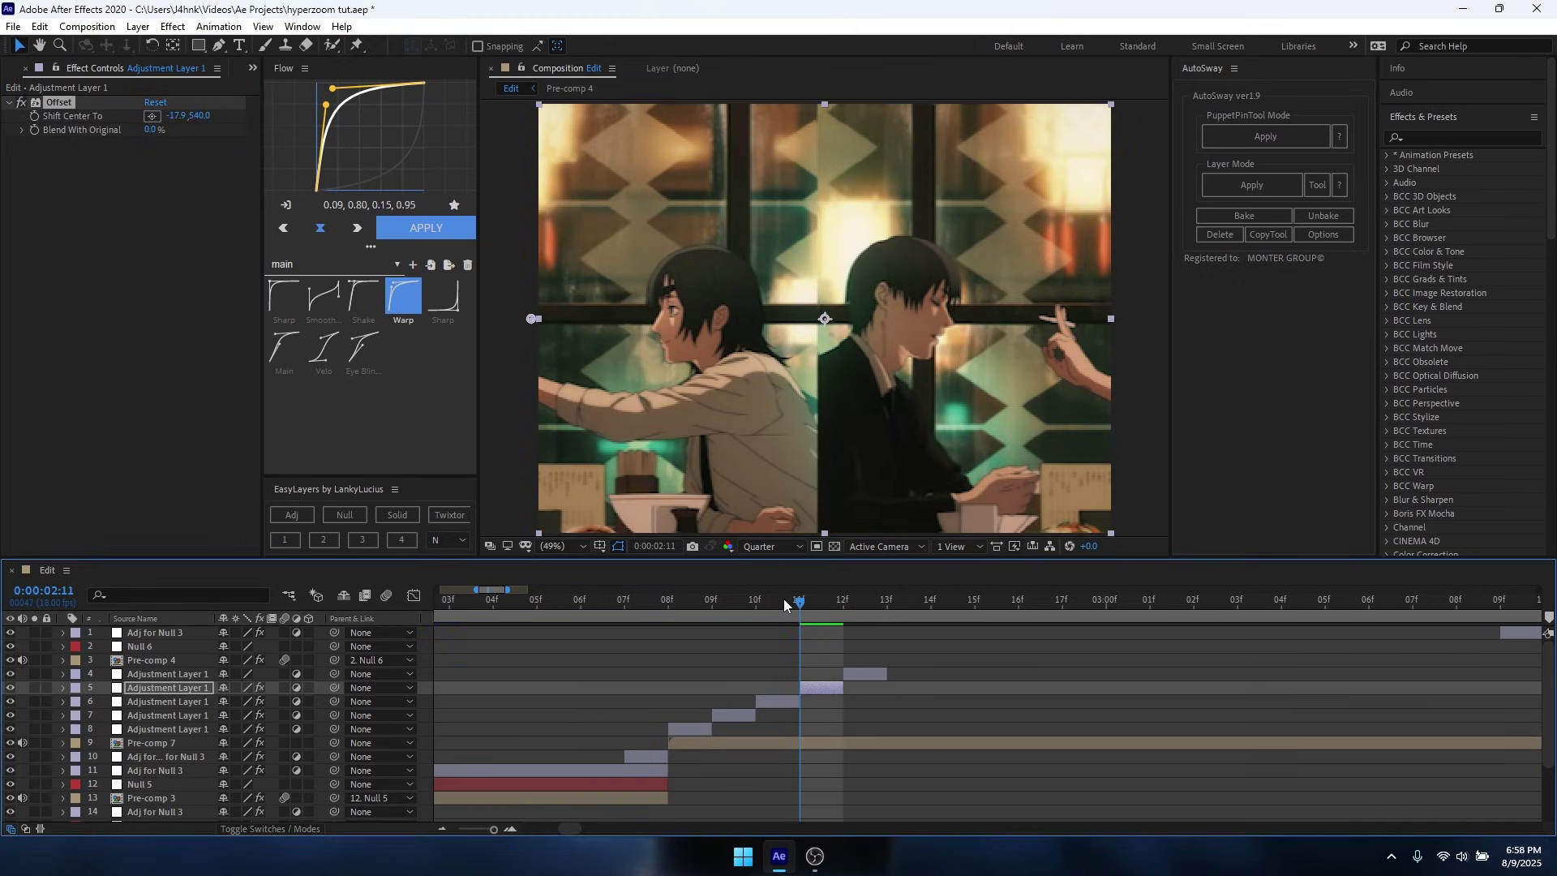
{"action": "left_click_drag", "start_coordinate": [787, 602], "coordinate": [844, 602]}
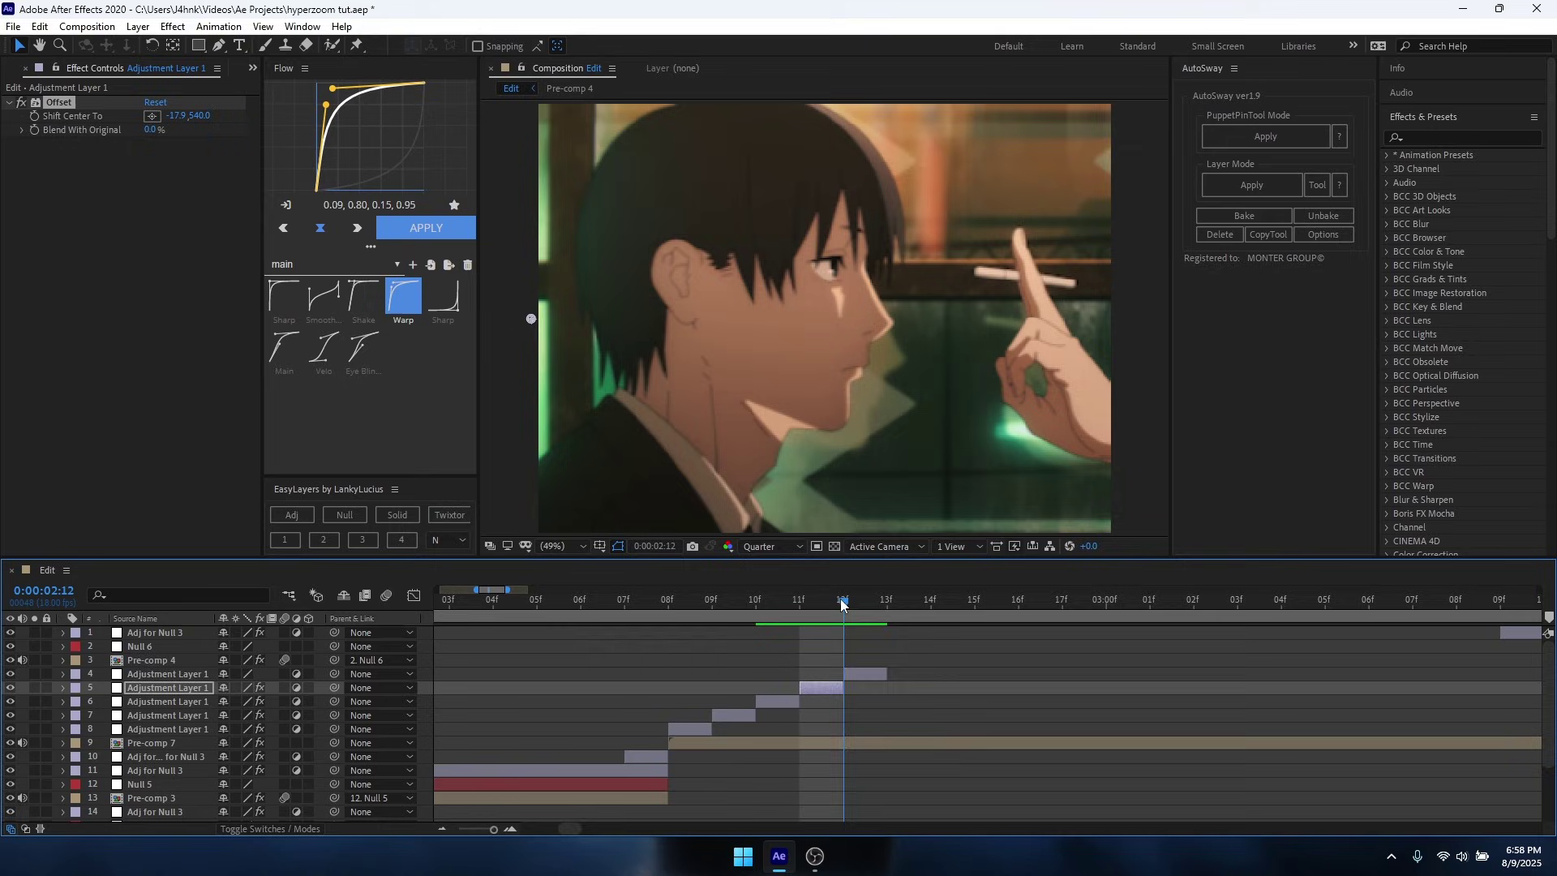
At frame 12, copy Offset onto layer 4 and shift its center X to -447.9.
{"action": "left_click", "coordinate": [868, 673]}
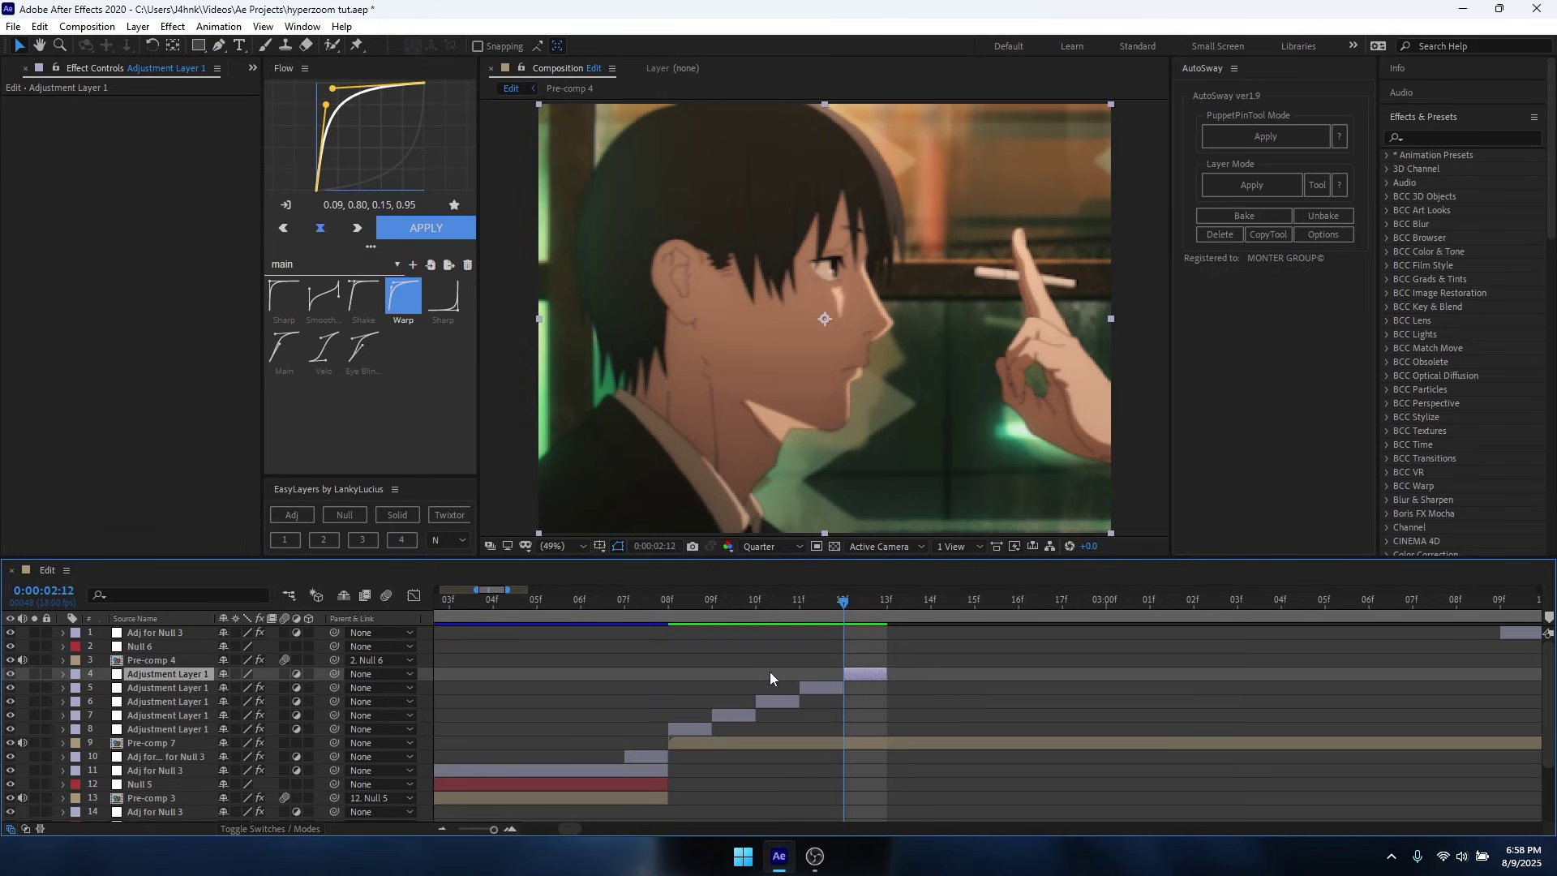
{"action": "left_click", "coordinate": [834, 690]}
{"action": "left_click", "coordinate": [38, 100]}
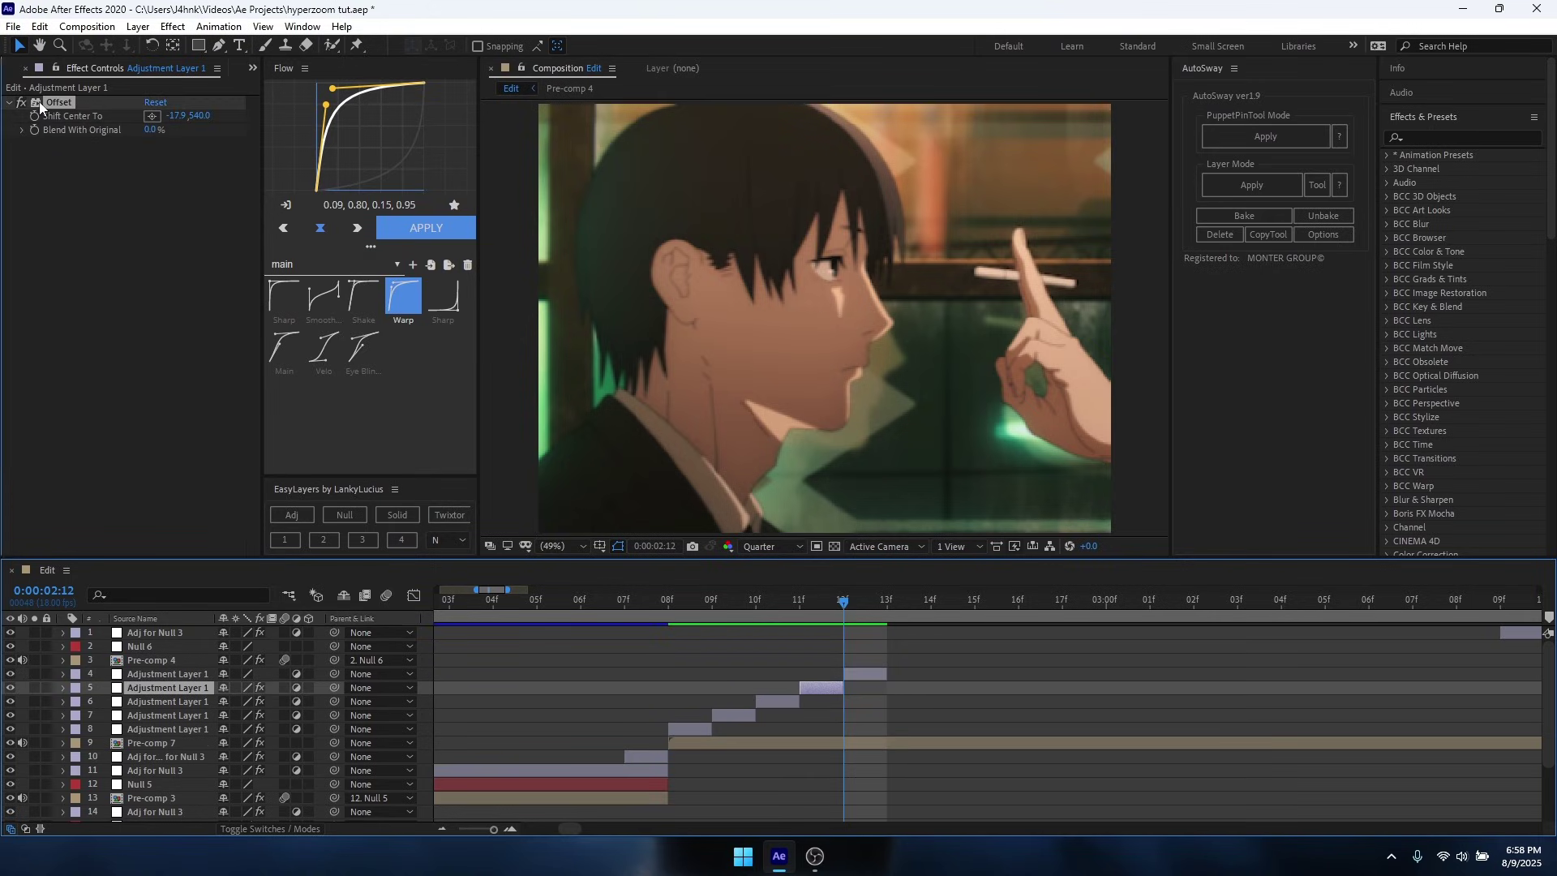
{"action": "left_click", "coordinate": [864, 676]}
{"action": "key", "text": "ctrl+v"}
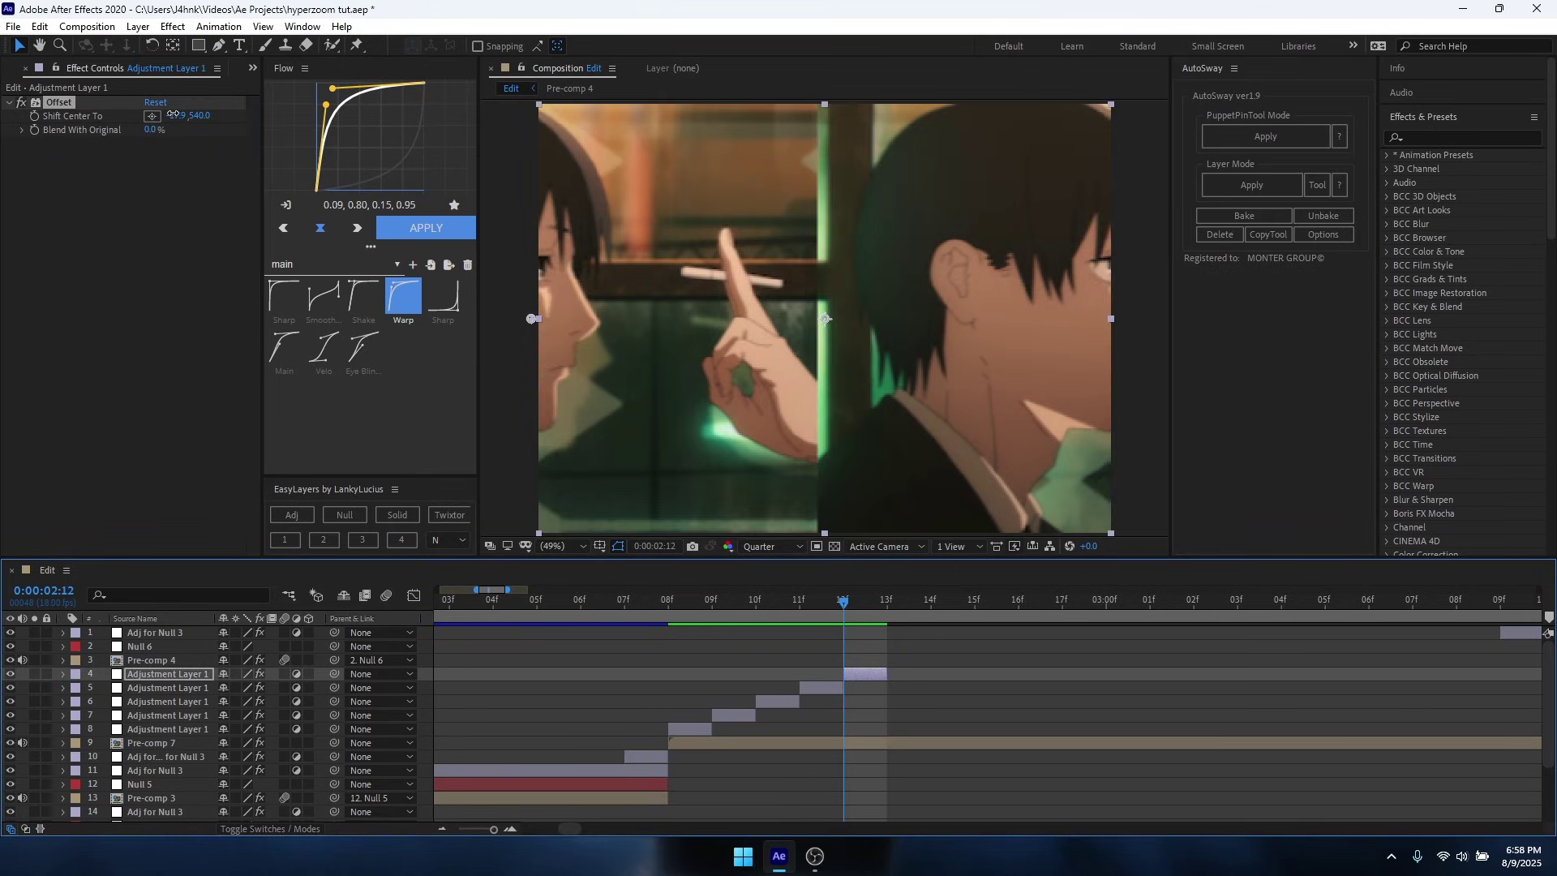
{"action": "left_click_drag", "start_coordinate": [172, 115], "coordinate": [147, 116]}
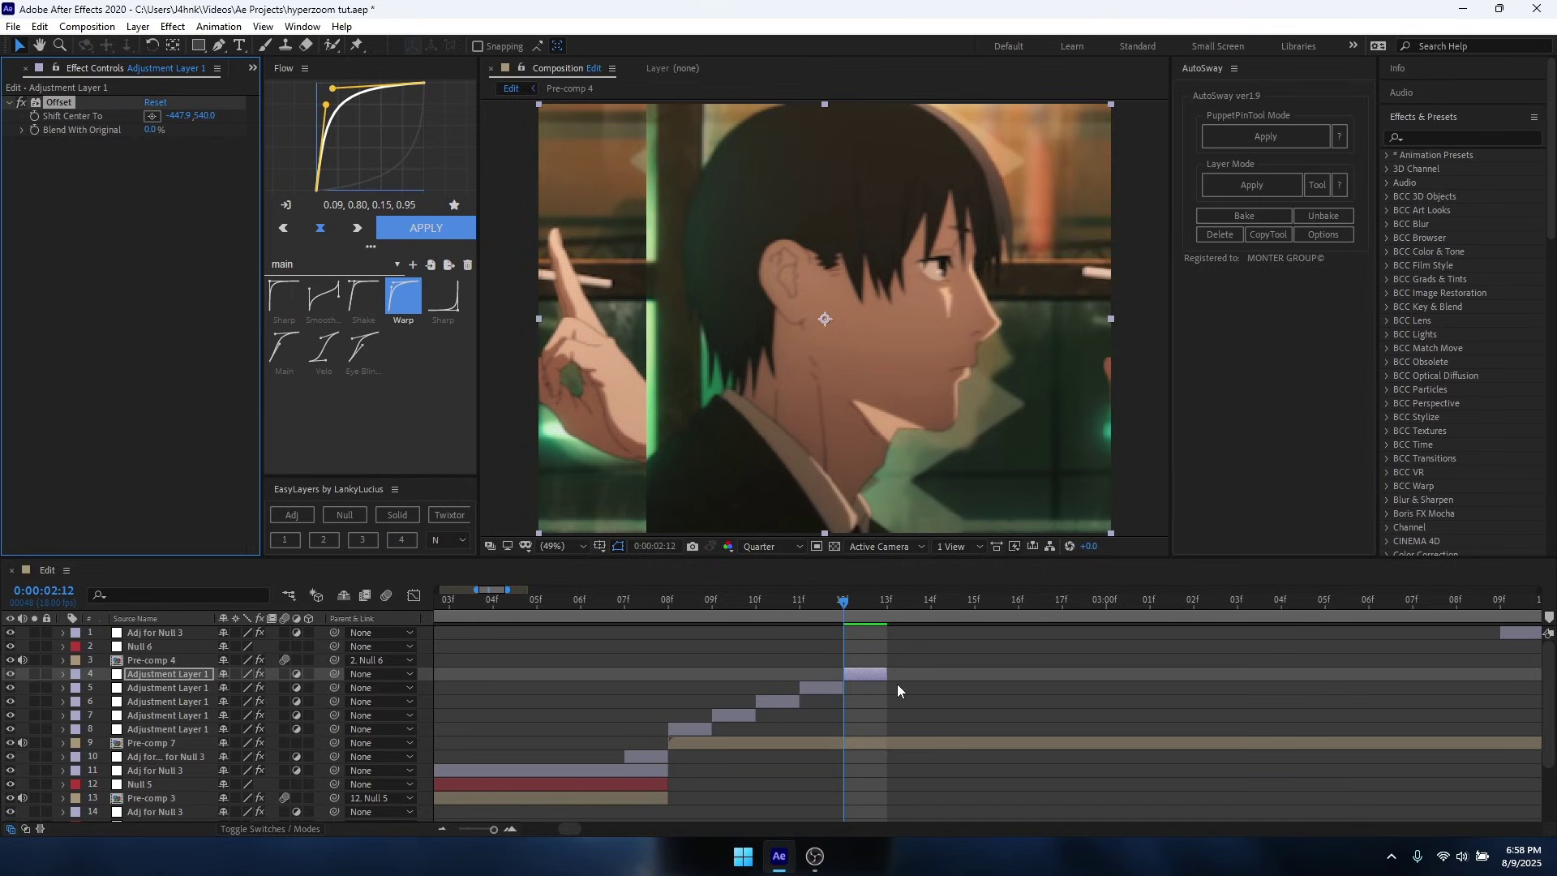
{"action": "left_click", "coordinate": [869, 671]}
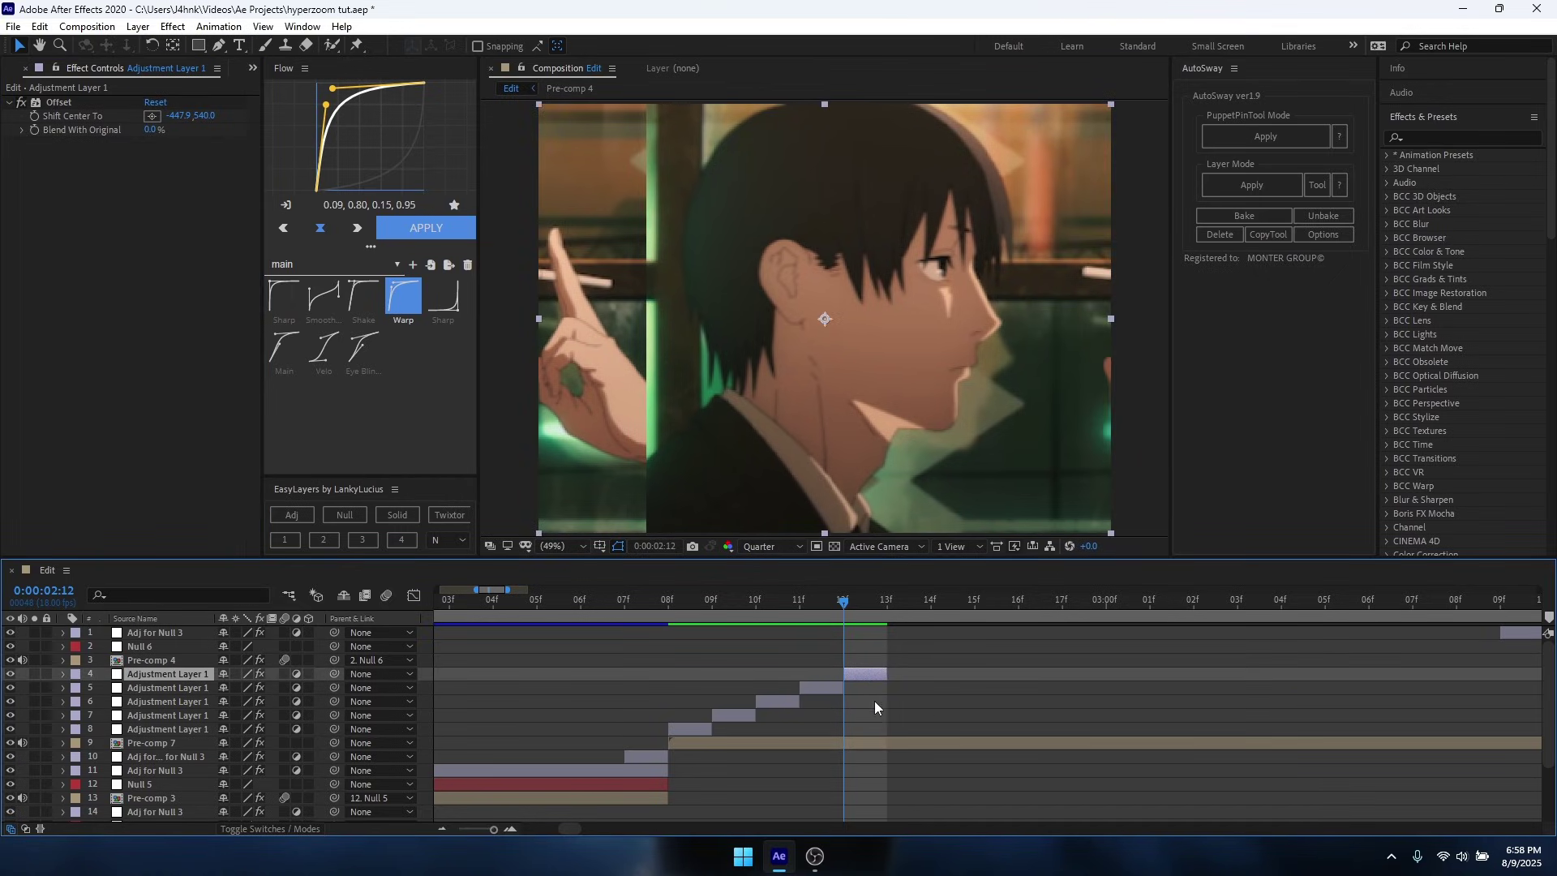
Select the top stepped adjustment layer and copy the four stepped offset adjustment layers.
{"action": "left_click", "coordinate": [742, 714], "text": "shift"}
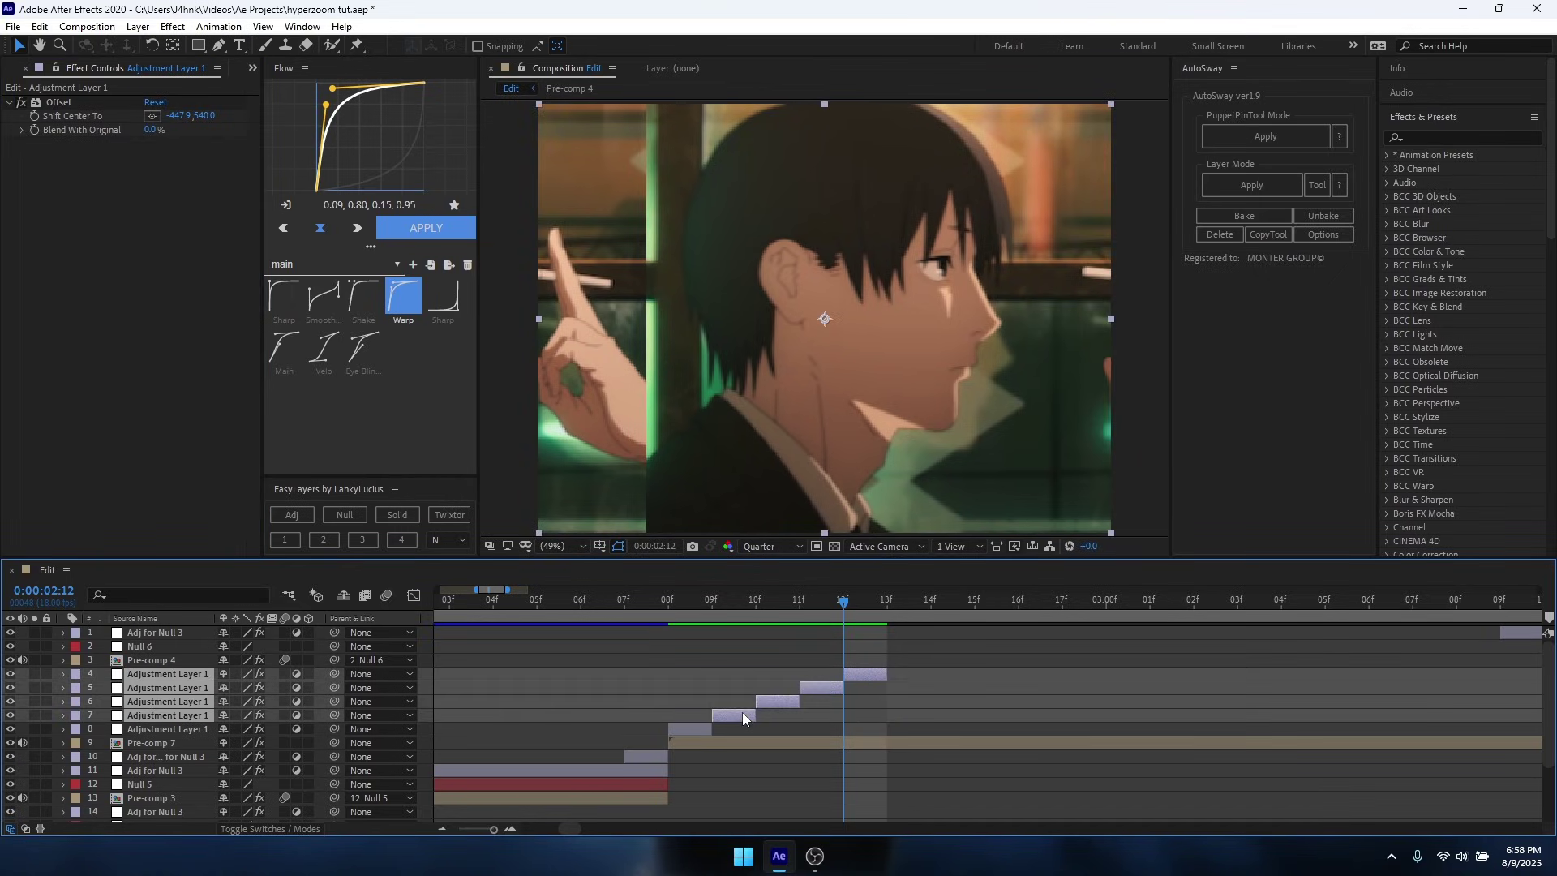
{"action": "left_click", "coordinate": [845, 730]}
{"action": "left_click", "coordinate": [869, 671]}
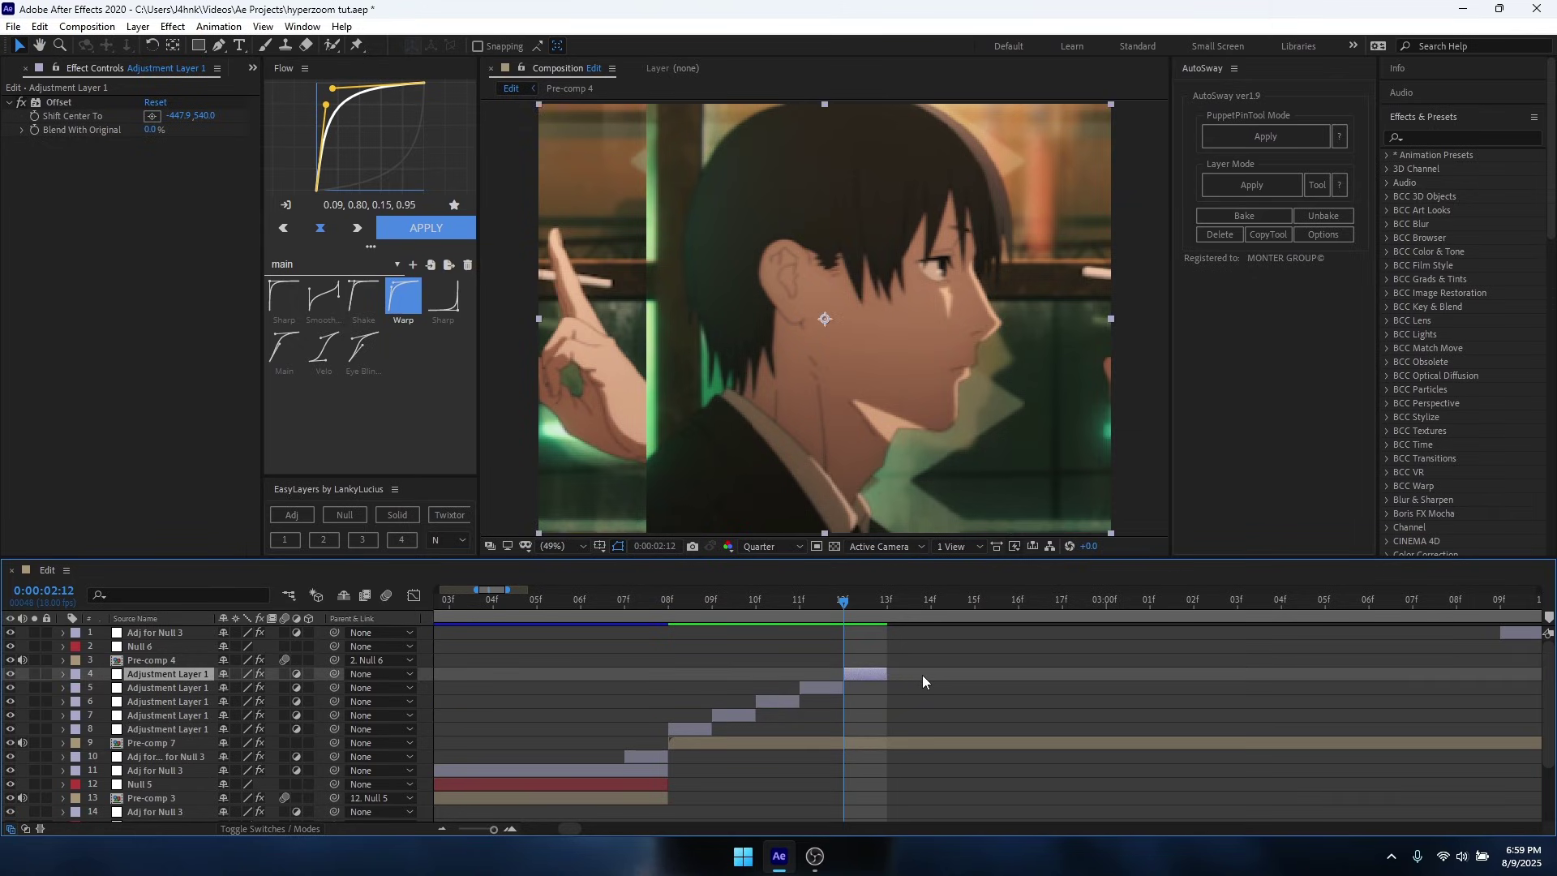
{"action": "key", "text": "minus"}
{"action": "key", "text": "minus"}
Paste four more sets of the offset layers, shifting each later from frame 14 to continue the one-frame staircase.
{"action": "key", "text": "ctrl+v"}
{"action": "left_click_drag", "start_coordinate": [777, 670], "coordinate": [865, 687]}
{"action": "key", "text": "ctrl+v"}
{"action": "left_click_drag", "start_coordinate": [772, 672], "coordinate": [947, 689]}
{"action": "key", "text": "ctrl+v"}
{"action": "left_click_drag", "start_coordinate": [781, 674], "coordinate": [1044, 683]}
{"action": "key", "text": "ctrl+v"}
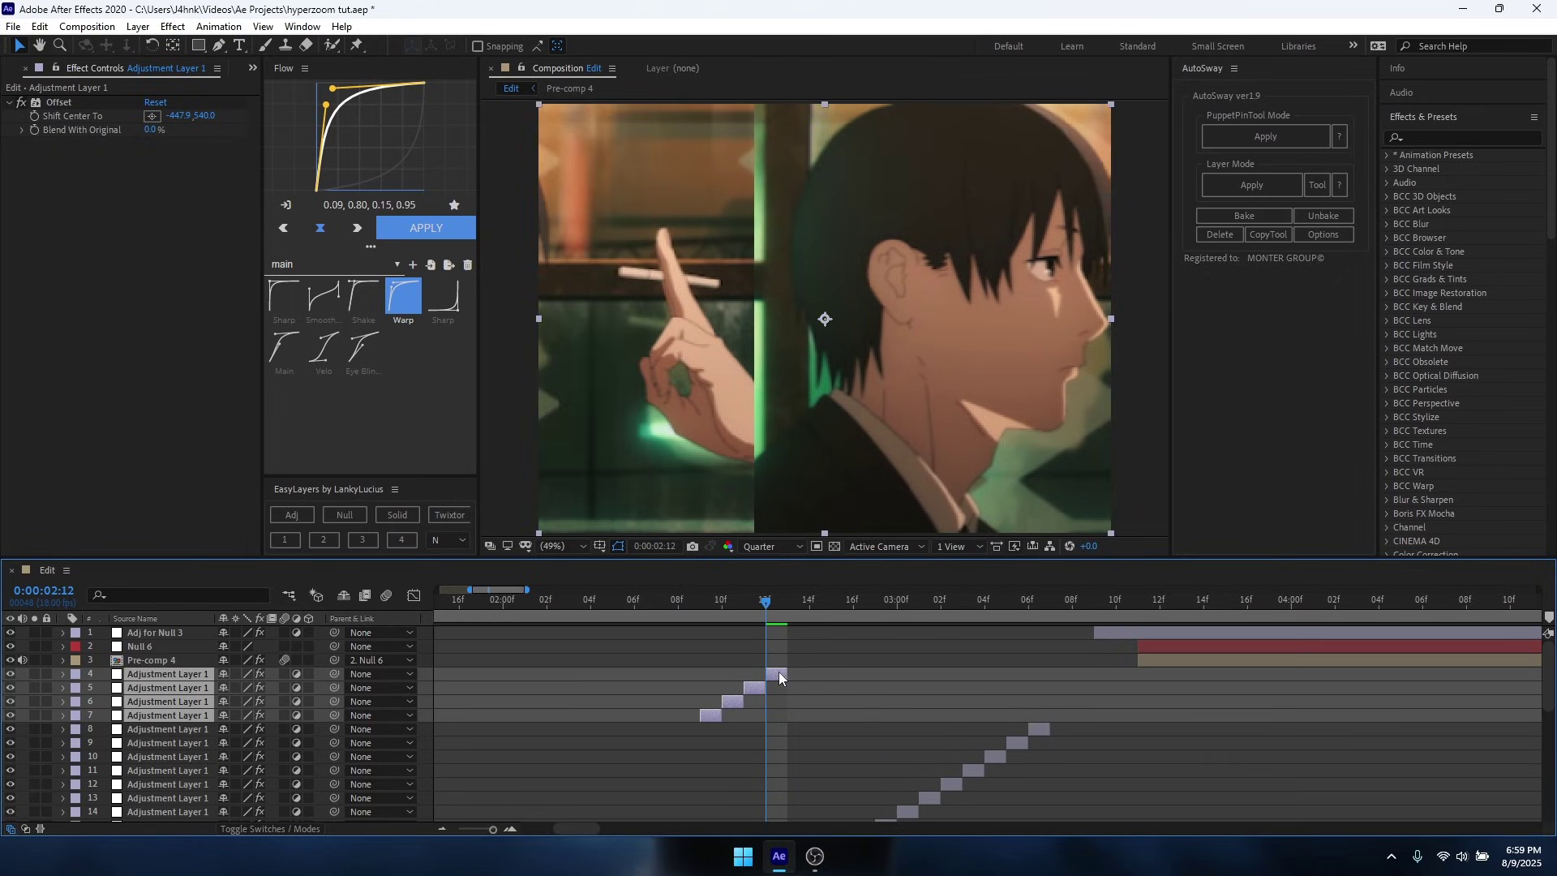
{"action": "left_click_drag", "start_coordinate": [778, 672], "coordinate": [1113, 688]}
{"action": "left_click", "coordinate": [1199, 741]}
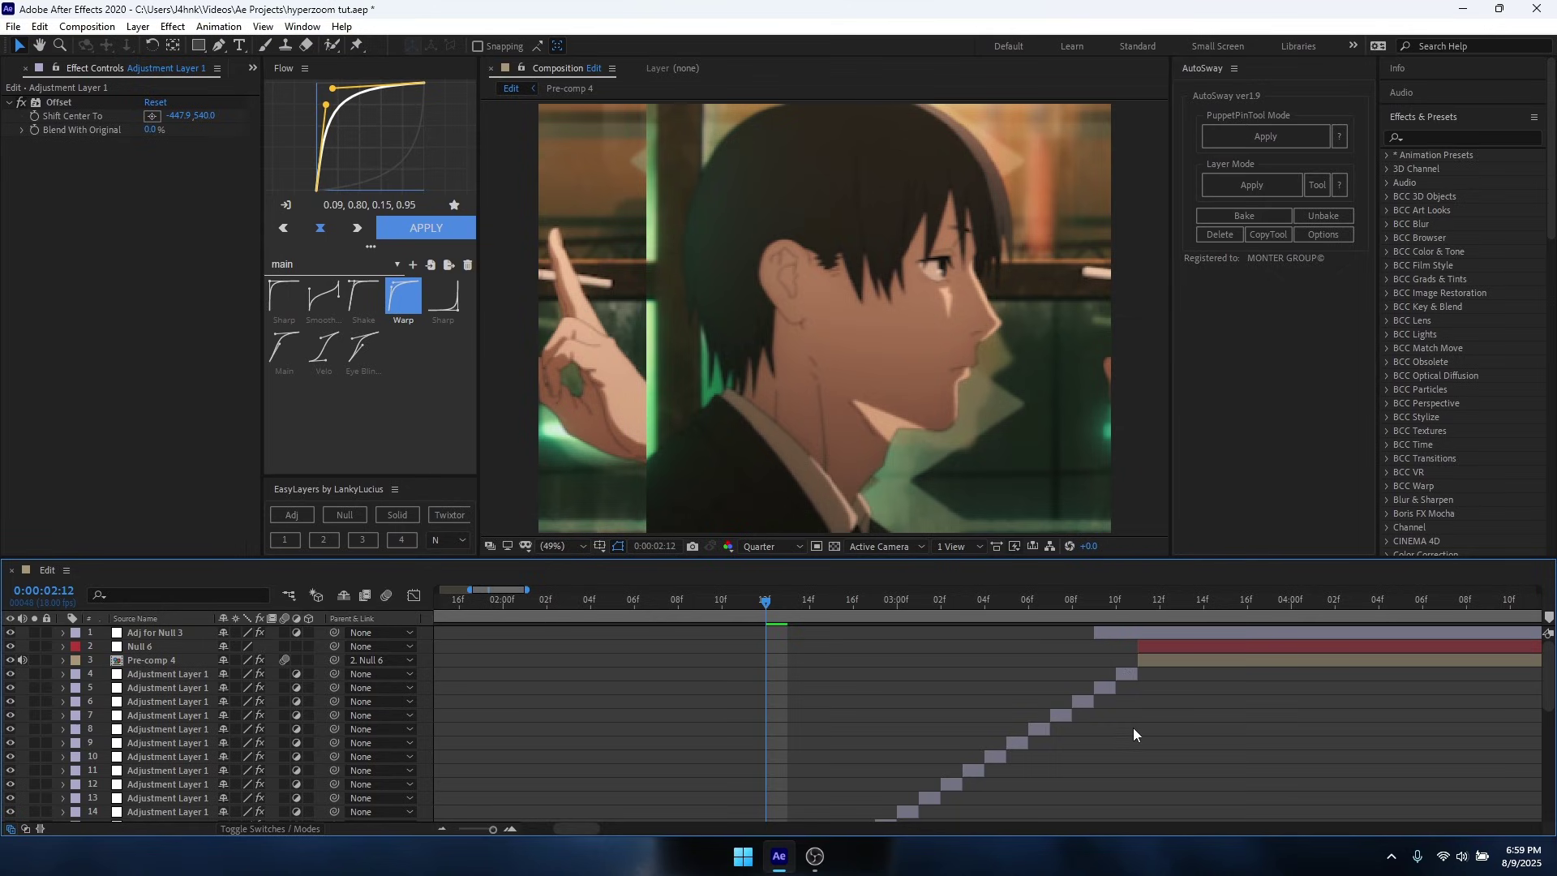
{"action": "scroll", "coordinate": [1078, 722], "scroll_direction": "down", "scroll_amount": 5}
{"action": "left_click_drag", "start_coordinate": [756, 601], "coordinate": [635, 616]}
{"action": "key", "text": "space"}
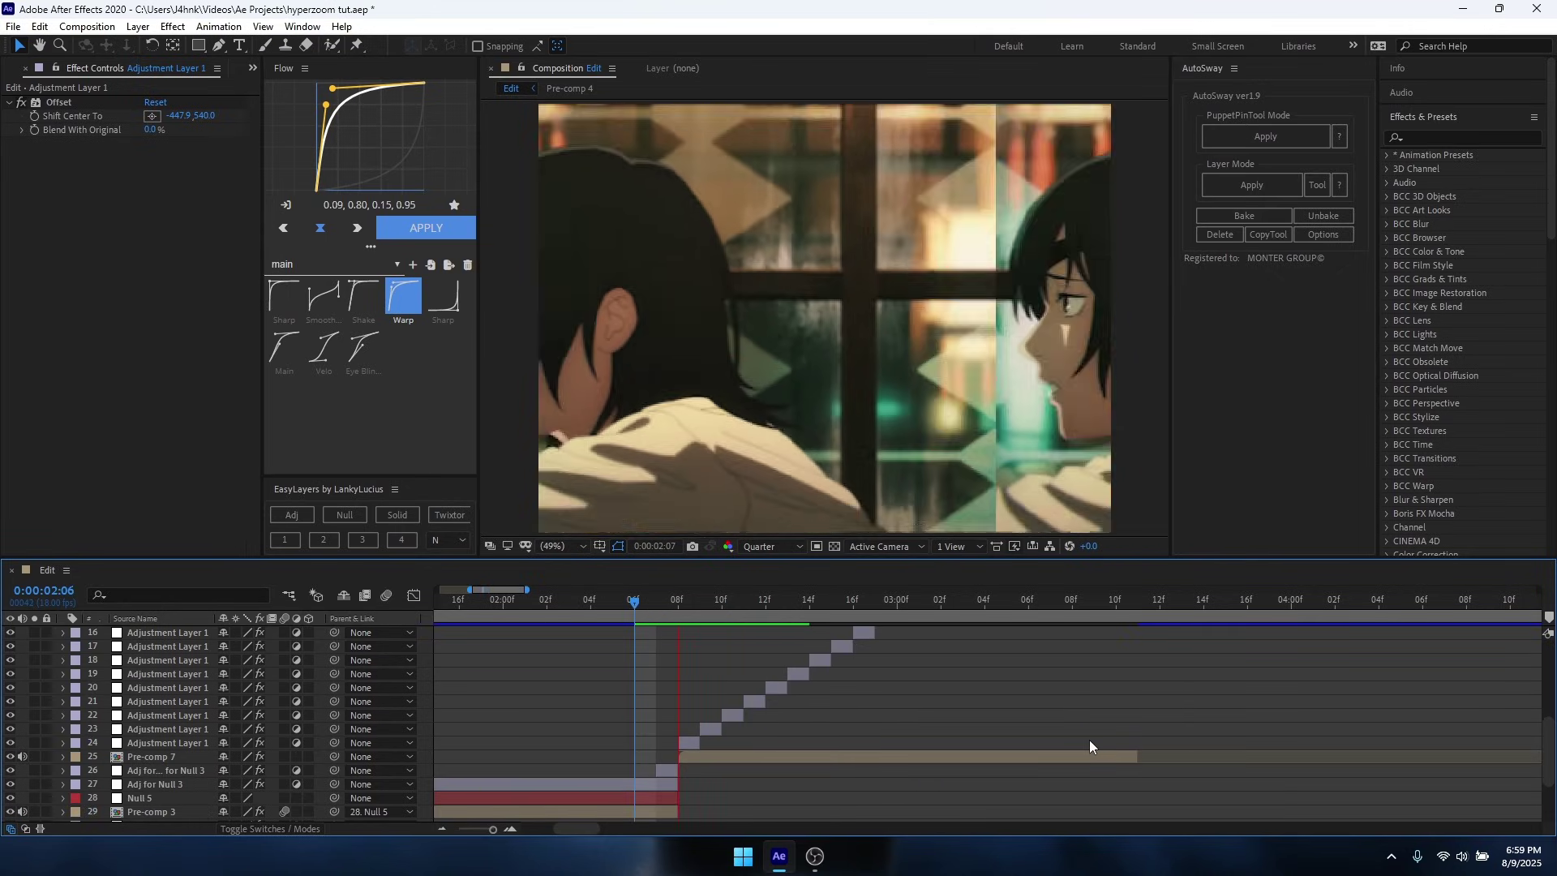
{"action": "key", "text": "space"}
{"action": "scroll", "coordinate": [1097, 698], "scroll_direction": "up", "scroll_amount": 5}
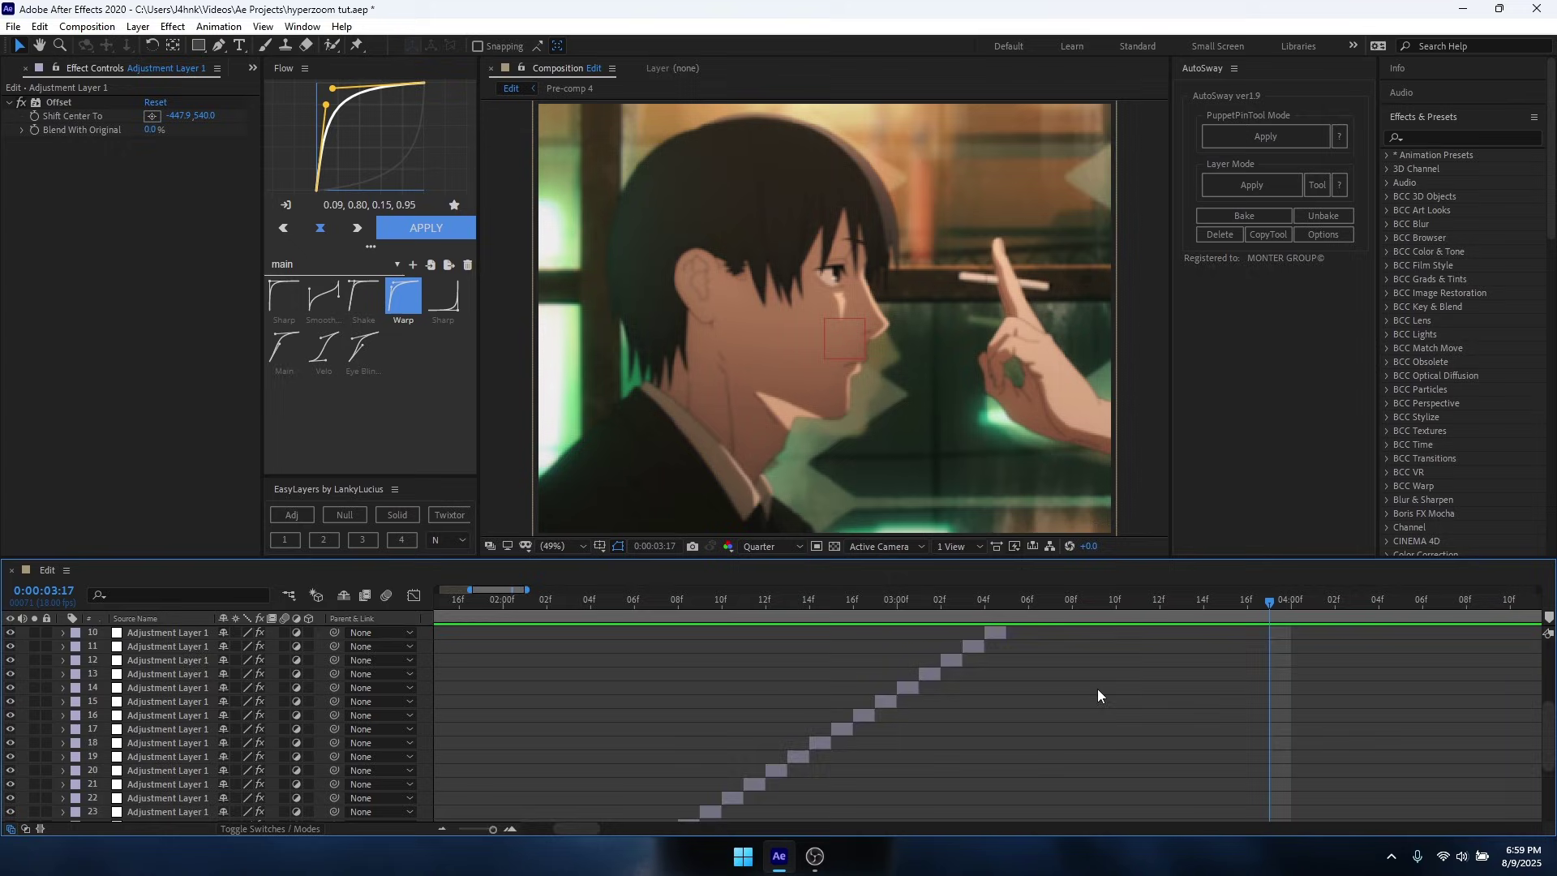
{"action": "left_click", "coordinate": [1131, 674]}
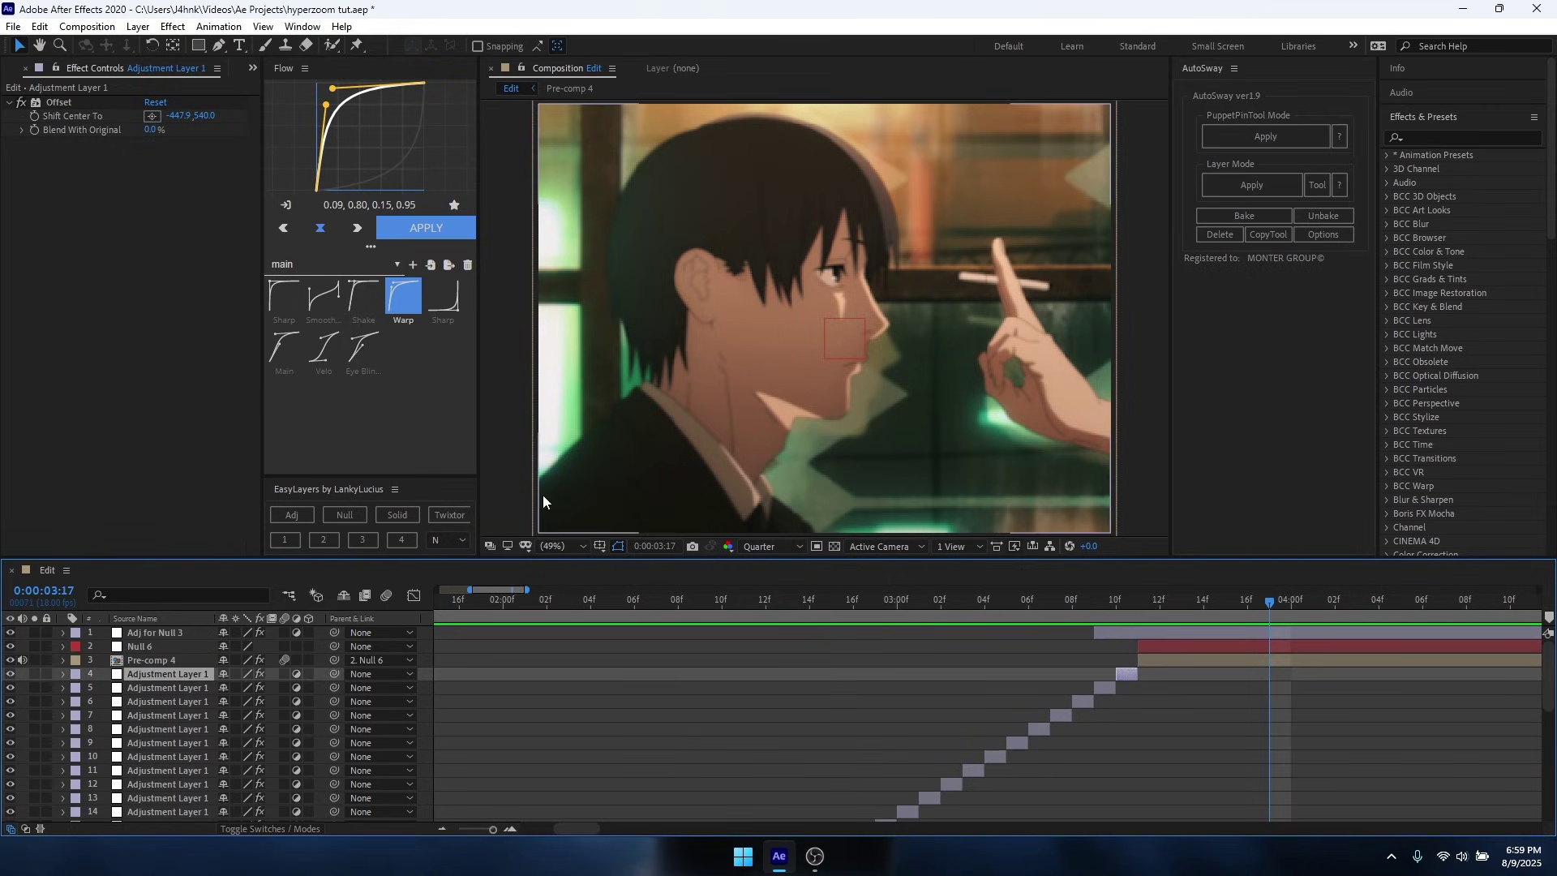
Create a new adjustment layer above layer 4 from the comp viewer's New menu.
{"action": "right_click", "coordinate": [508, 464]}
{"action": "mouse_move", "coordinate": [609, 473]}
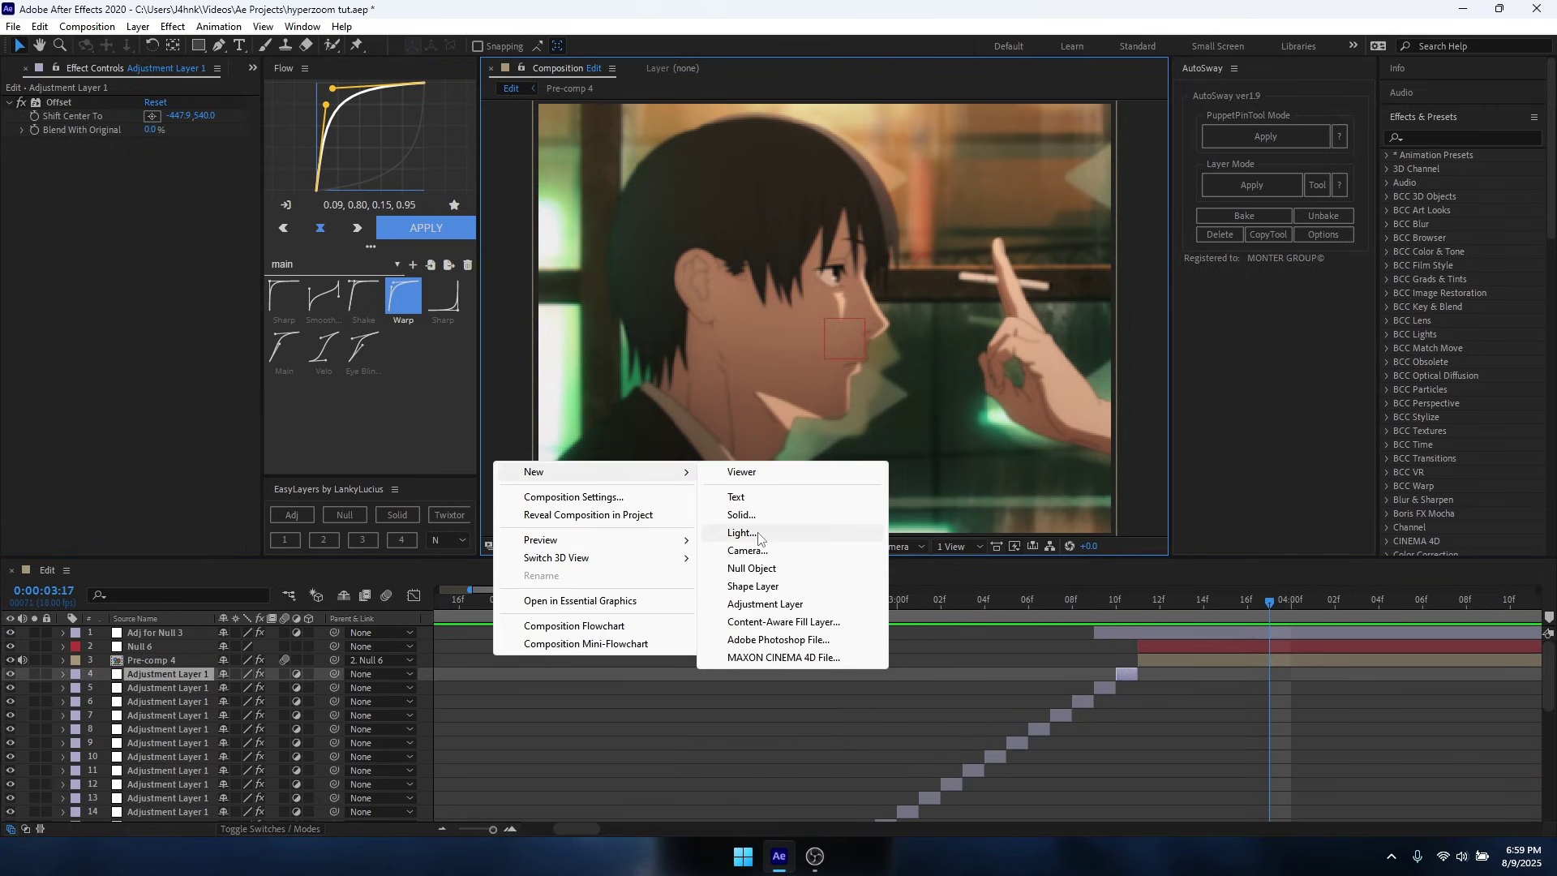
{"action": "left_click", "coordinate": [767, 605]}
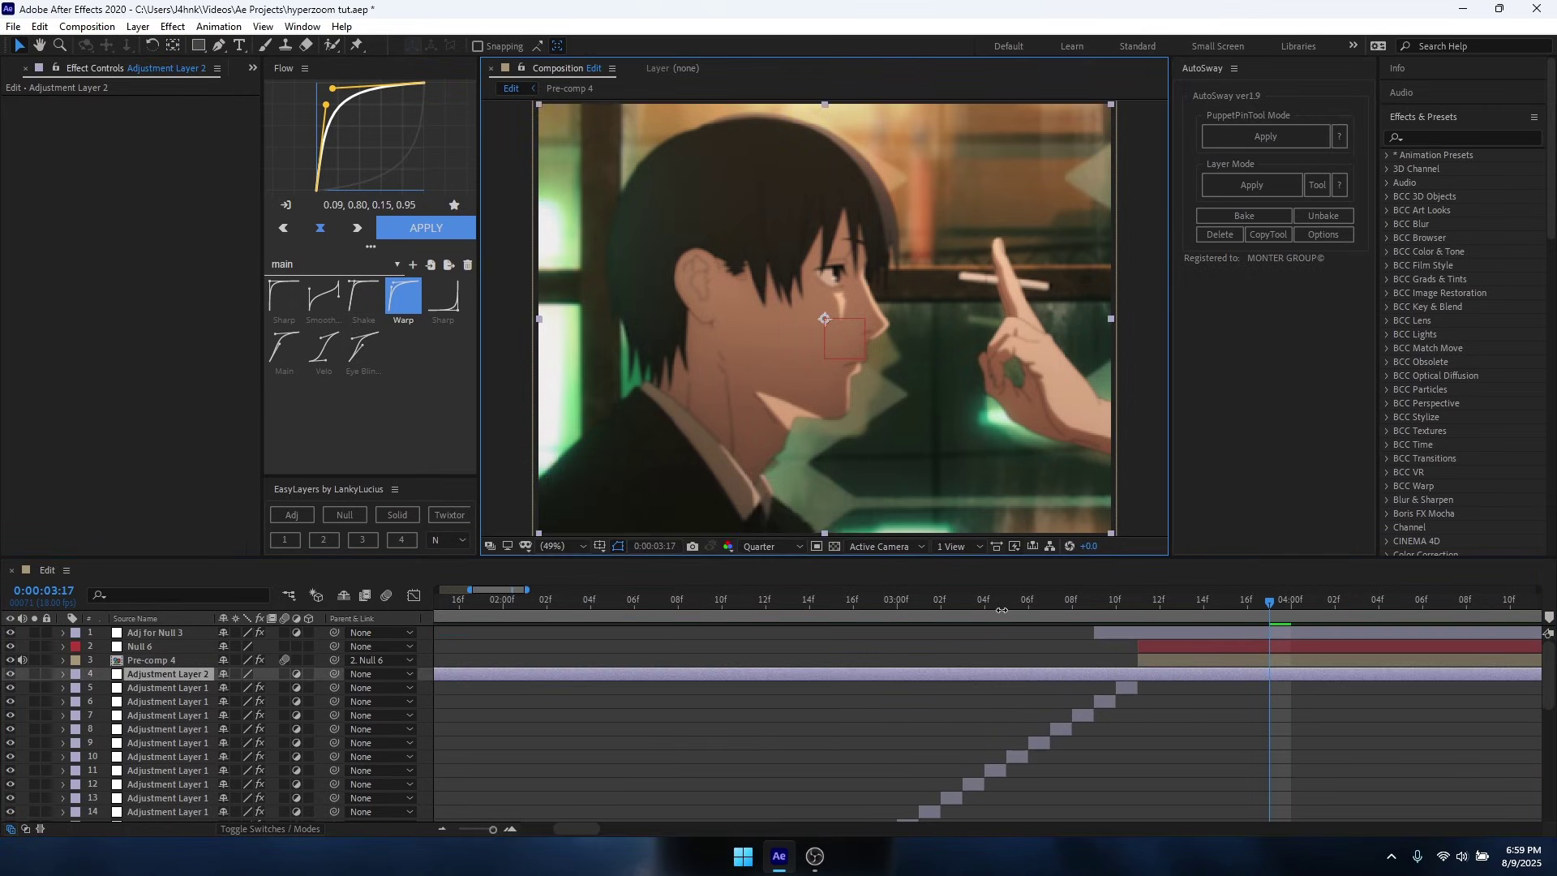
Trim Adjustment Layer 2 to end at 3:11 and start at 2:08.
{"action": "left_click", "coordinate": [1141, 607]}
{"action": "key", "text": "alt+]"}
{"action": "left_click", "coordinate": [1101, 692]}
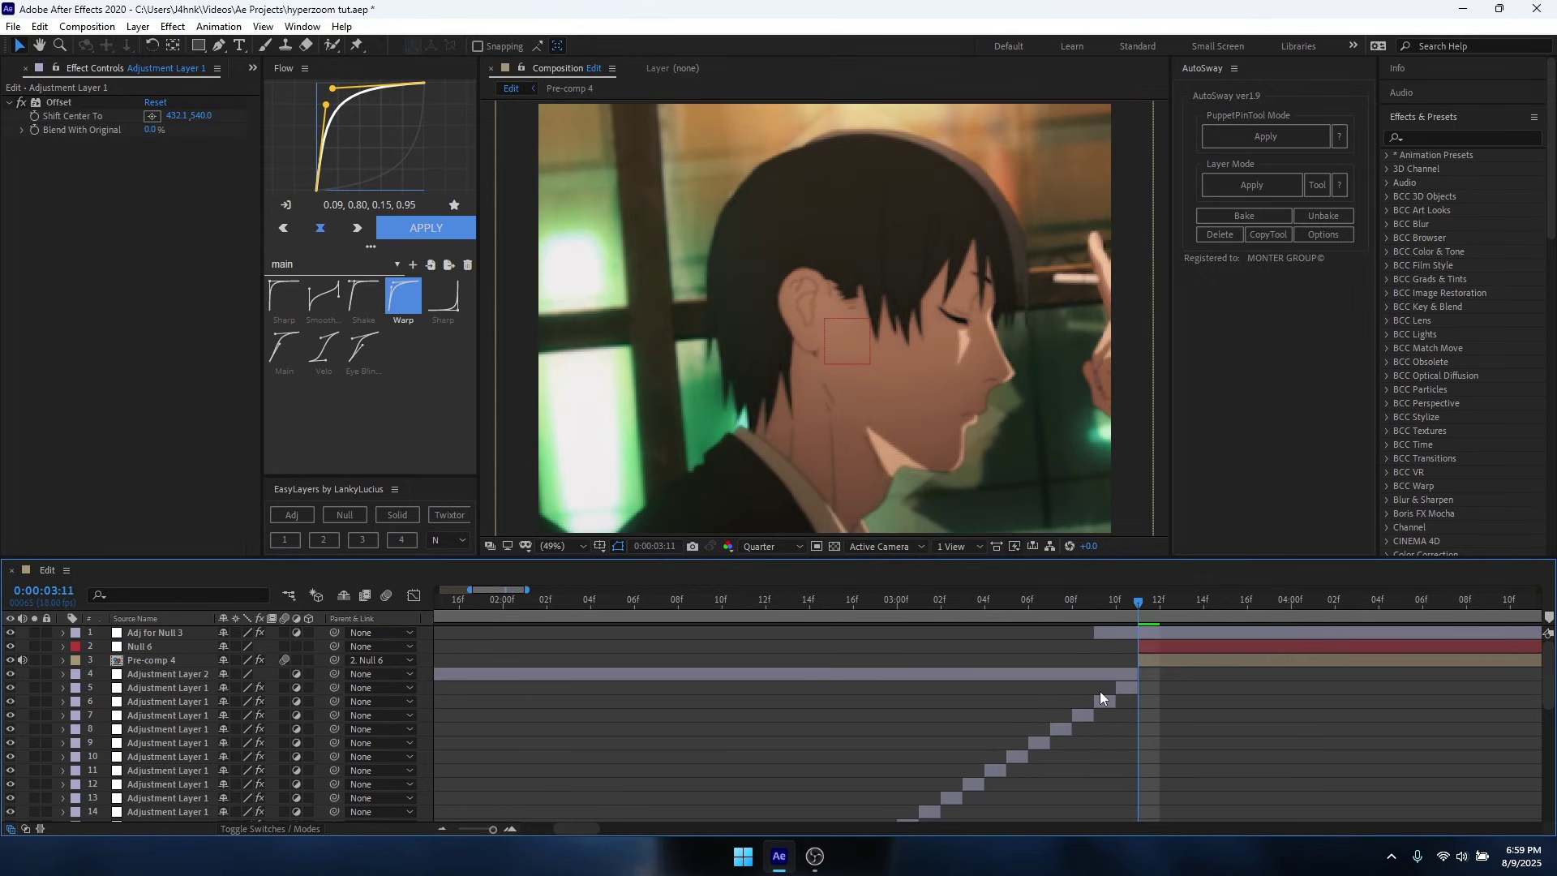
{"action": "scroll", "coordinate": [1100, 691], "scroll_direction": "down", "scroll_amount": 6}
{"action": "left_click", "coordinate": [678, 602]}
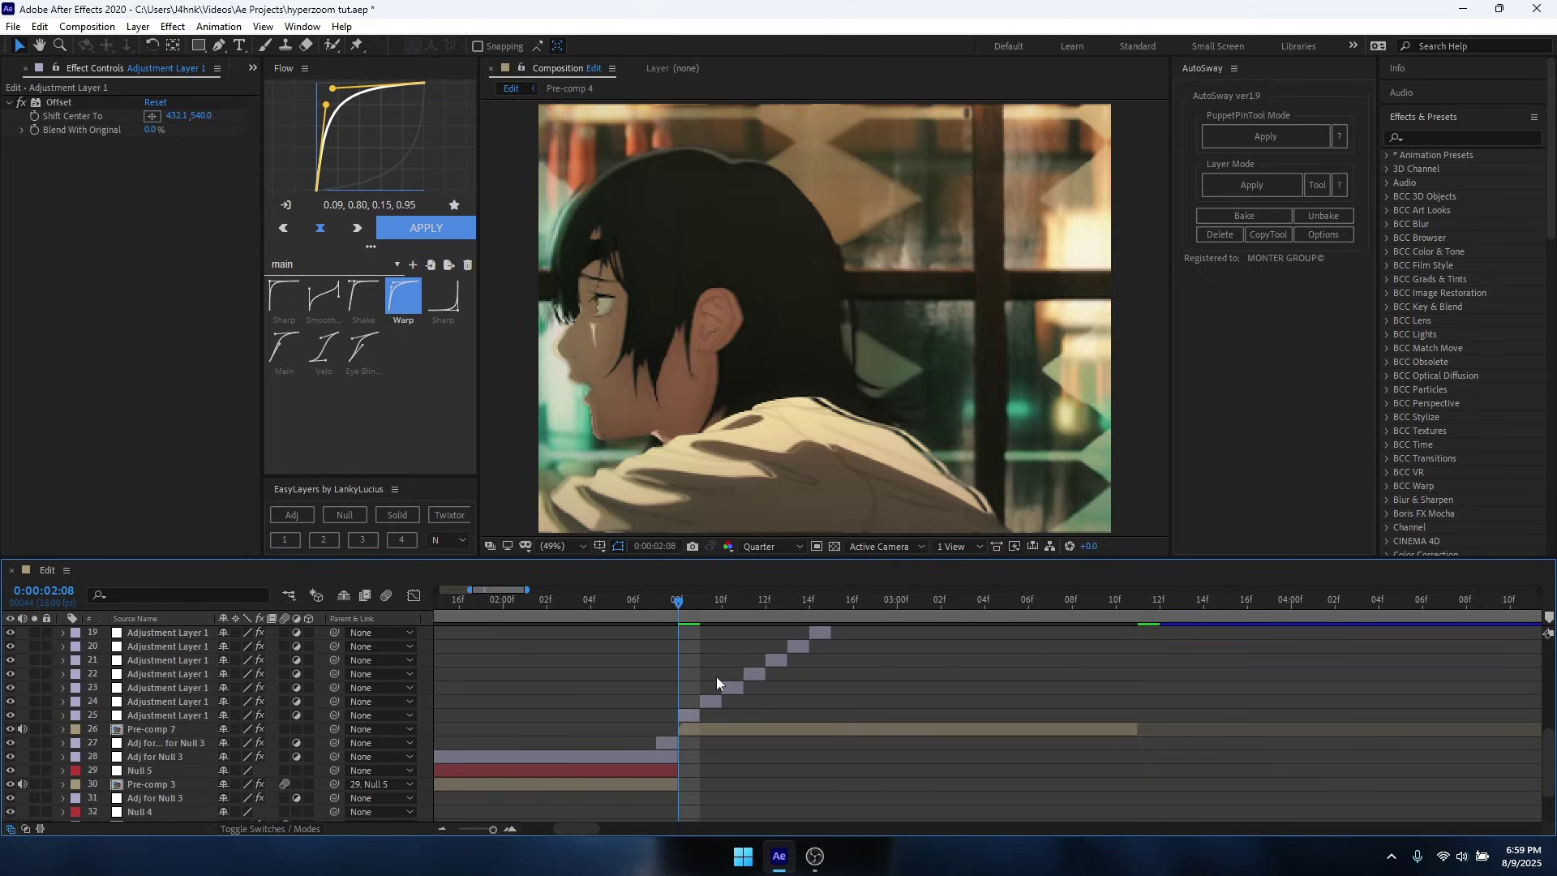
{"action": "scroll", "coordinate": [717, 676], "scroll_direction": "up", "scroll_amount": 6}
{"action": "left_click", "coordinate": [704, 674]}
{"action": "key", "text": "alt+["}
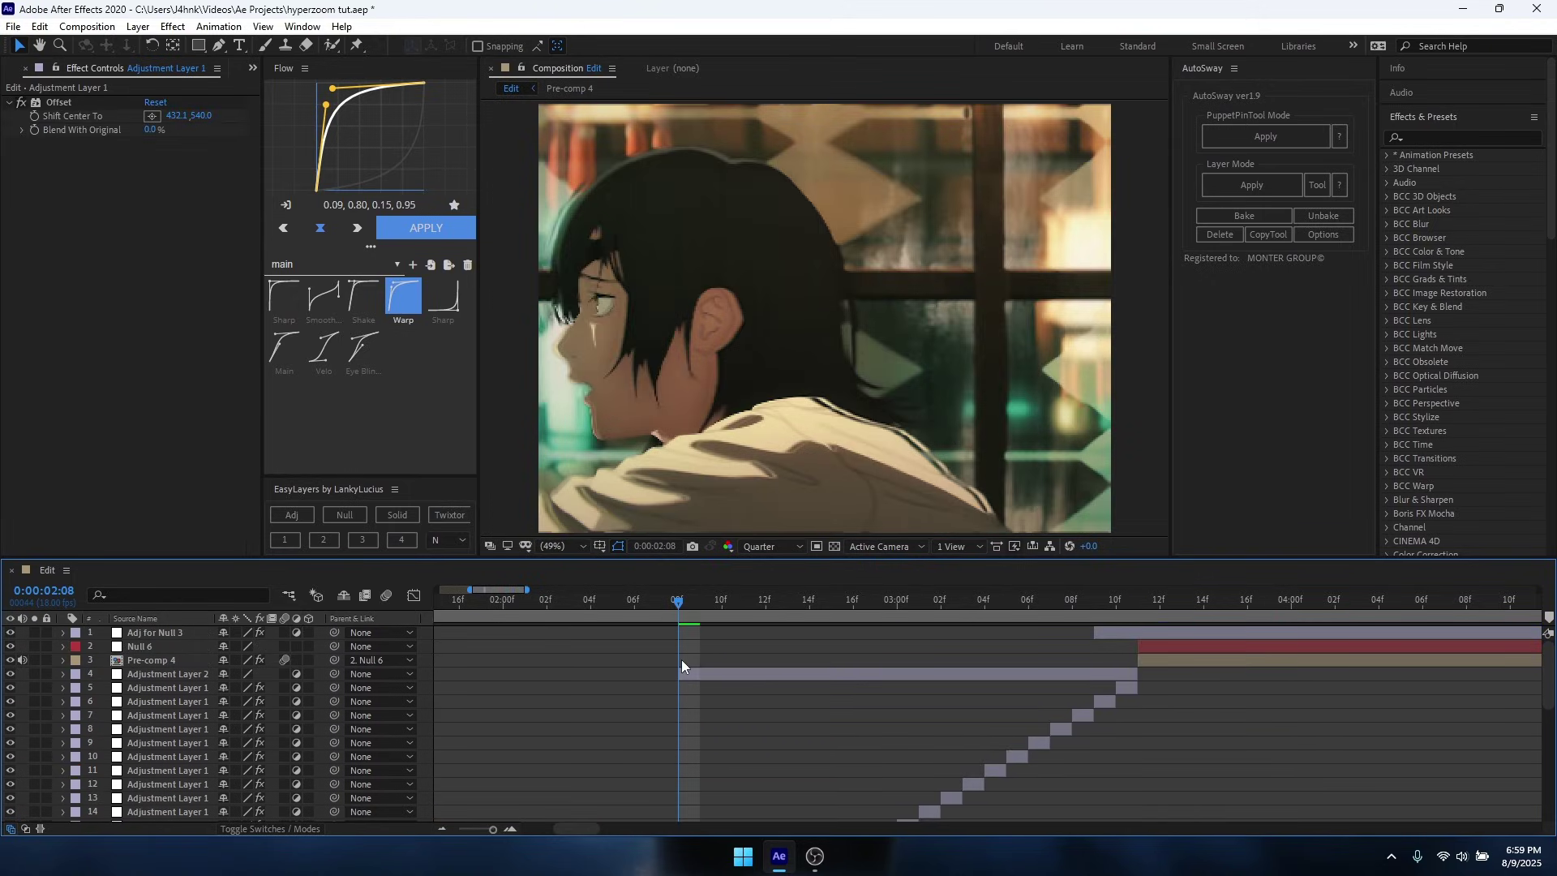
{"action": "left_click", "coordinate": [681, 666]}
{"action": "key", "text": "ctrl+space"}
Apply Minimax to Adjustment Layer 2 and set its radius to 20.
{"action": "type", "text": "mini"}
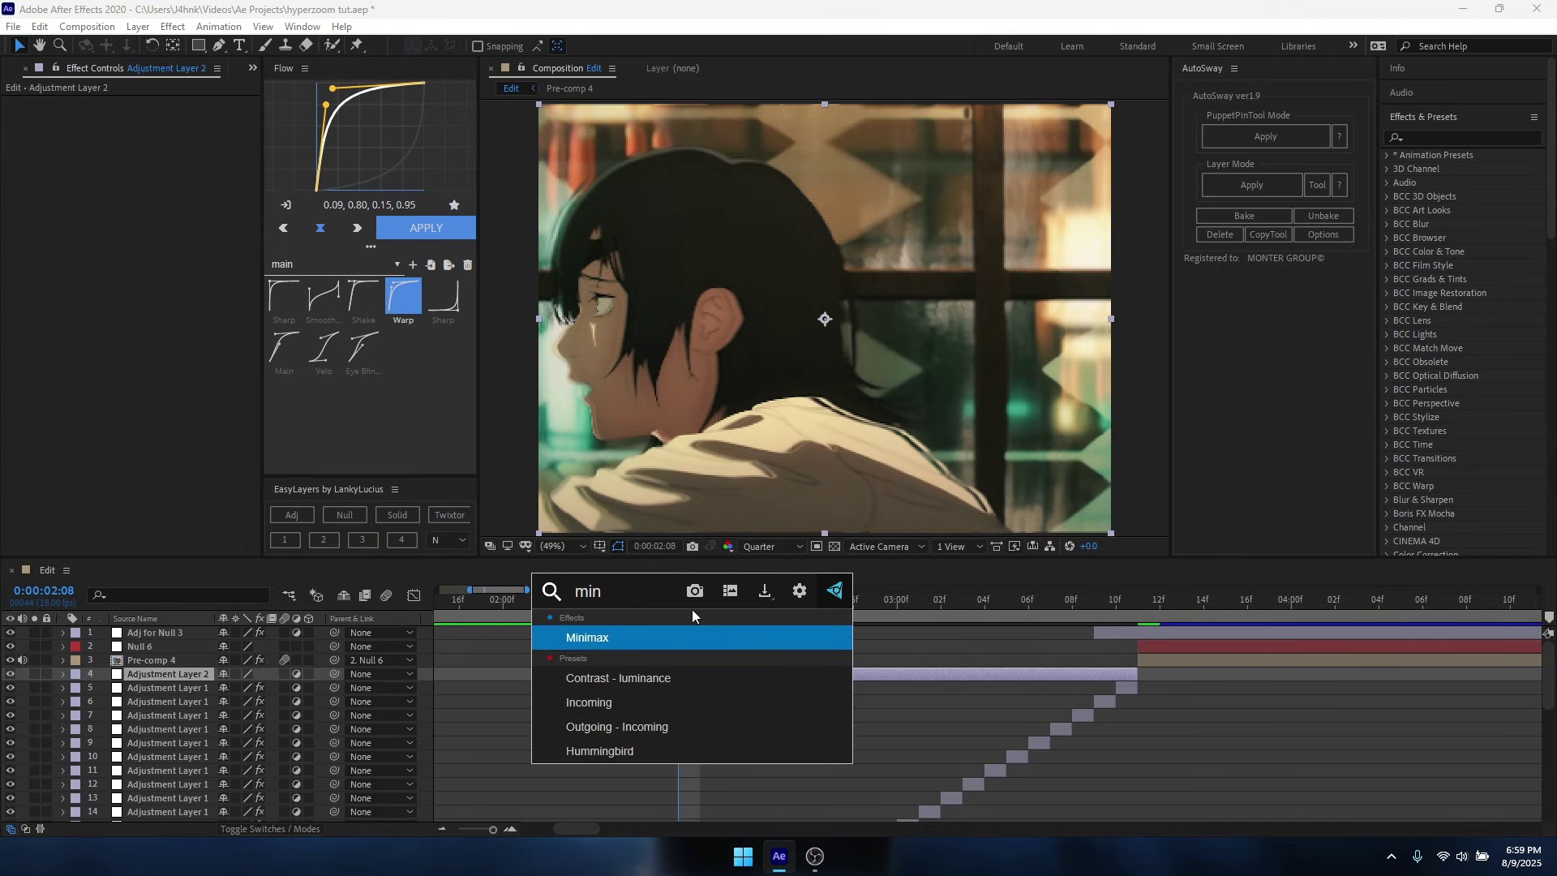
{"action": "key", "text": "Return"}
{"action": "left_click", "coordinate": [147, 129]}
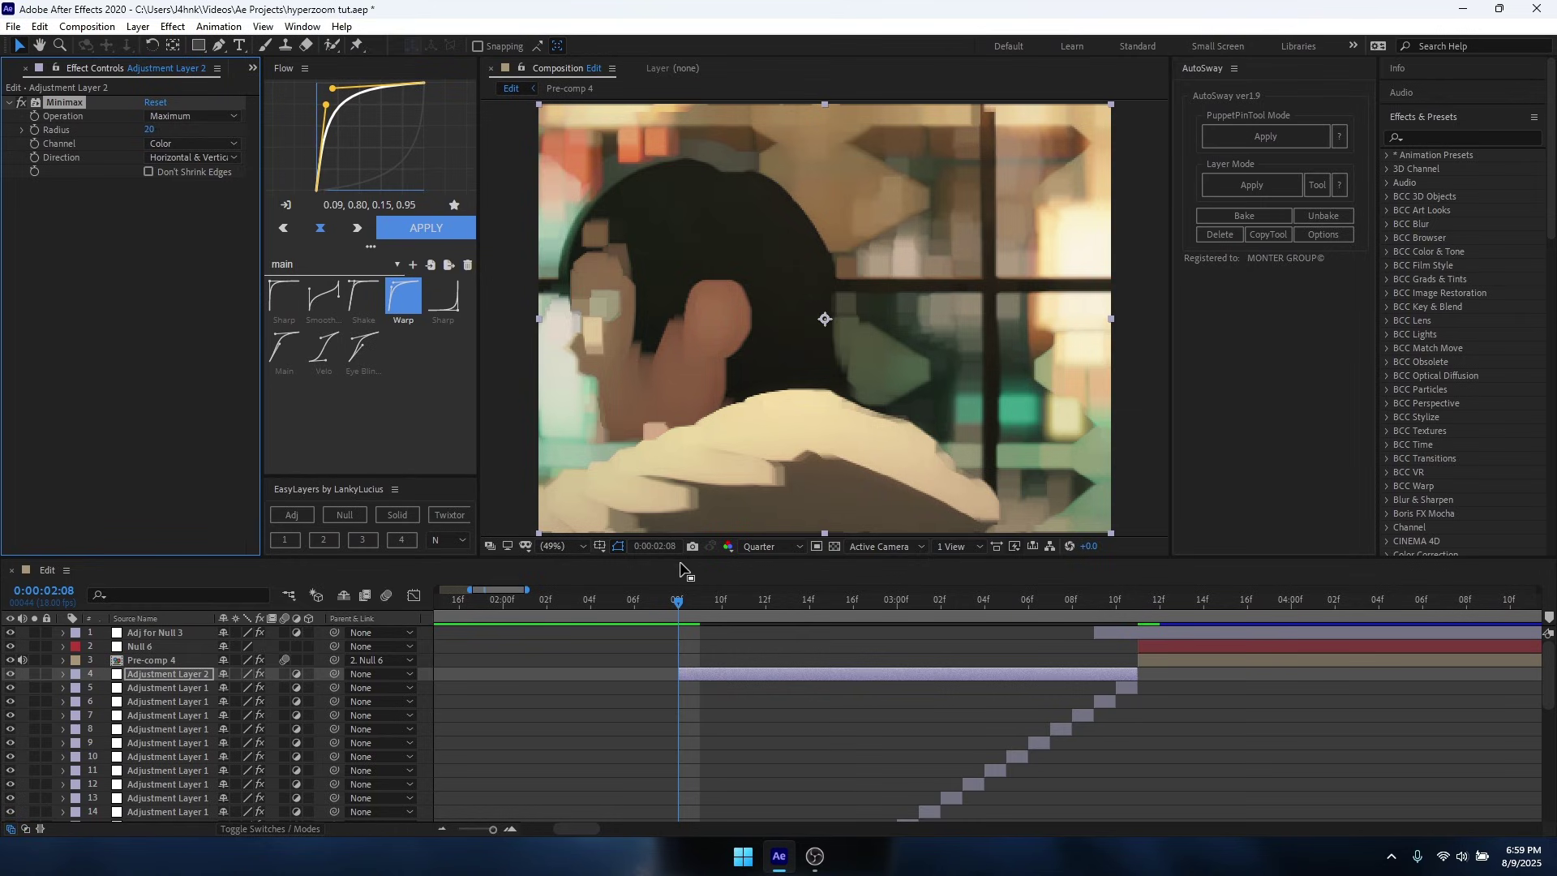
Add BCC Directional Blur to the layer and raise the Minimax radius to 22.
{"action": "key", "text": "ctrl+space"}
{"action": "type", "text": "bcc dir"}
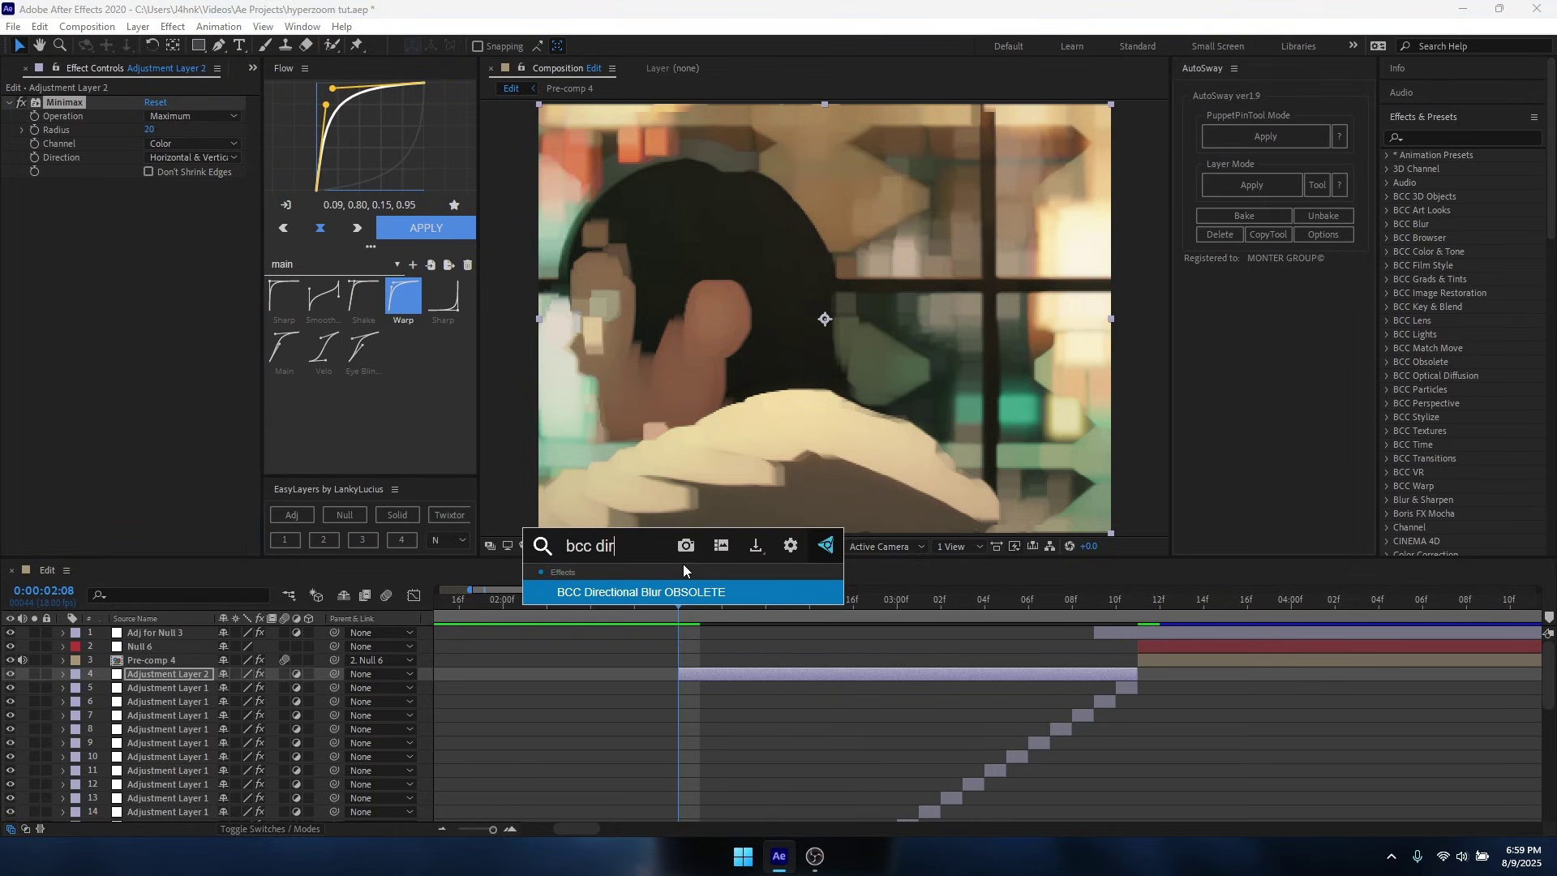
{"action": "key", "text": "Return"}
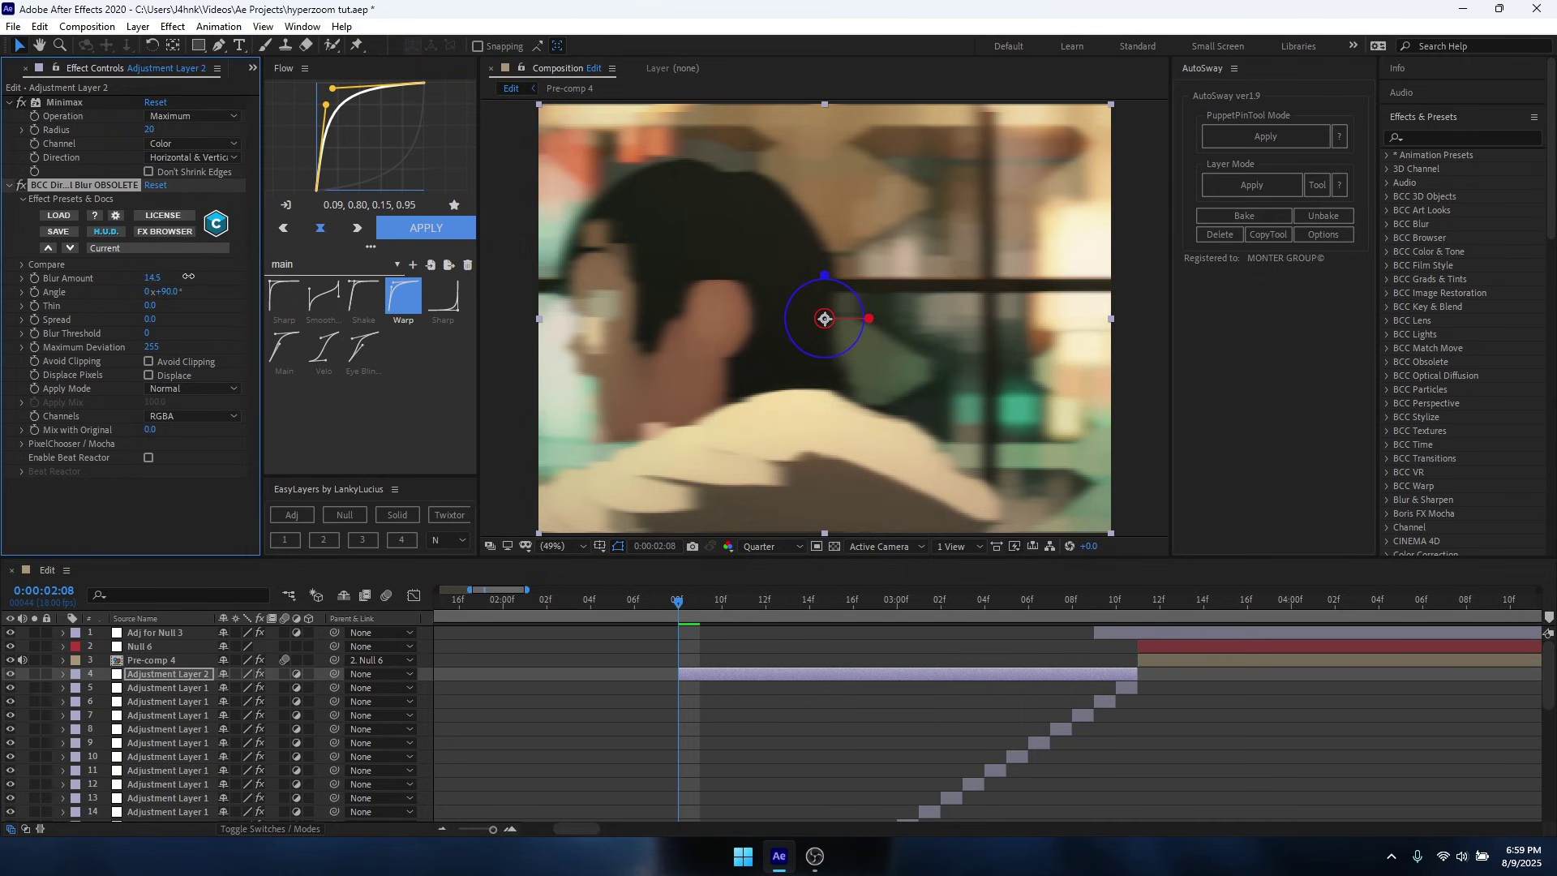
{"action": "left_click_drag", "start_coordinate": [151, 128], "coordinate": [179, 136]}
Preview the transition from the start and stop at 2:08.
{"action": "left_click", "coordinate": [787, 718]}
{"action": "scroll", "coordinate": [838, 697], "scroll_direction": "down", "scroll_amount": 8}
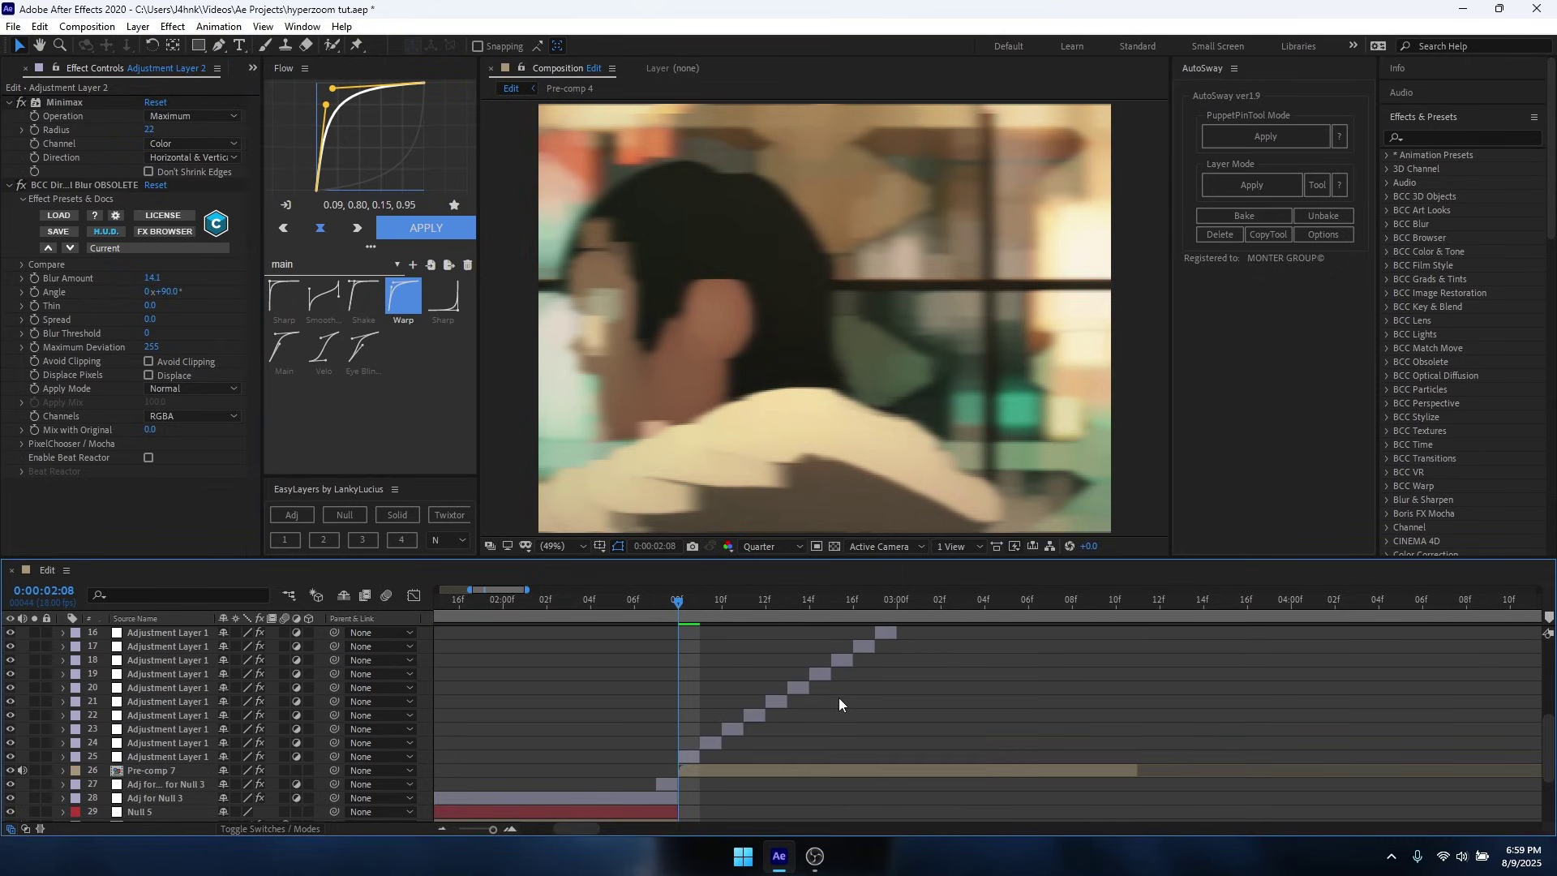
{"action": "scroll", "coordinate": [798, 668], "scroll_direction": "down", "scroll_amount": 5}
{"action": "left_click_drag", "start_coordinate": [697, 602], "coordinate": [336, 658]}
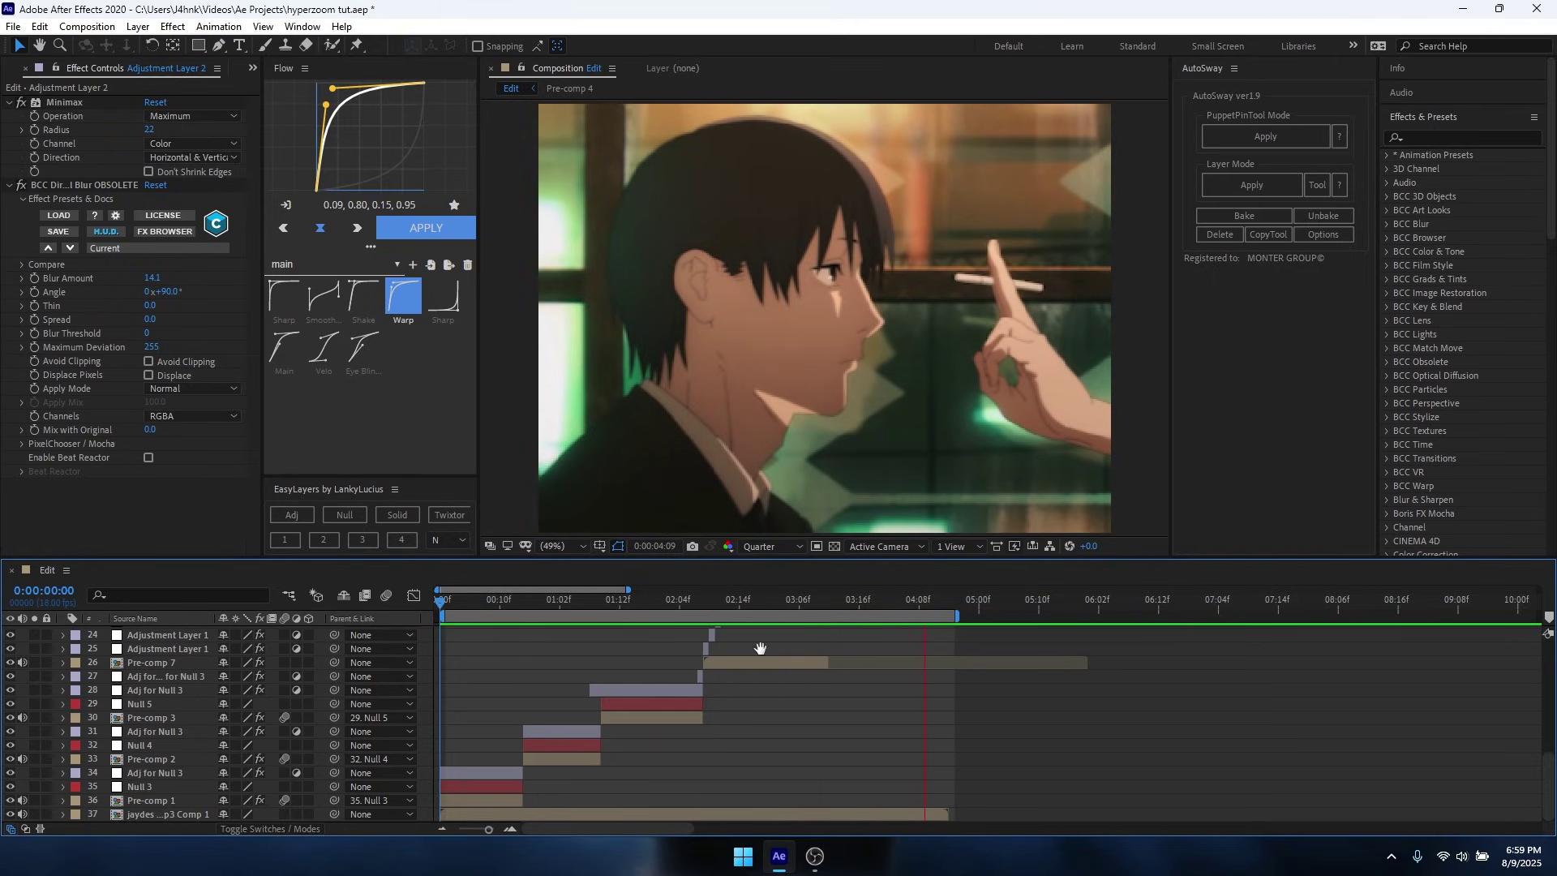
{"action": "left_click_drag", "start_coordinate": [758, 598], "coordinate": [703, 607]}
{"action": "scroll", "coordinate": [738, 664], "scroll_direction": "up", "scroll_amount": 5}
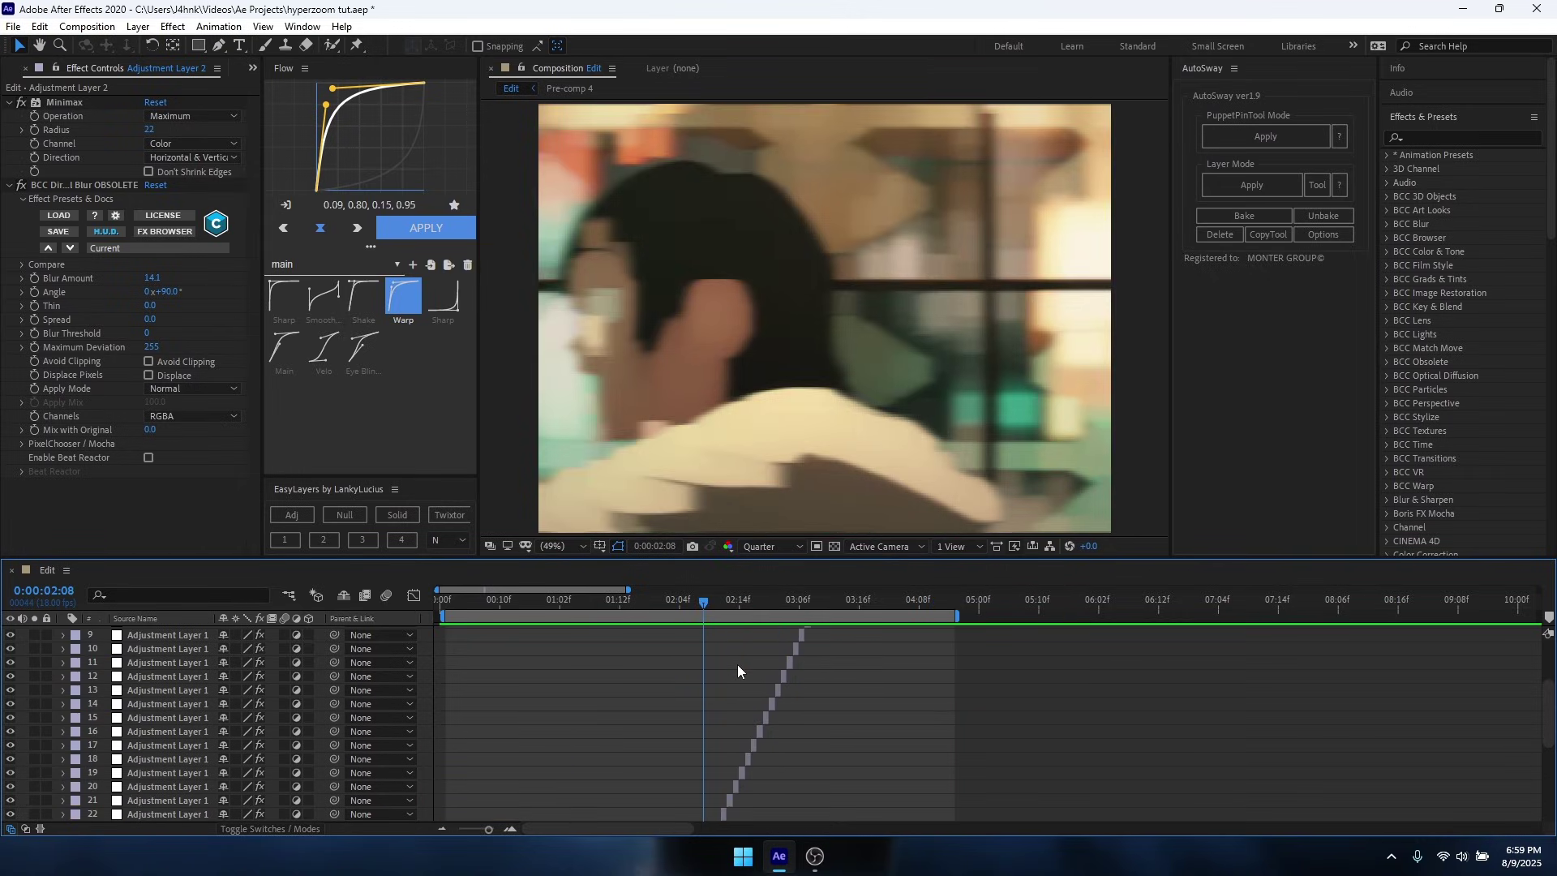
{"action": "scroll", "coordinate": [746, 669], "scroll_direction": "up", "scroll_amount": 3}
Disable Minimax on Adjustment Layer 2 and raise the BCC Blur Amount to 33.6 at 2:08.
{"action": "left_click", "coordinate": [749, 674]}
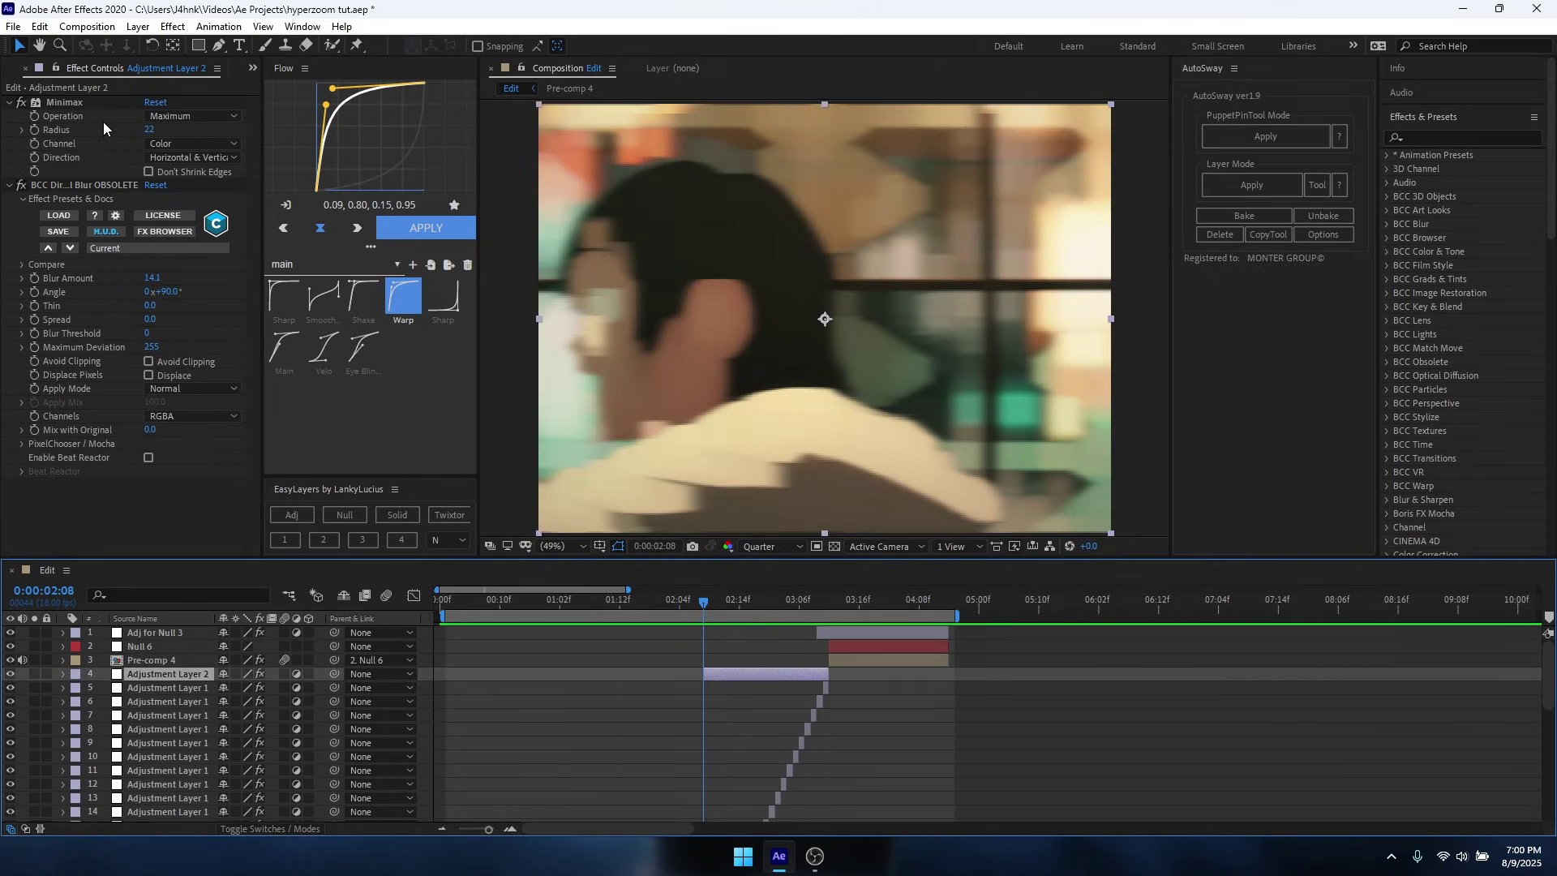
{"action": "left_click", "coordinate": [22, 103]}
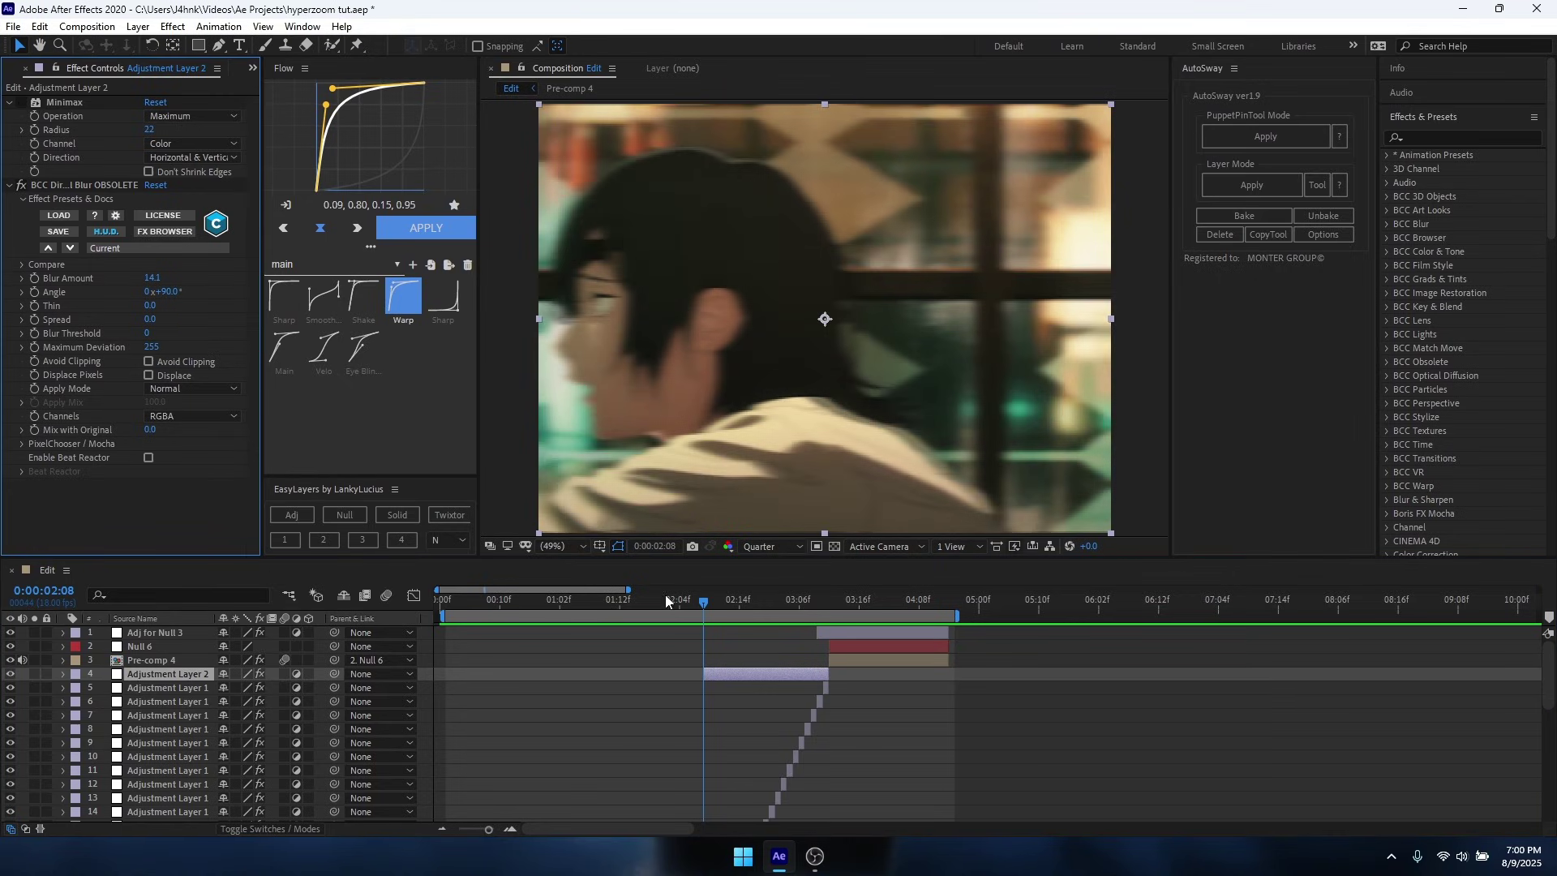
{"action": "left_click", "coordinate": [561, 601]}
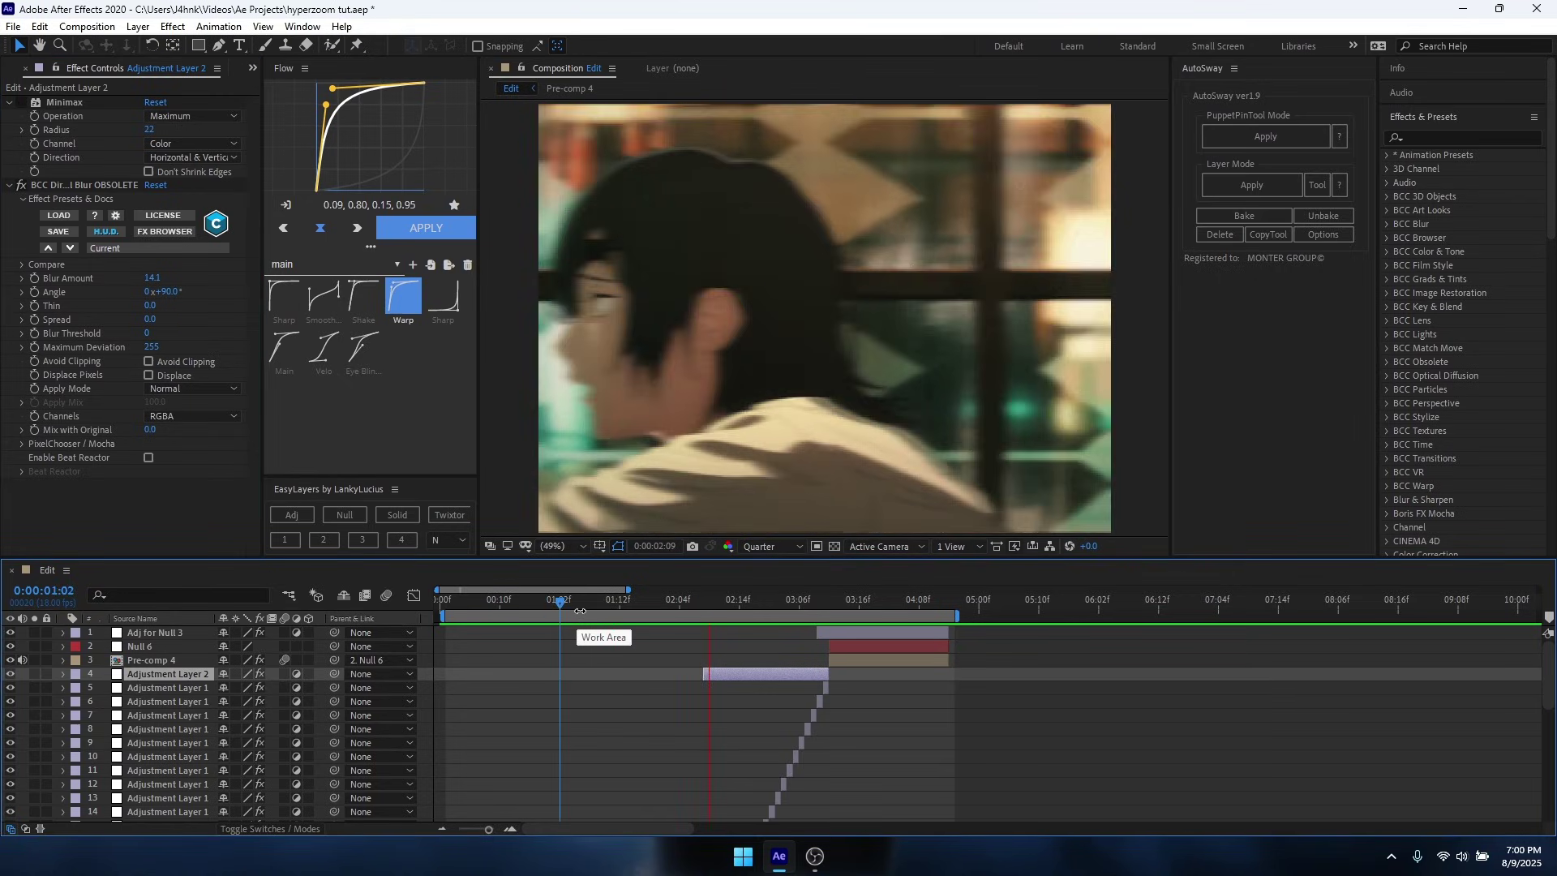
{"action": "left_click", "coordinate": [709, 609]}
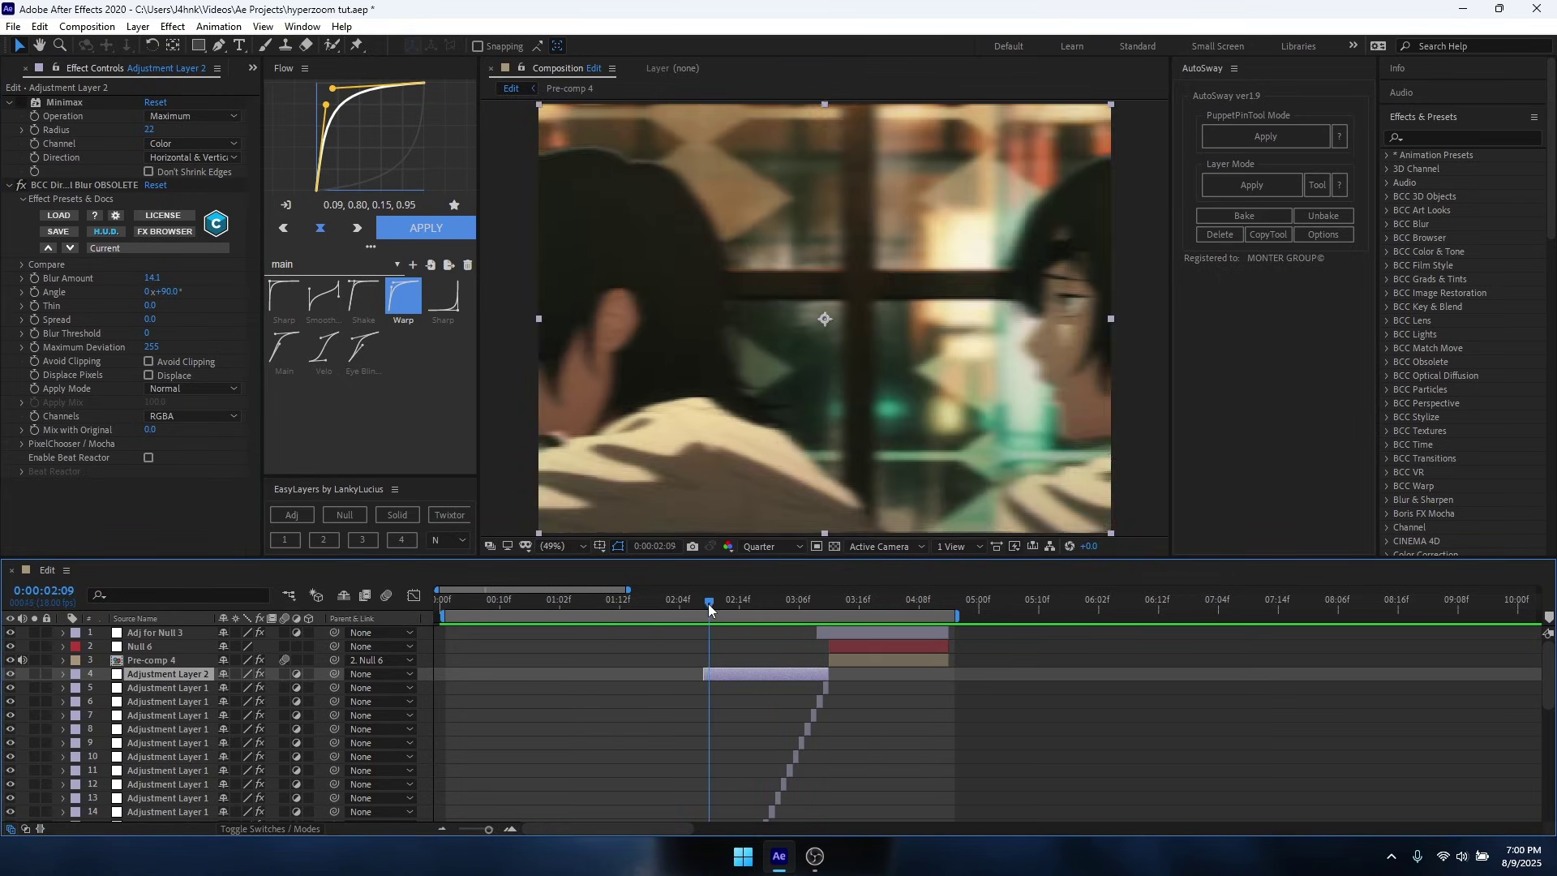
{"action": "key", "text": "Page_Up"}
{"action": "left_click_drag", "start_coordinate": [145, 285], "coordinate": [321, 290]}
Preview the transition, re-enable Minimax at 2:10, and drop the BCC Blur Amount to 10.9.
{"action": "key", "text": "space"}
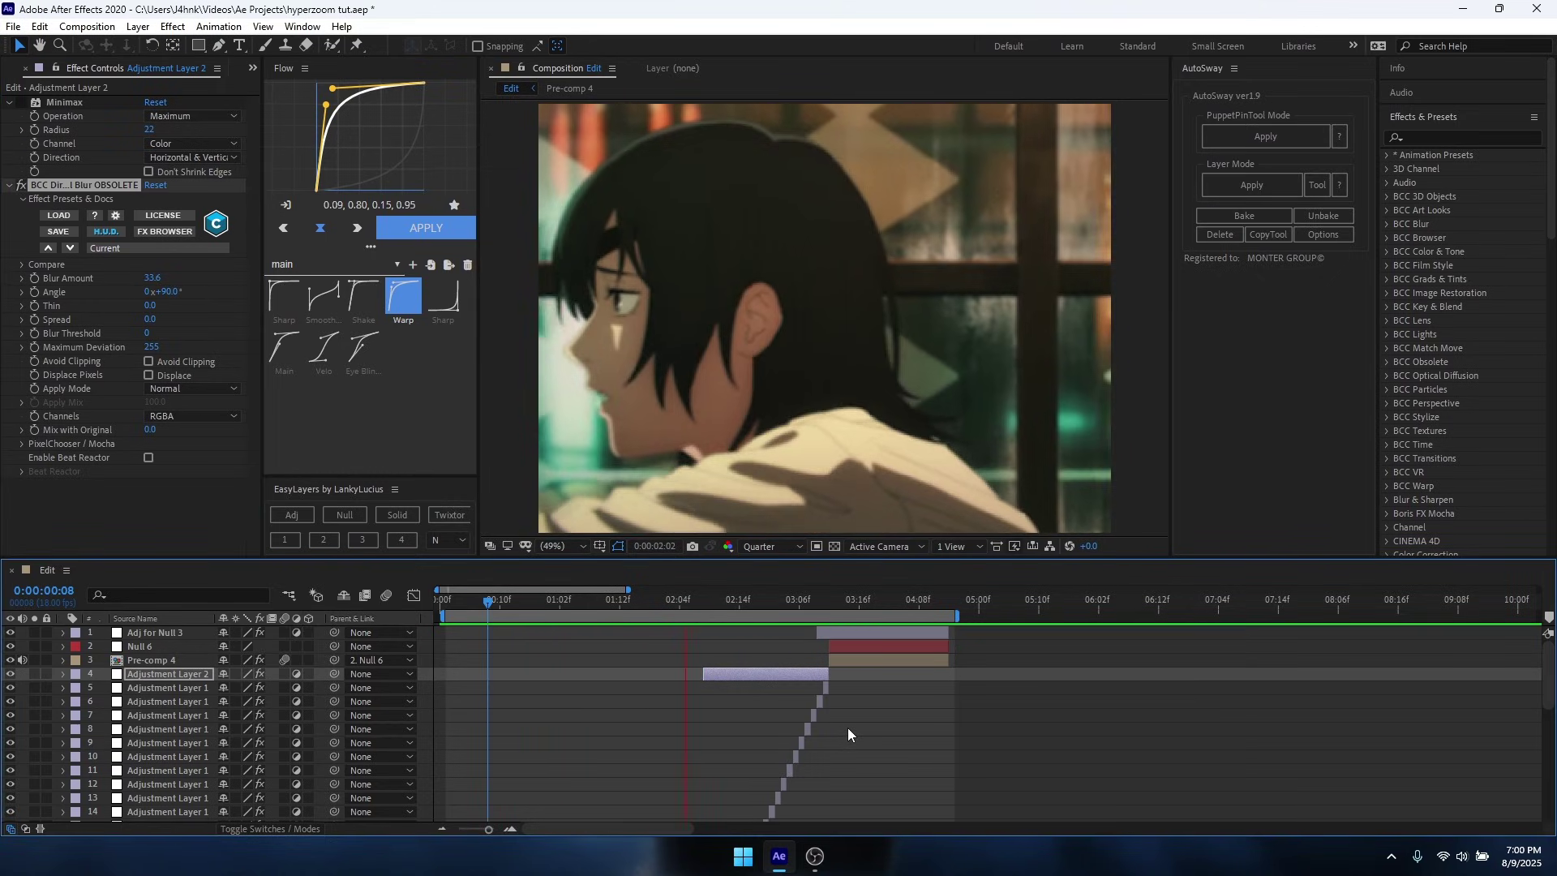
{"action": "key", "text": "space"}
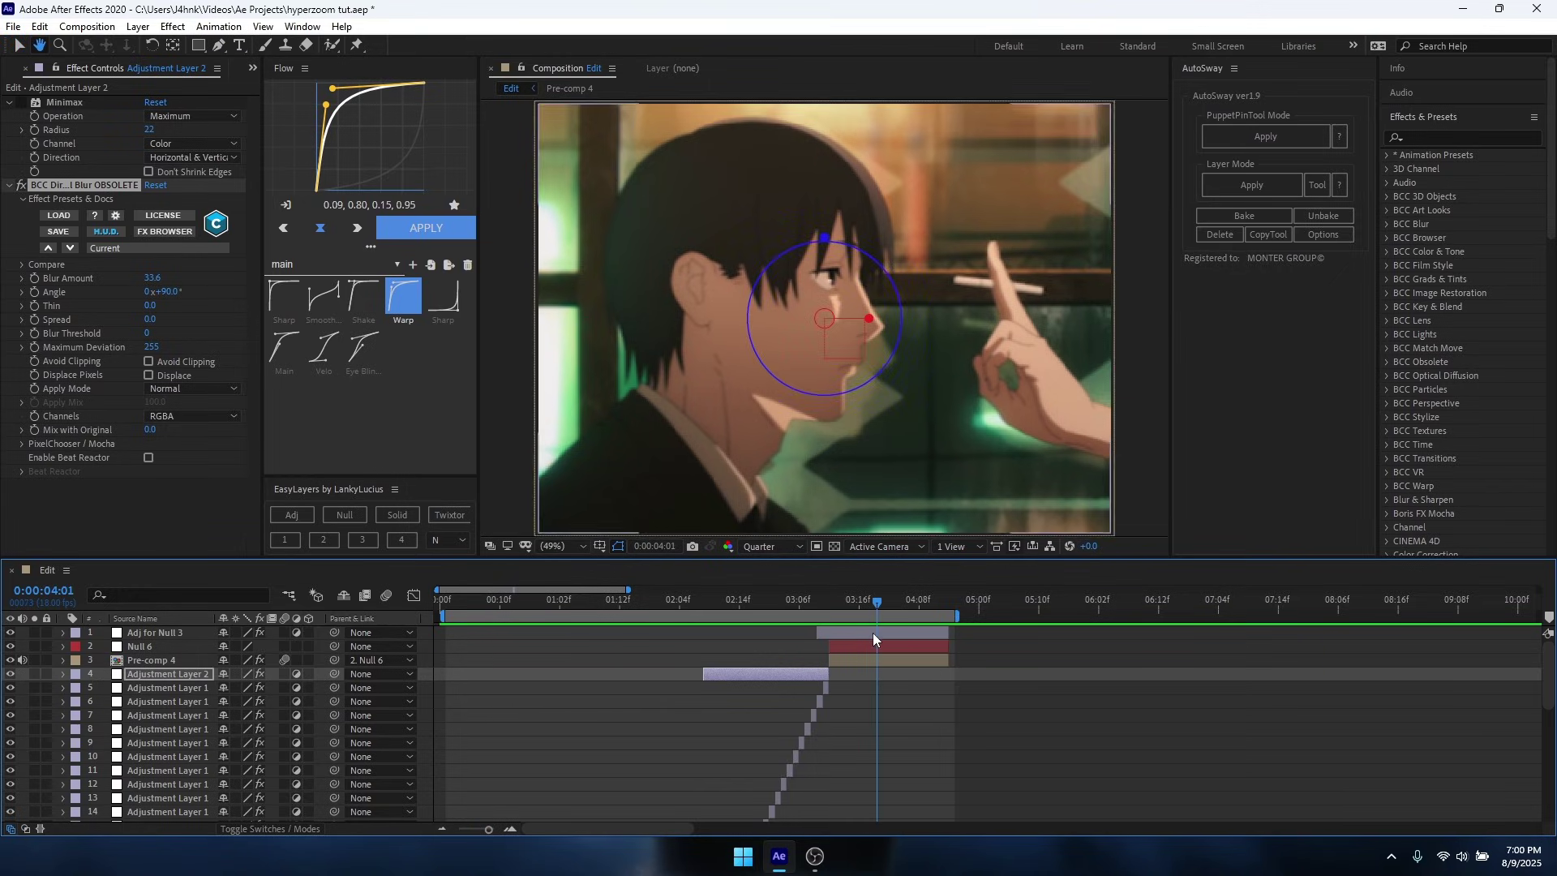
{"action": "left_click", "coordinate": [716, 608]}
{"action": "left_click", "coordinate": [21, 102]}
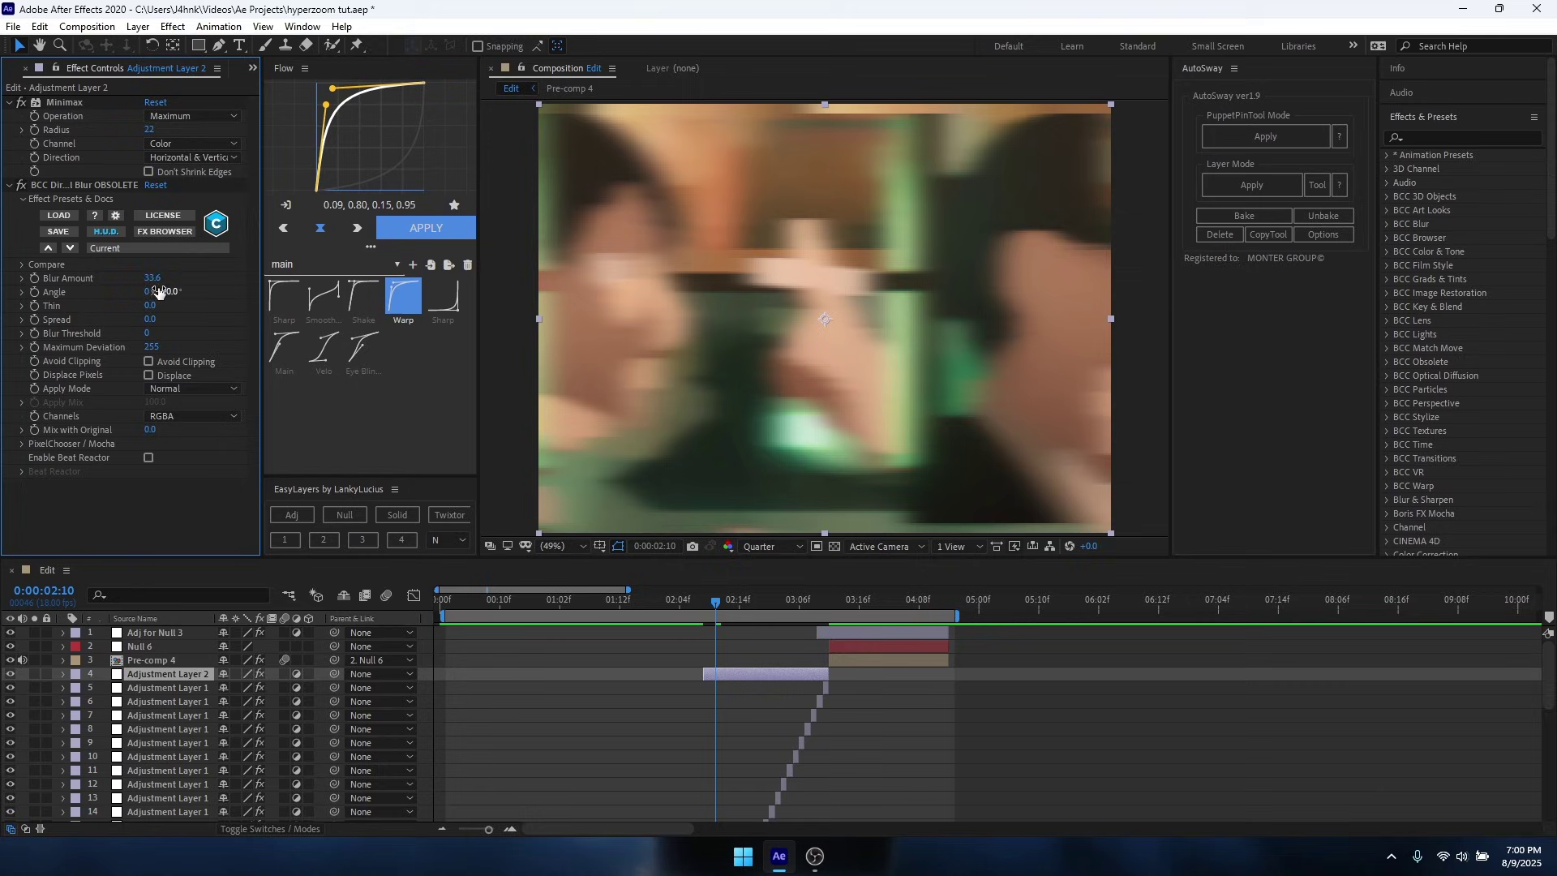
{"action": "left_click_drag", "start_coordinate": [152, 278], "coordinate": [155, 285]}
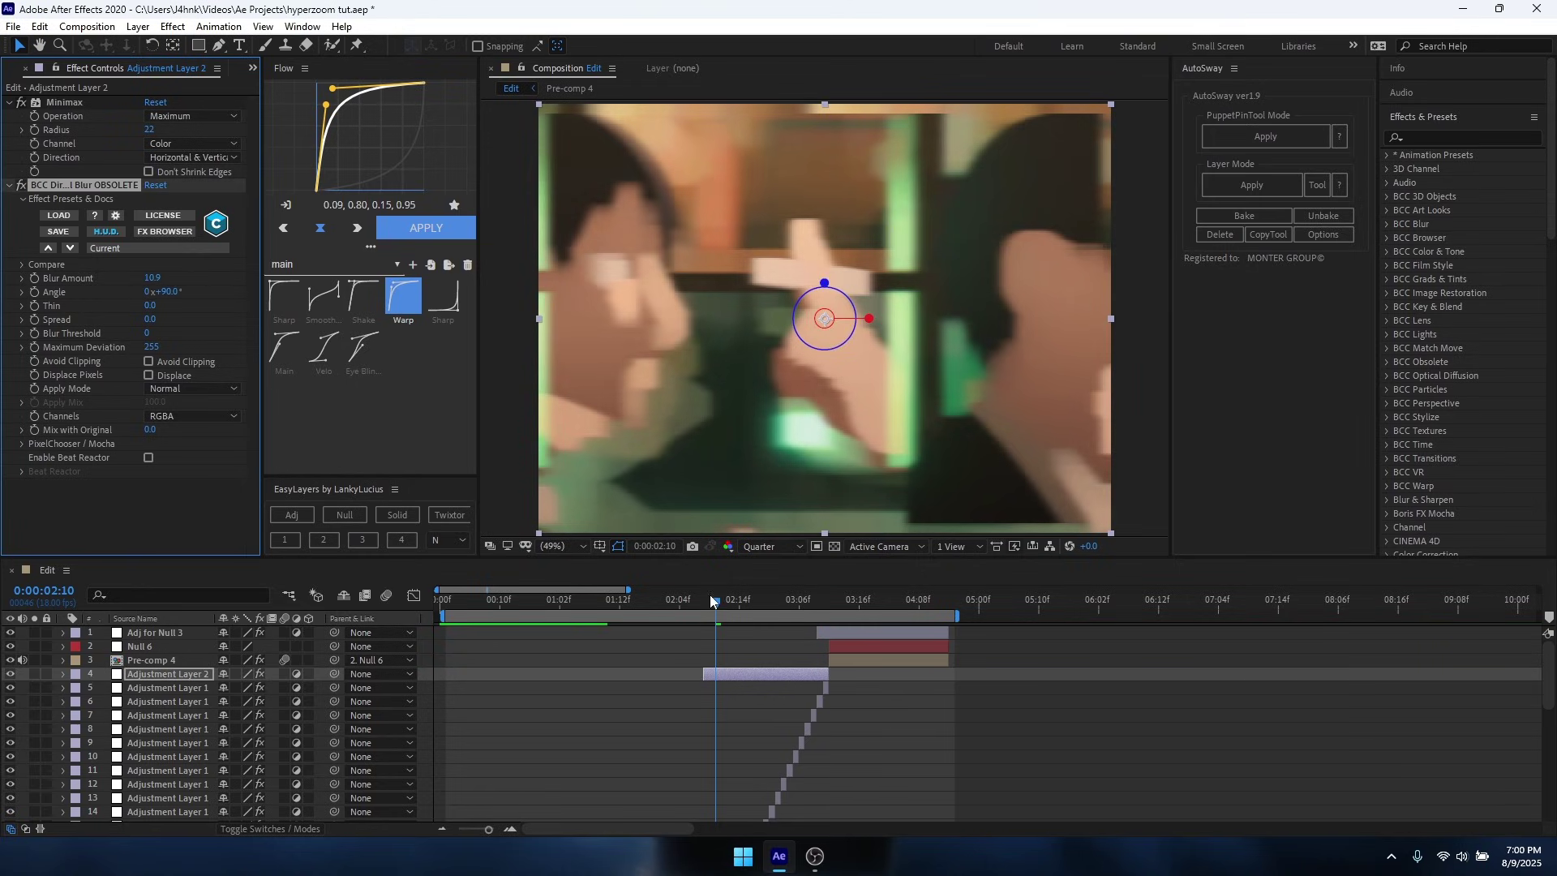